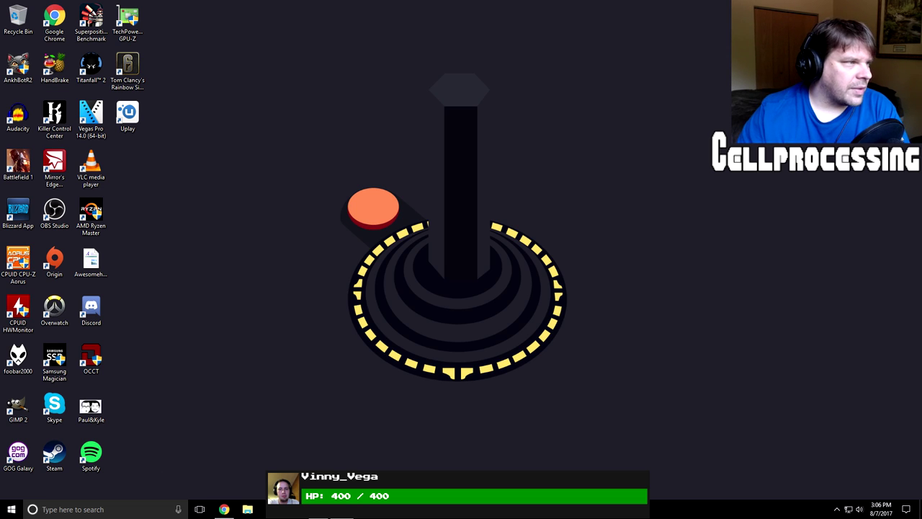
Step: Open a maximized Google Chrome window, search Google for "retroarch" and open the official site's Download page
left_click(224, 510)
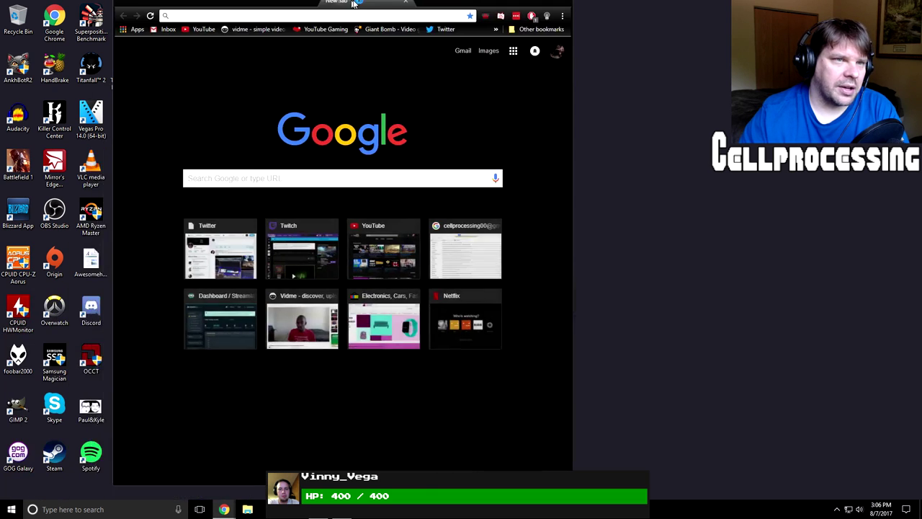
double_click(353, 4)
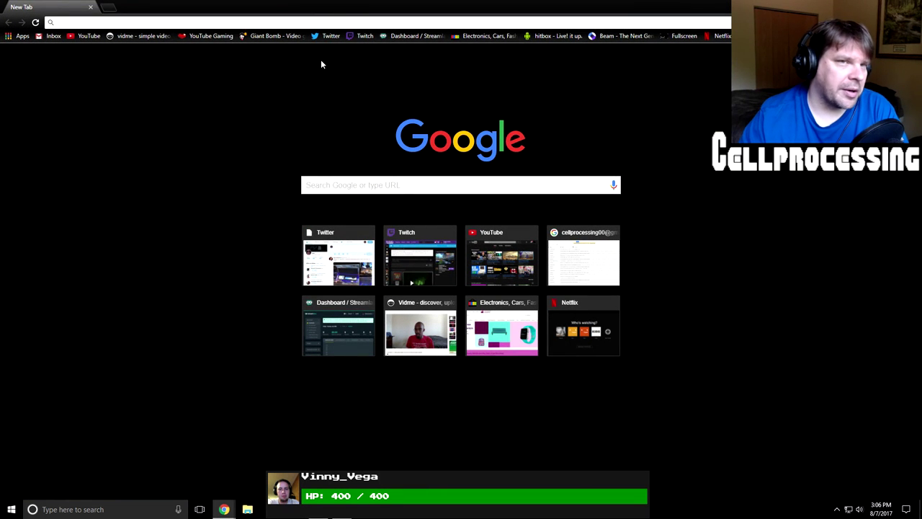
left_click(397, 189)
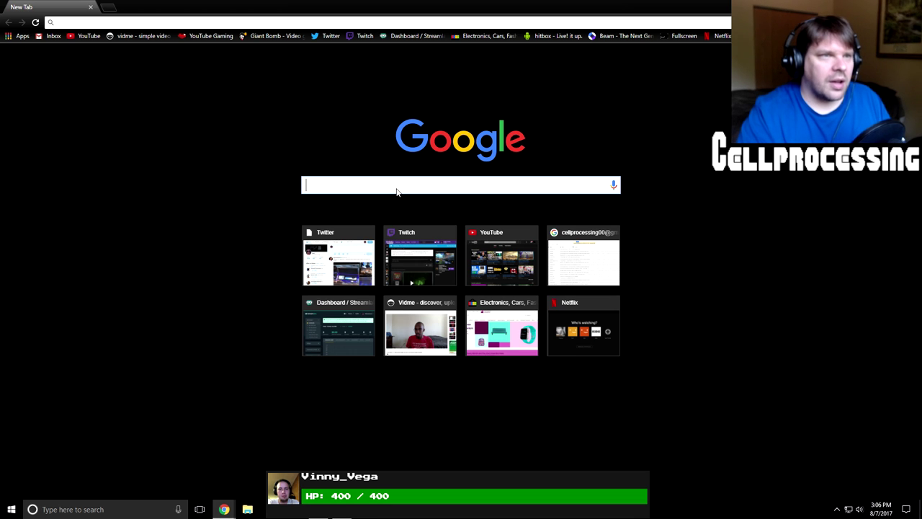
type("r")
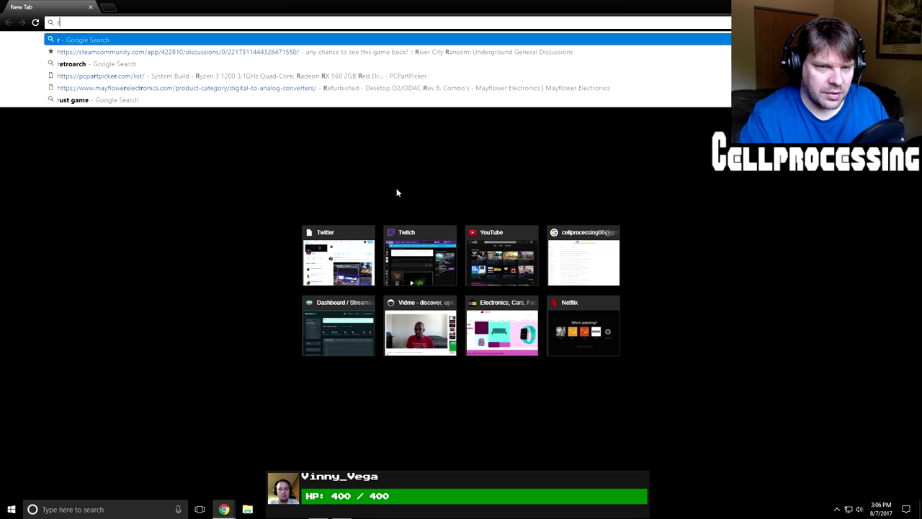
type("e")
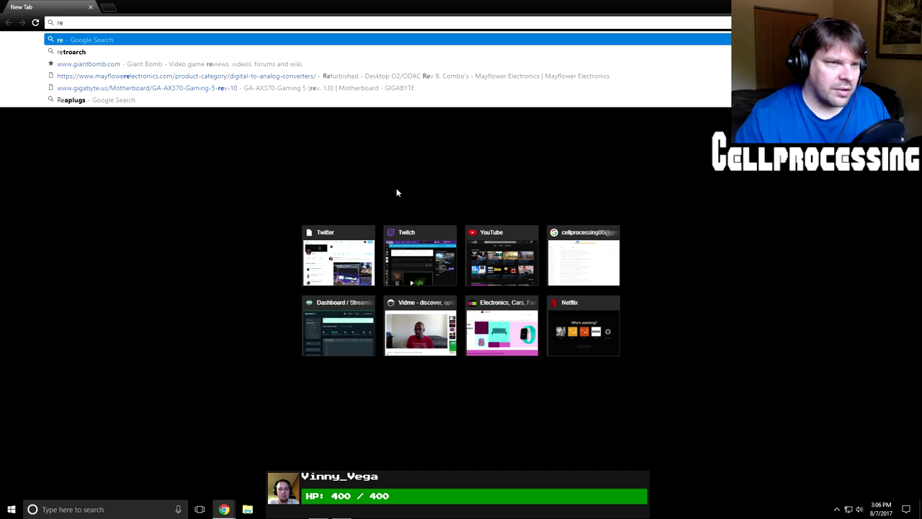
key("Down")
key("Return")
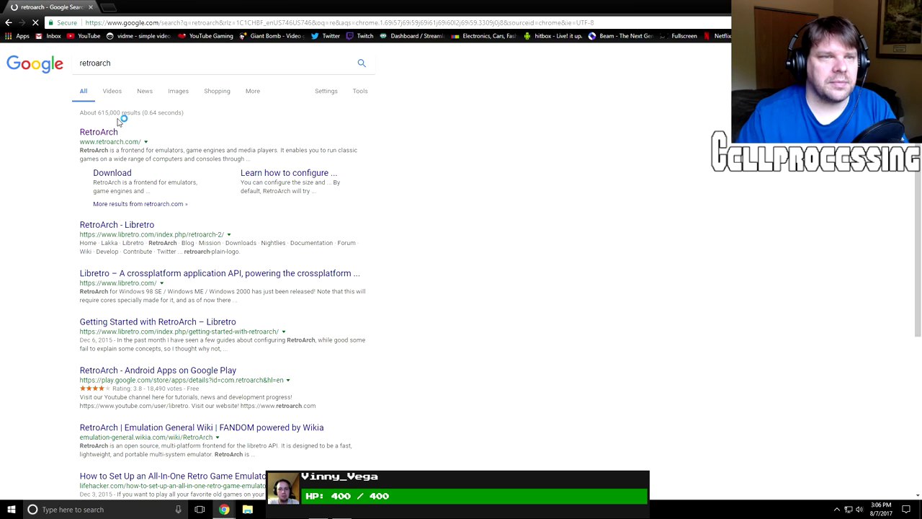
left_click(121, 179)
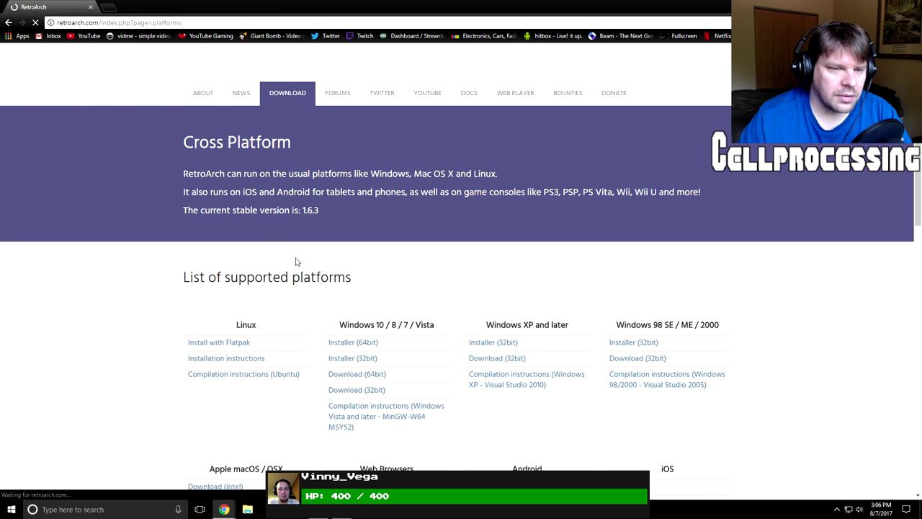
Step: Examine the list of supported platforms and their download options on the RetroArch download page
scroll(265, 295, "down", 2)
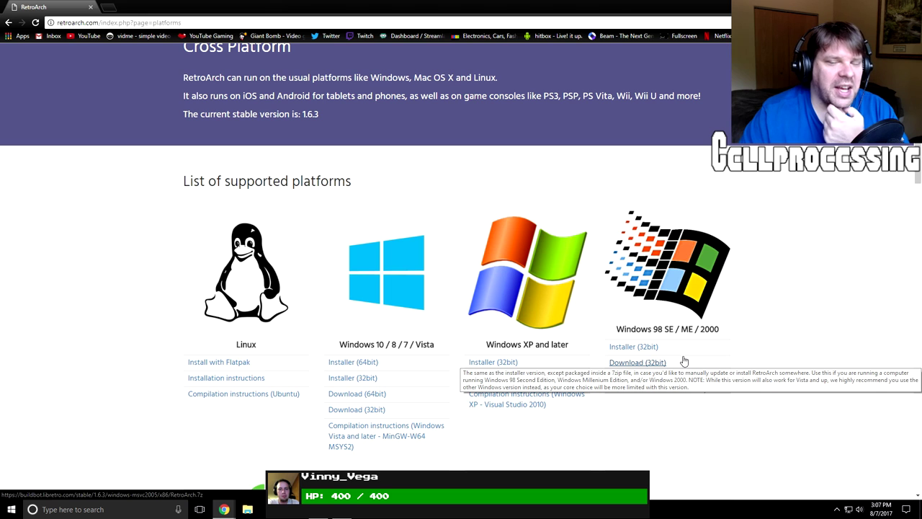
scroll(685, 361, "down", 2)
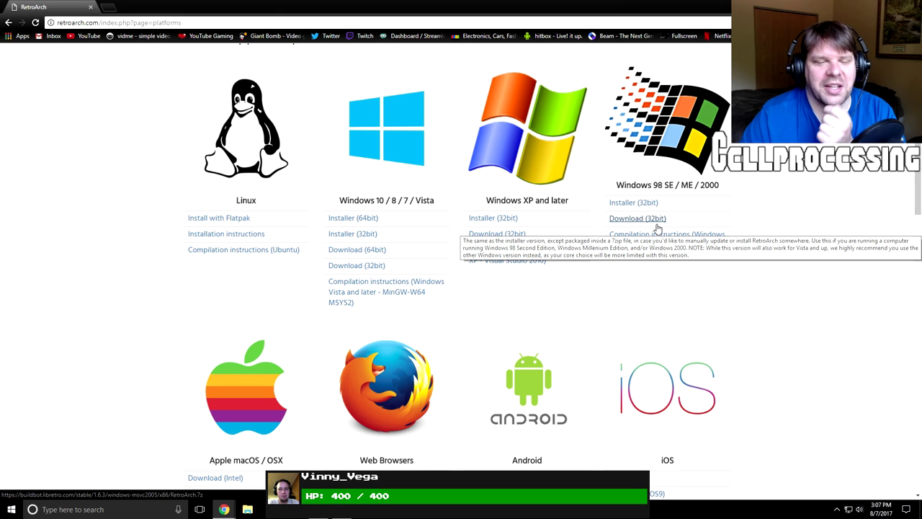
scroll(657, 228, "down", 1)
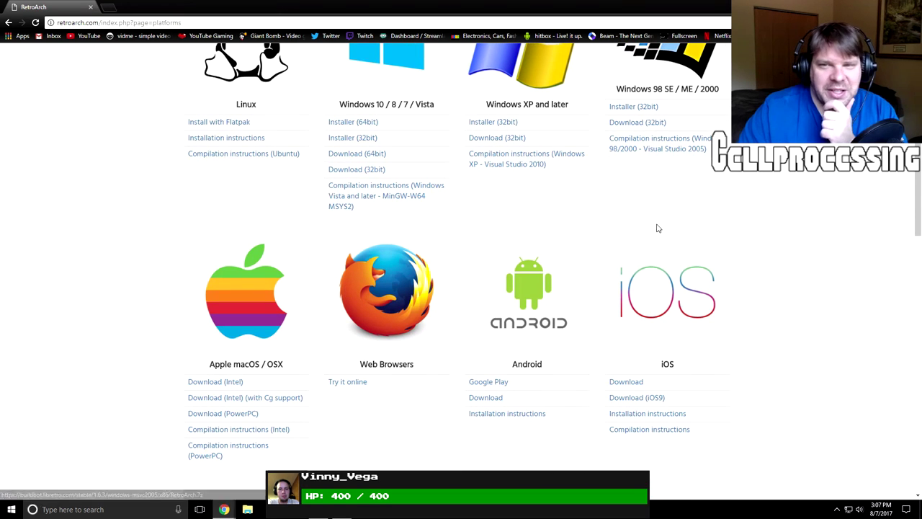
scroll(657, 229, "up", 2)
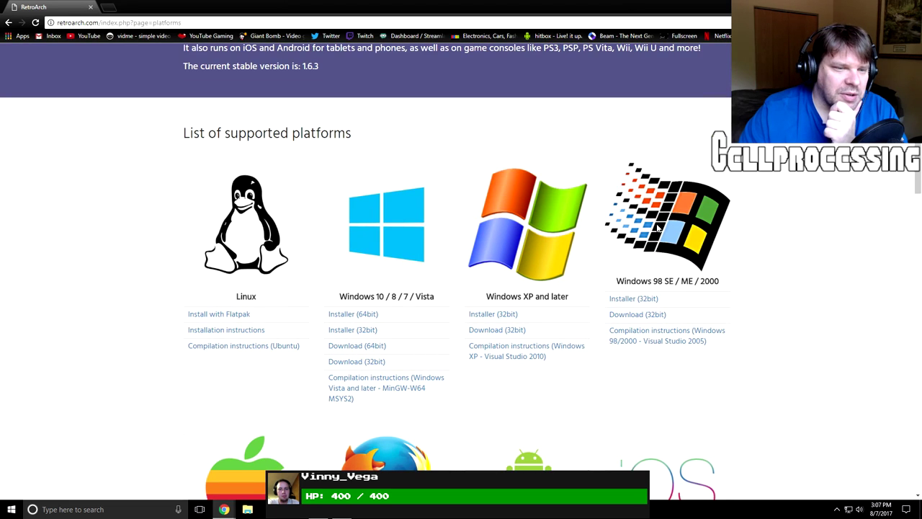
scroll(657, 228, "down", 2)
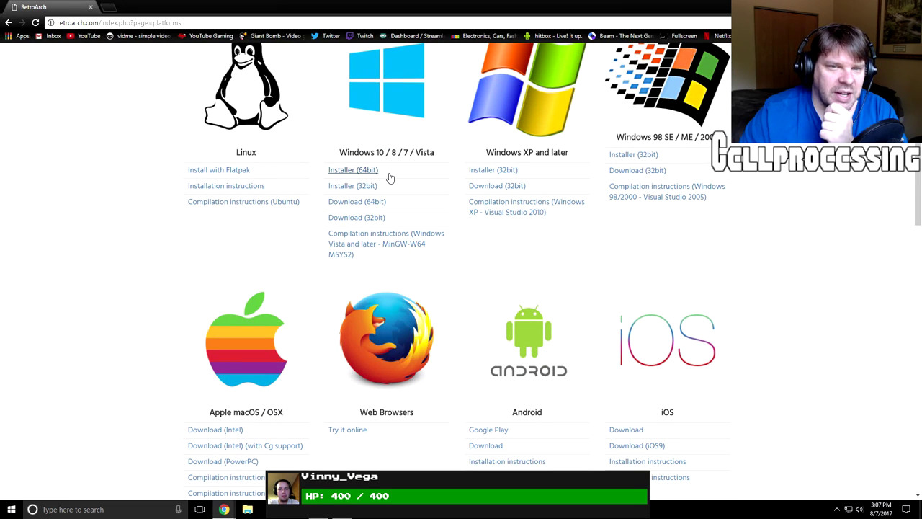
scroll(302, 336, "down", 2)
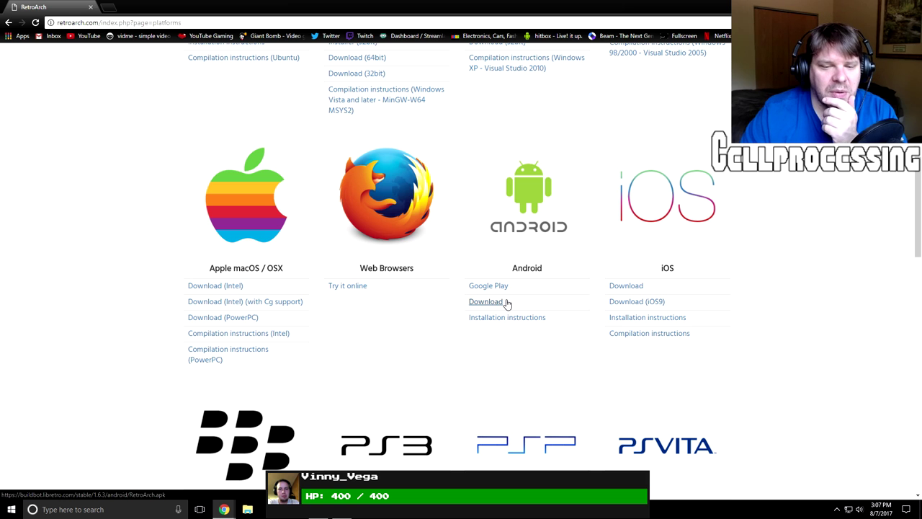
scroll(506, 304, "down", 2)
scroll(504, 306, "down", 4)
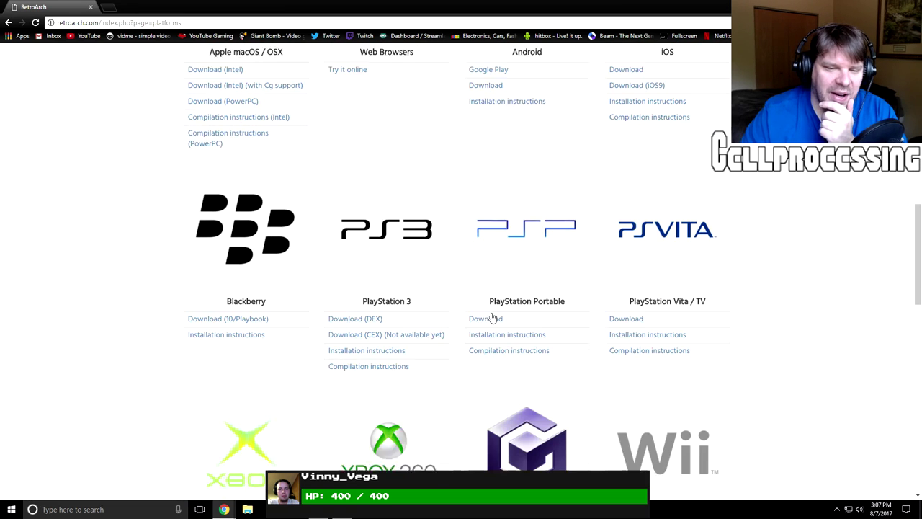
scroll(468, 303, "up", 10)
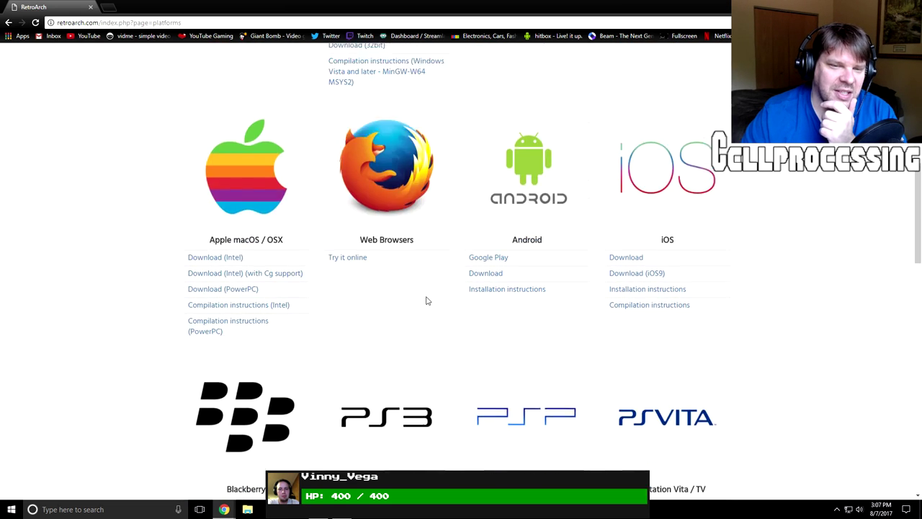
scroll(393, 301, "down", 12)
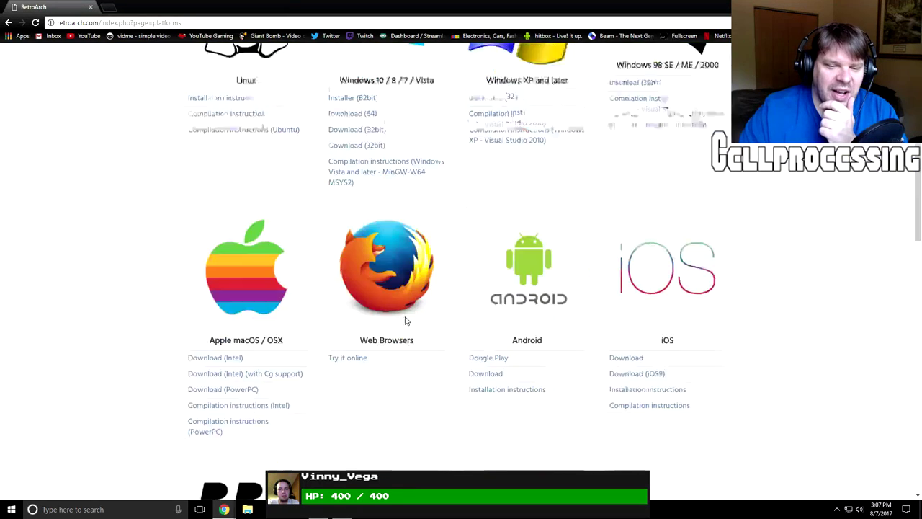
scroll(506, 370, "down", 3)
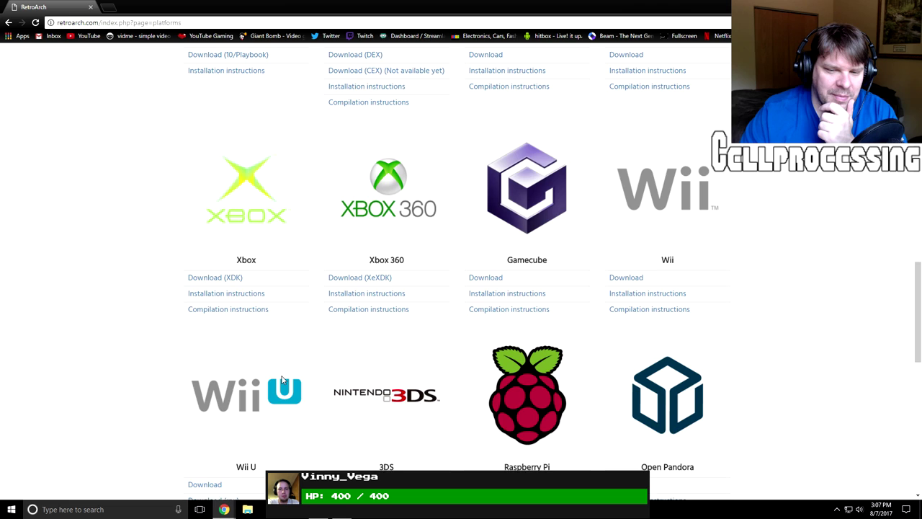
scroll(283, 381, "down", 3)
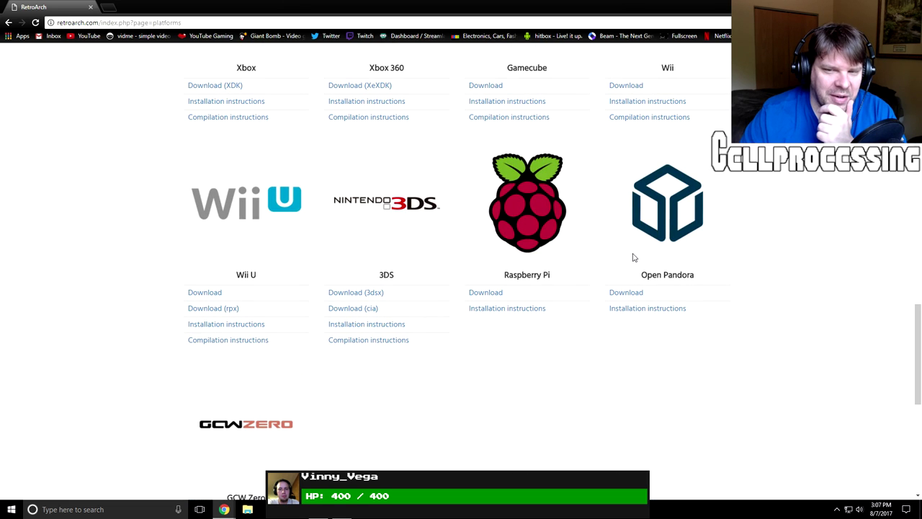
scroll(428, 299, "down", 2)
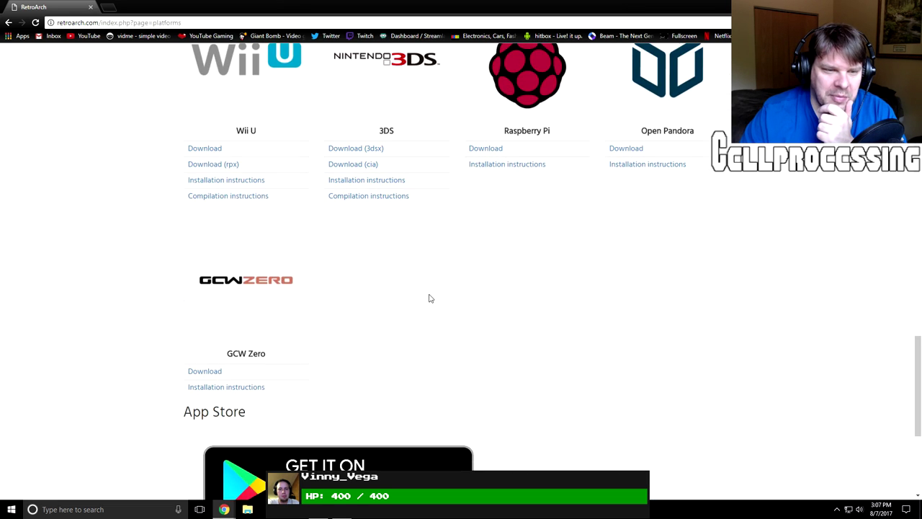
Step: Download the 64-bit installer for Windows 10 / 8 / 7 / Vista, launch it and minimize the browser
scroll(428, 299, "up", 15)
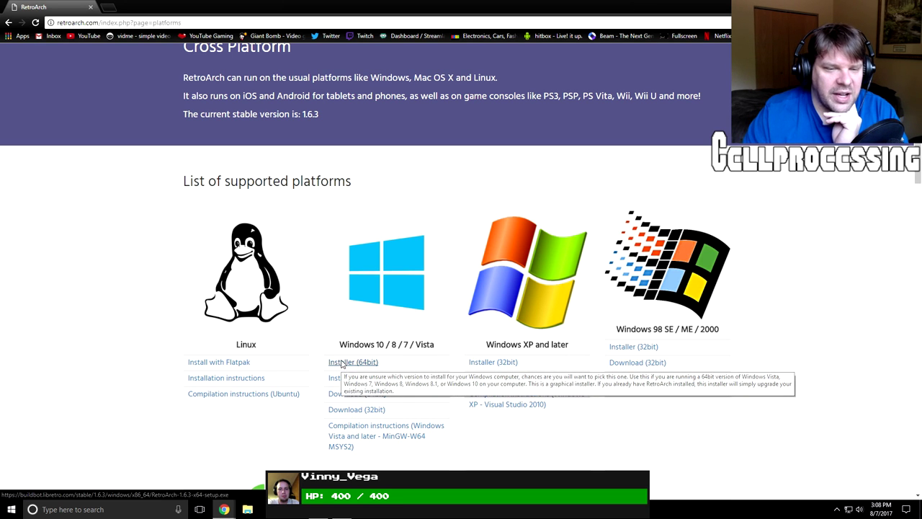
left_click(342, 364)
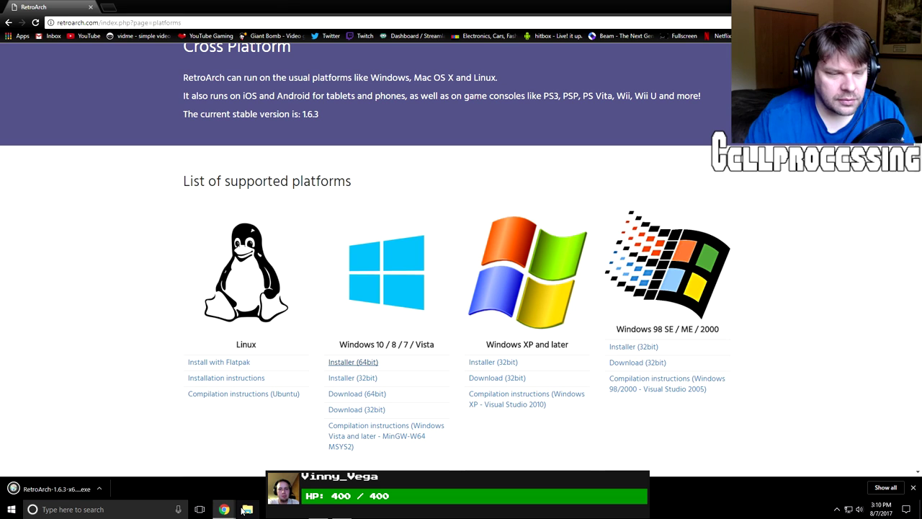
left_click(63, 490)
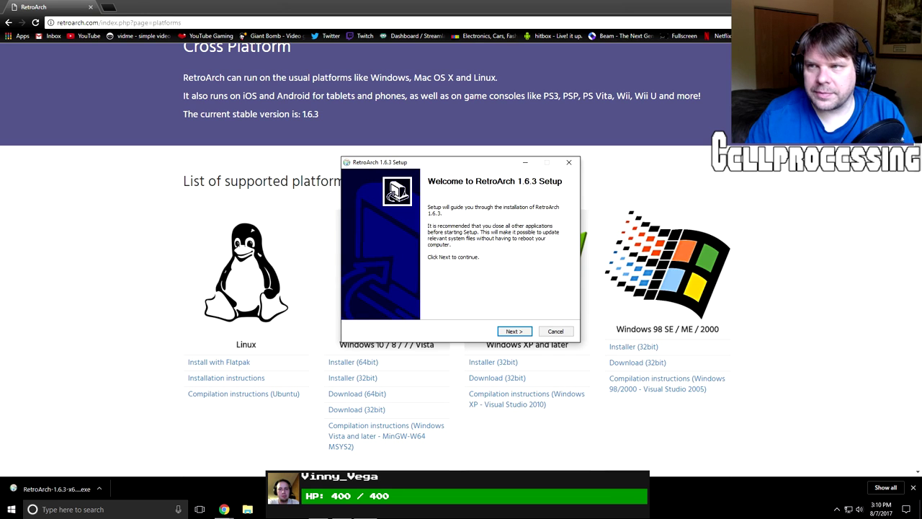
left_click(840, 7)
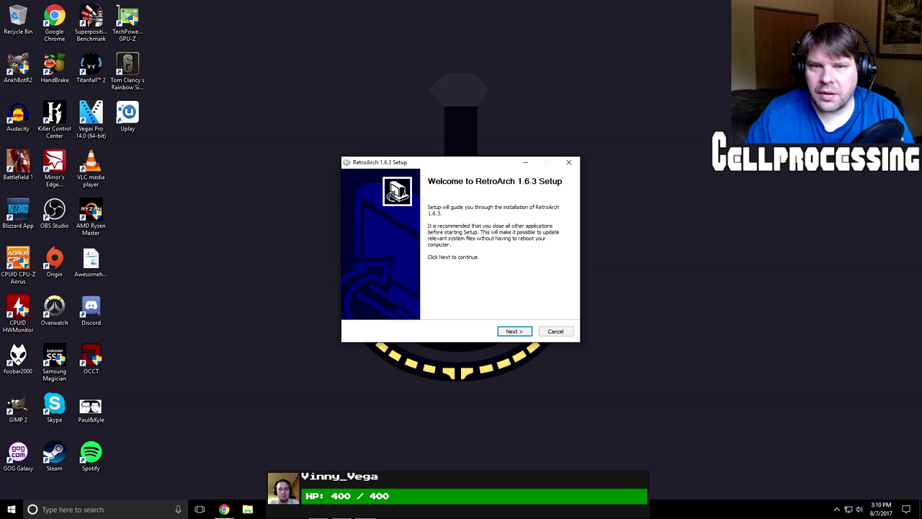
Step: Proceed past the RetroArch setup welcome page and accept the License Agreement
left_click(515, 332)
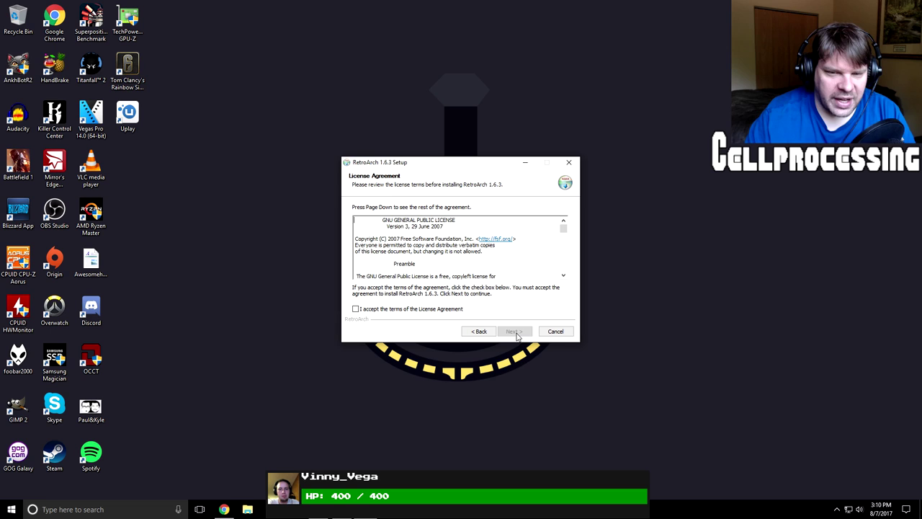
left_click(356, 309)
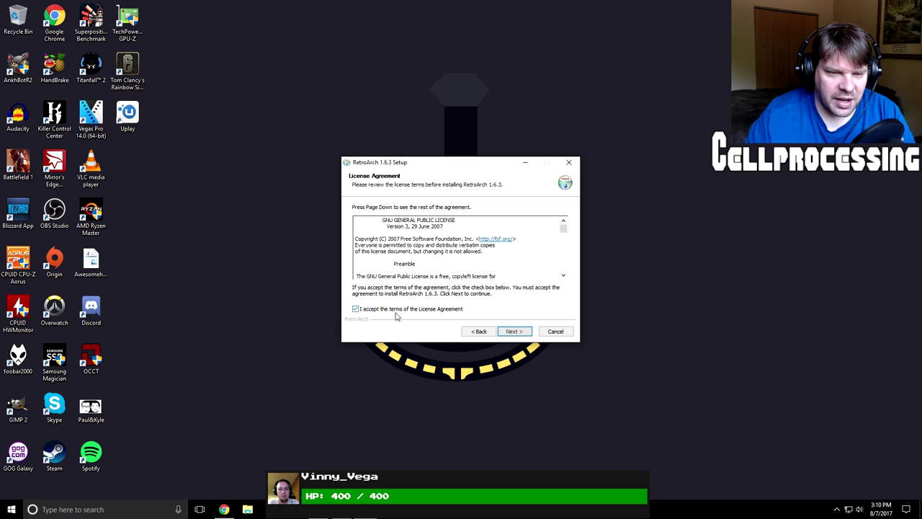
left_click(516, 333)
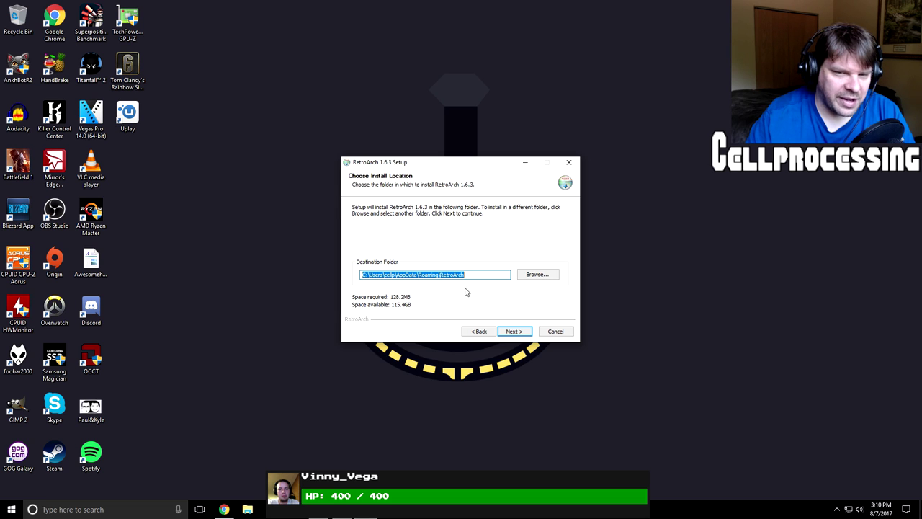
Step: Choose Local Disk (C:) under This PC as the RetroArch install location and continue to the component selection
left_click(527, 279)
double_click(420, 247)
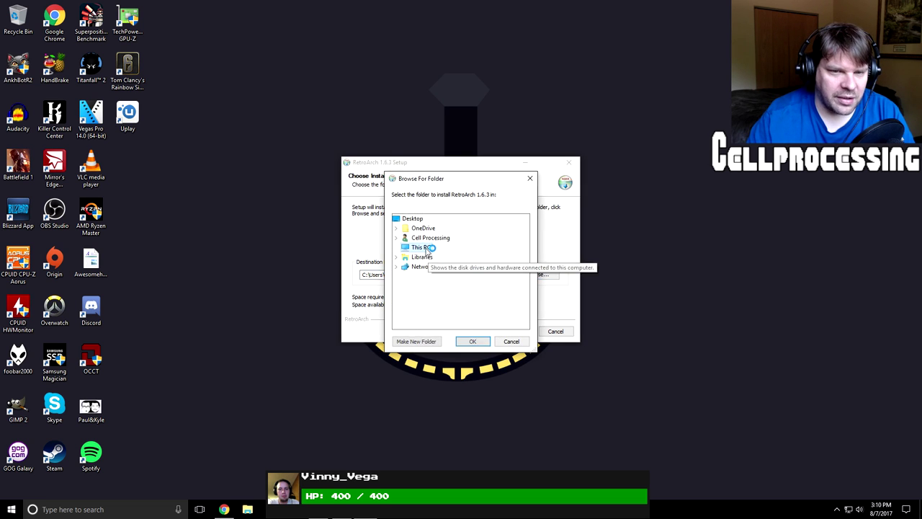
double_click(437, 306)
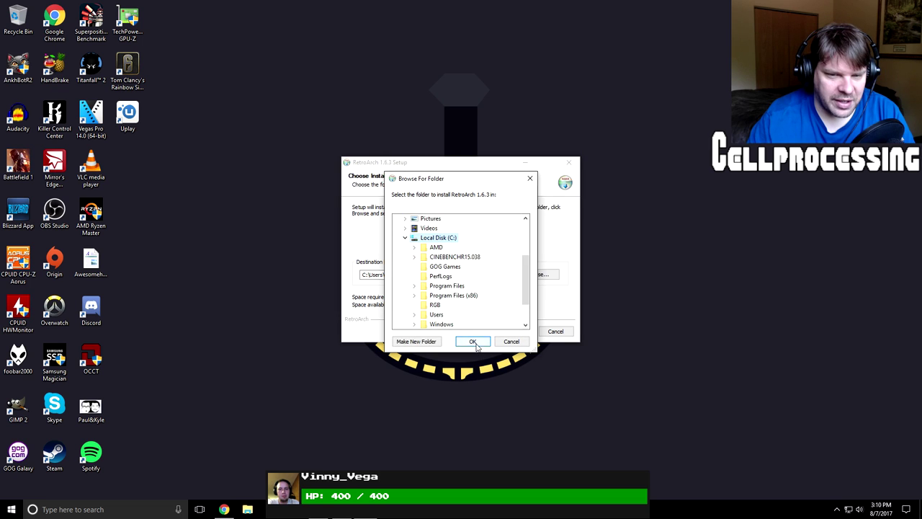
left_click(474, 342)
left_click(514, 332)
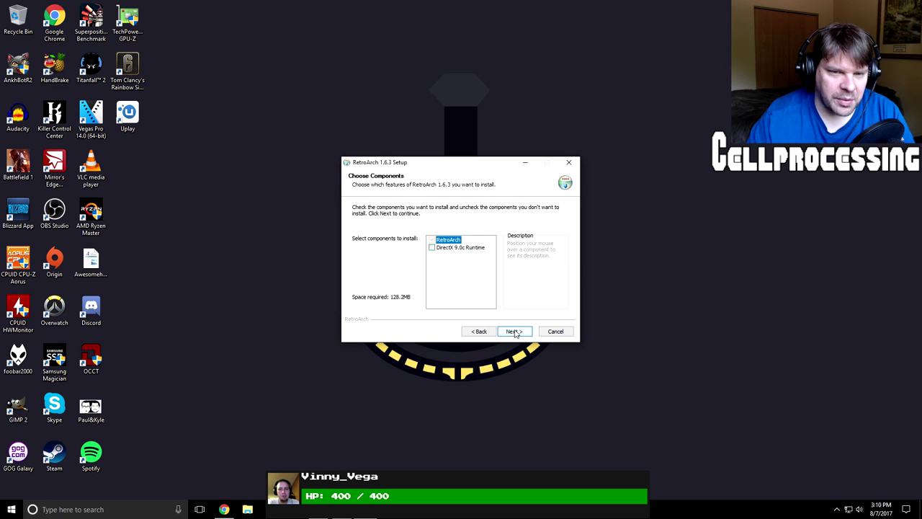
Step: Include the DirectX 9.0c Runtime component and start the RetroArch installation
left_click(434, 249)
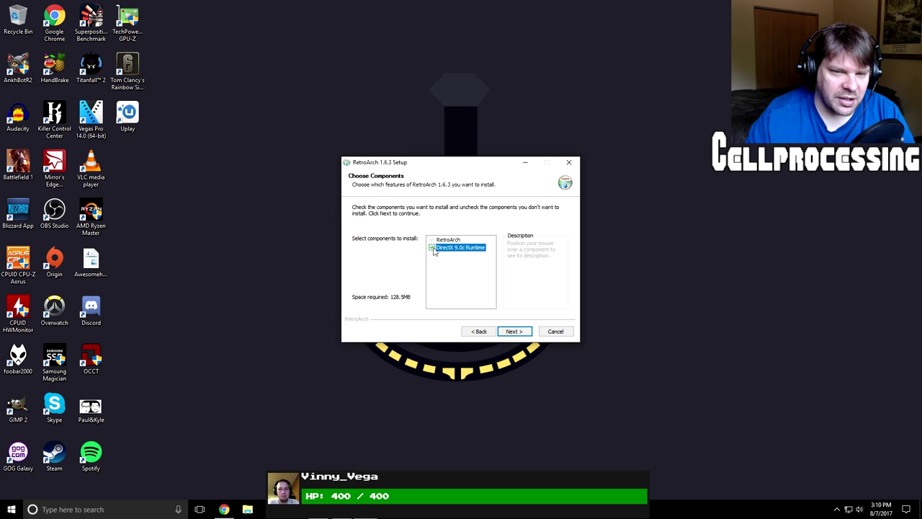
left_click(514, 332)
left_click(514, 331)
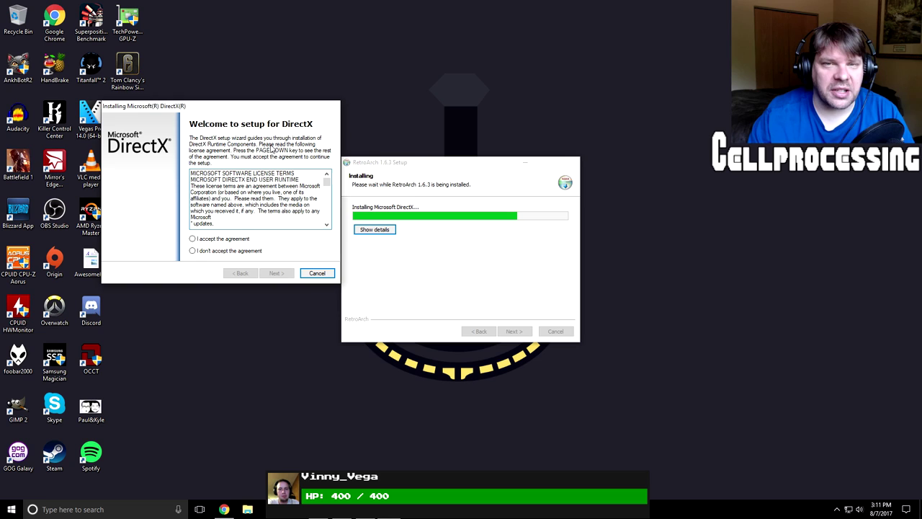
Step: Accept the DirectX license agreement, opt out of installing the Bing Bar and run the DirectX setup
left_click(194, 240)
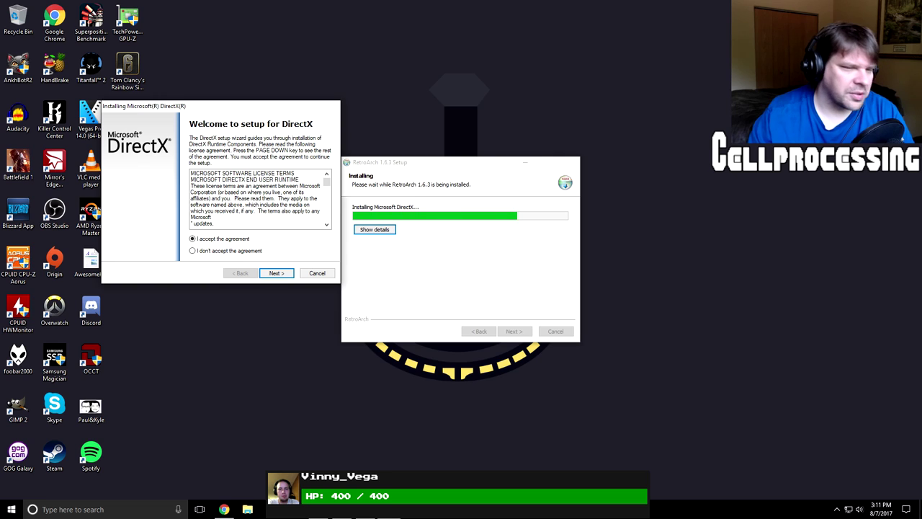
left_click(280, 274)
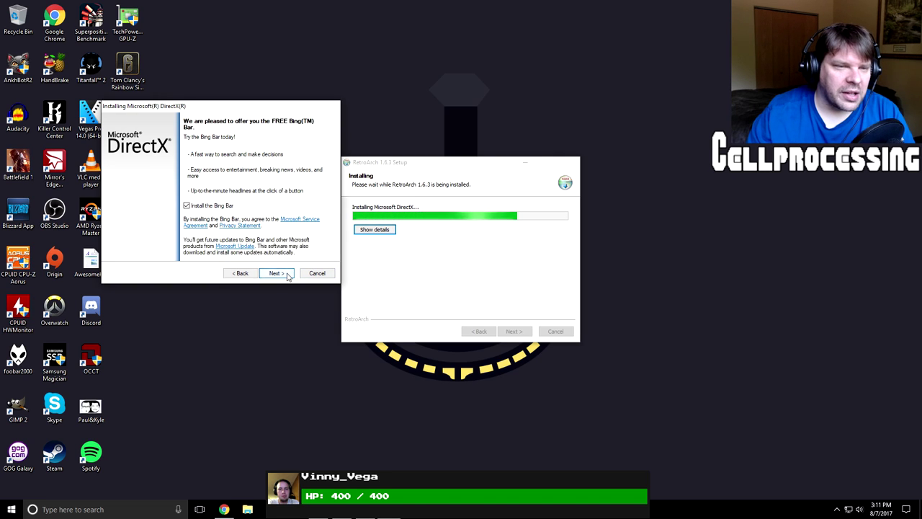
left_click(187, 206)
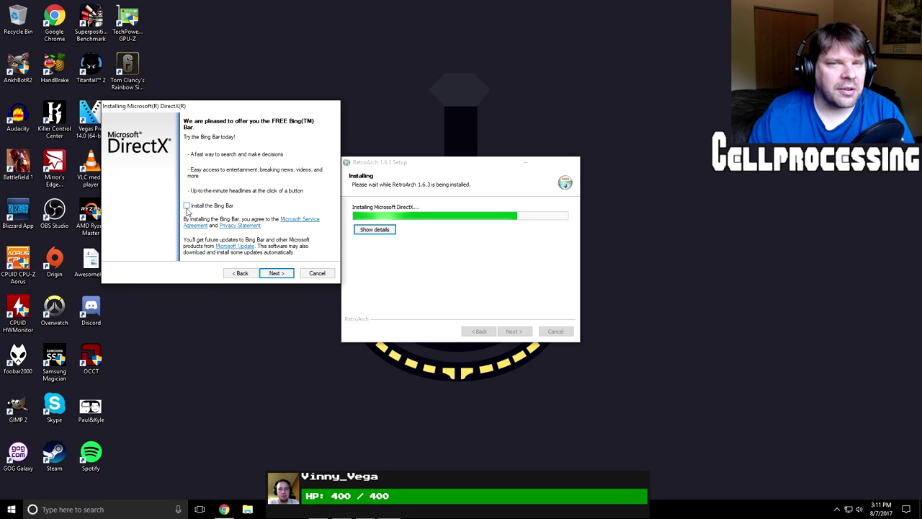
left_click(275, 274)
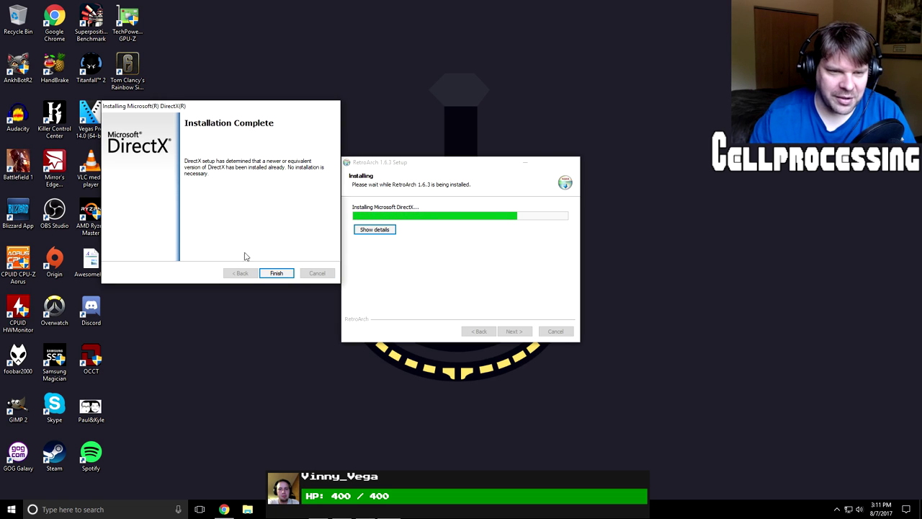
Step: Finish the DirectX setup, disable running RetroArch 1.6.3 on completion, and close the RetroArch installer
left_click(278, 273)
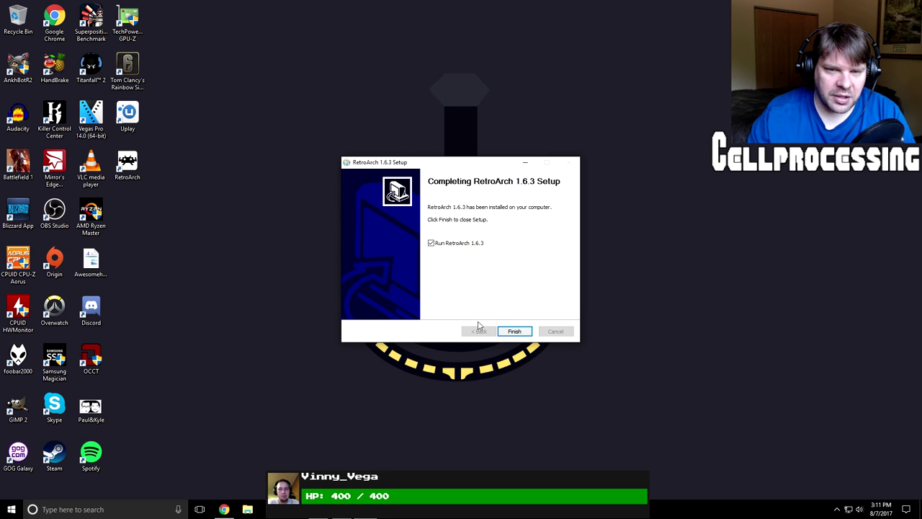
left_click(432, 244)
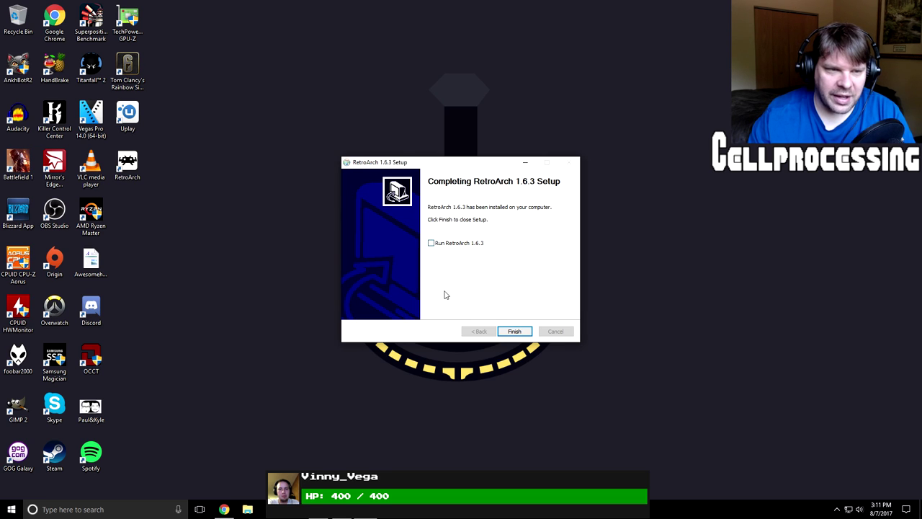
left_click(506, 332)
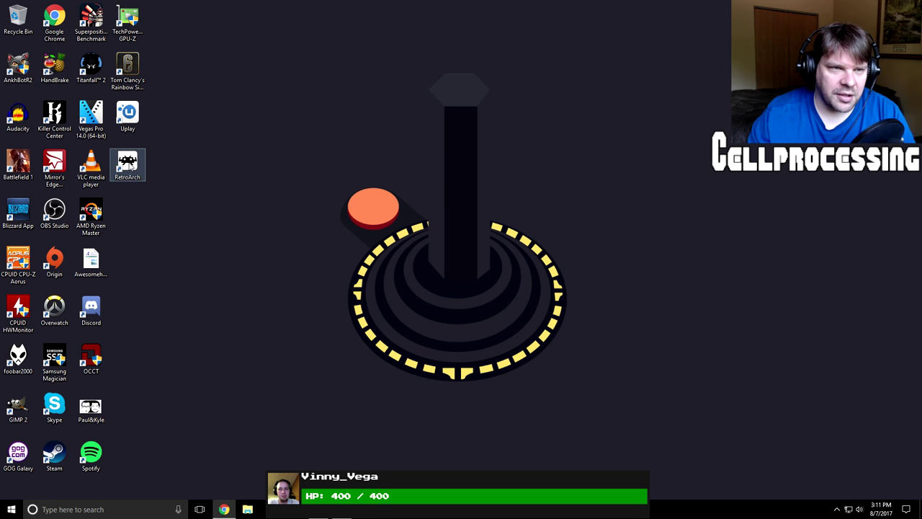
mouse_move(130, 165)
left_mouse_down()
mouse_move(317, 205)
mouse_move(128, 165)
left_mouse_up()
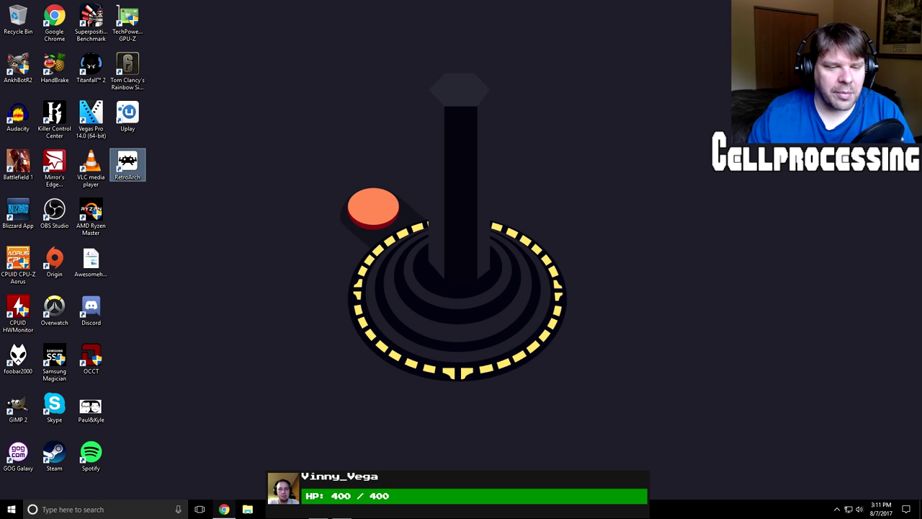
Step: Find the retroarch application in the RetroArch folder on Local Disk (C:) and view its shortcut creation option
left_click(247, 509)
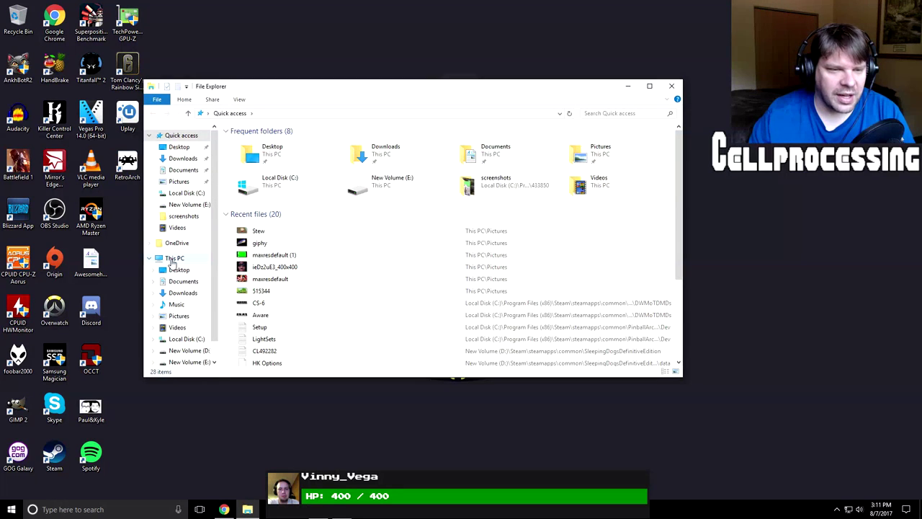
left_click(173, 261)
double_click(297, 225)
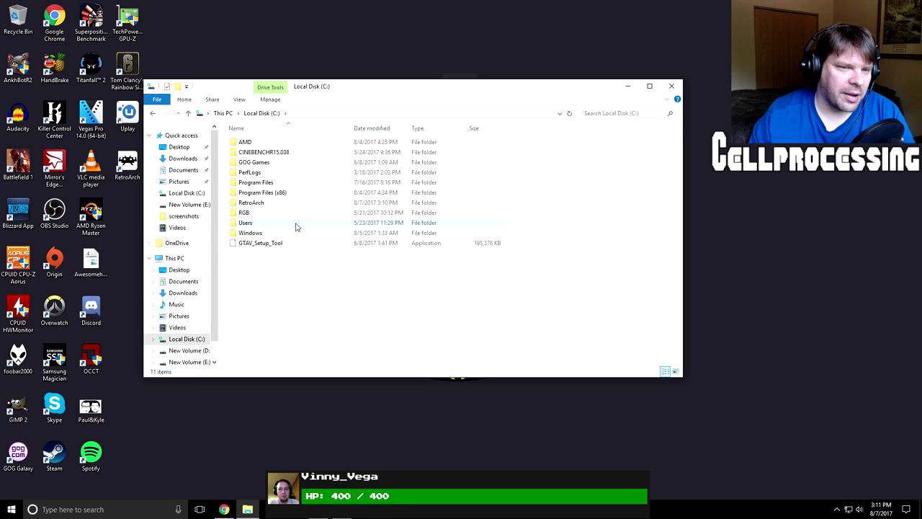
double_click(252, 202)
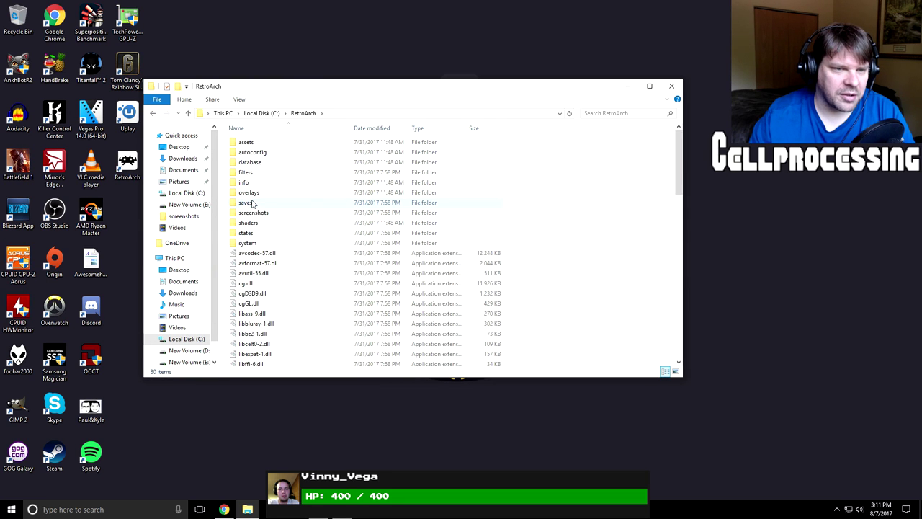
scroll(278, 291, "down", 4)
scroll(278, 291, "down", 15)
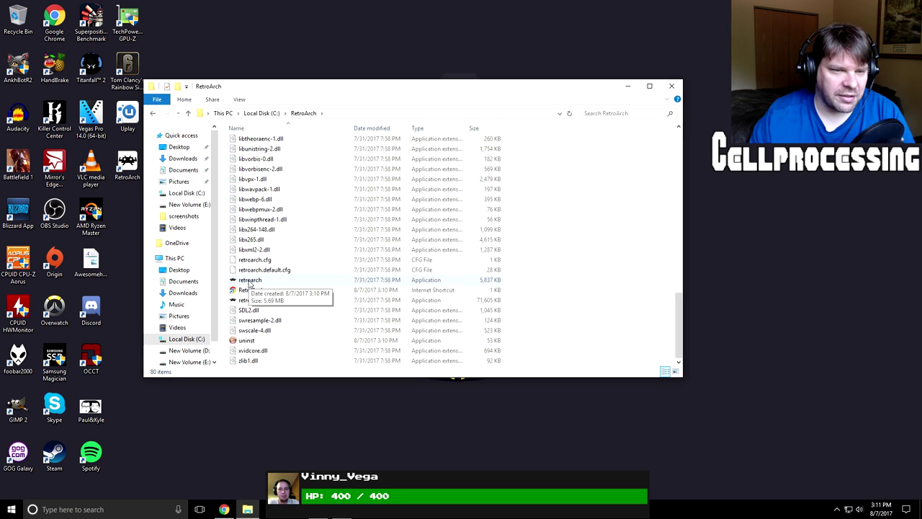
right_click(250, 281)
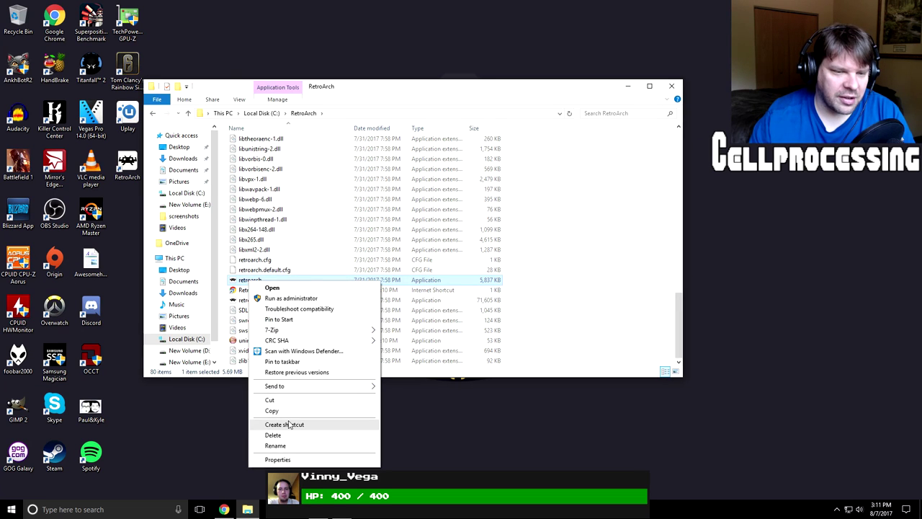
left_click(451, 105)
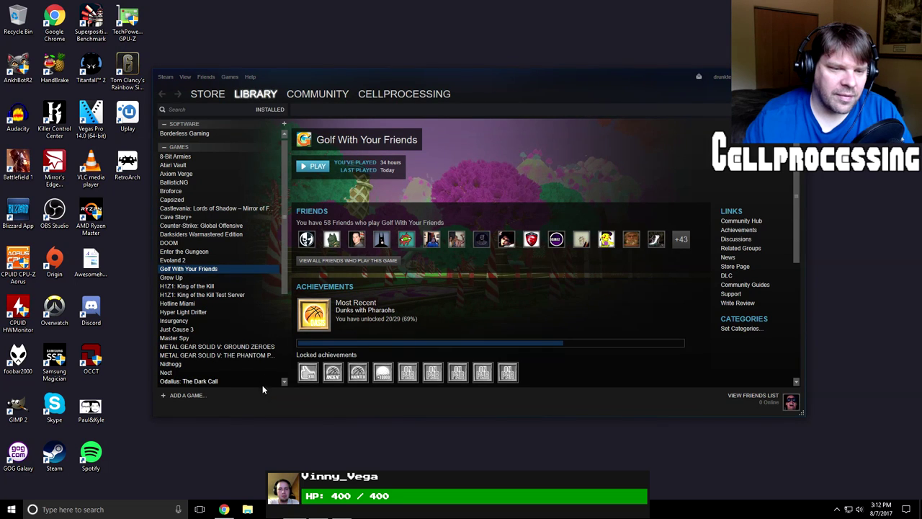
Step: Look through the programs Steam offers for adding as a non-Steam game, and cancel without adding any
left_click(181, 398)
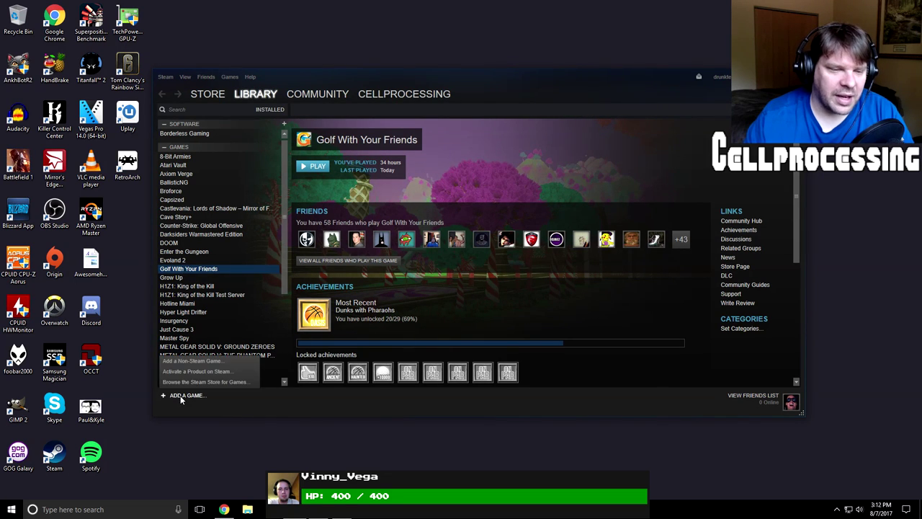
left_click(186, 360)
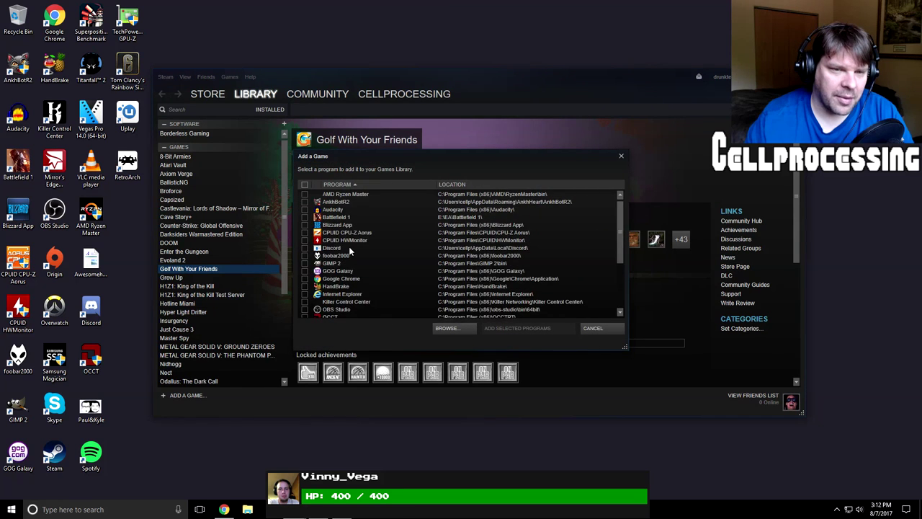
scroll(313, 310, "down", 5)
scroll(313, 317, "up", 1)
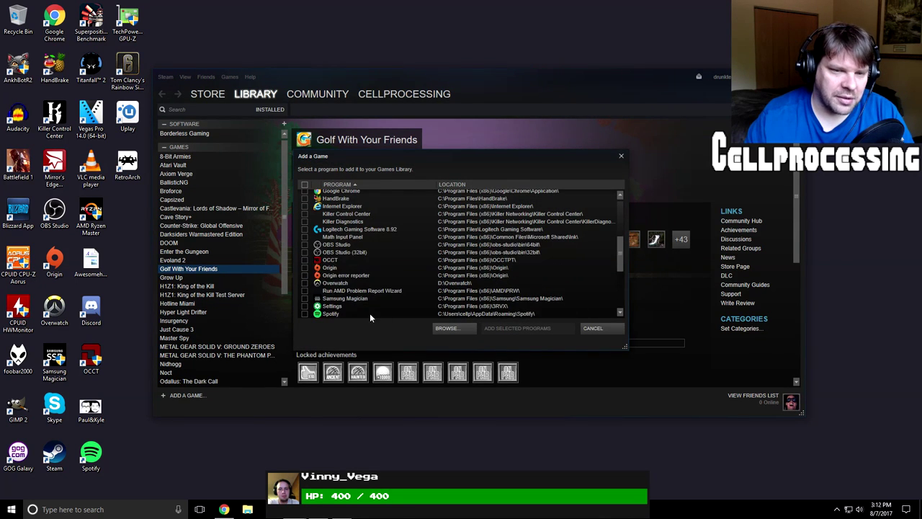
left_click(593, 328)
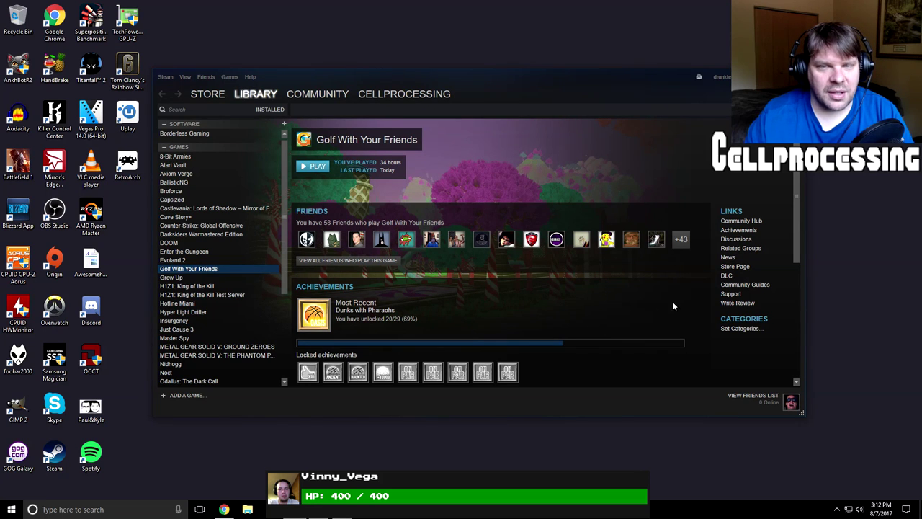
double_click(228, 293)
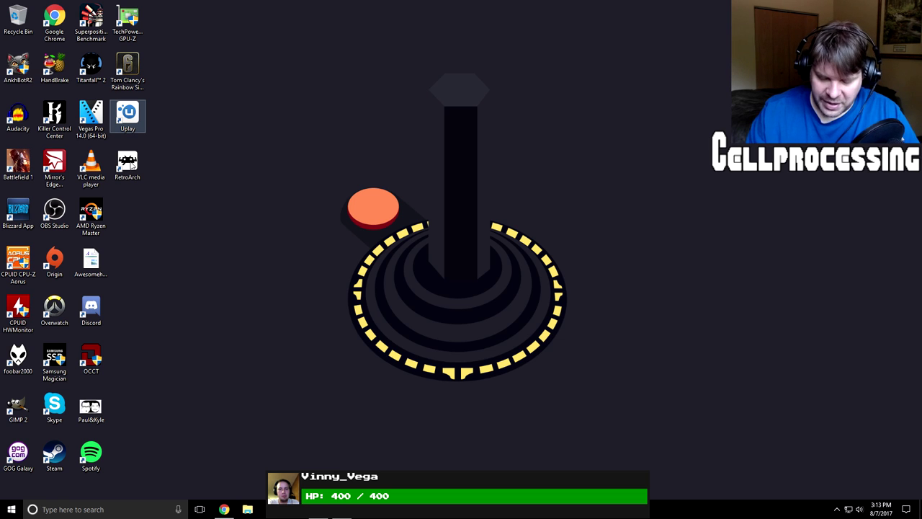
Step: Launch RetroArch from the desktop shortcut and move its window closer to the middle of the desktop
double_click(130, 165)
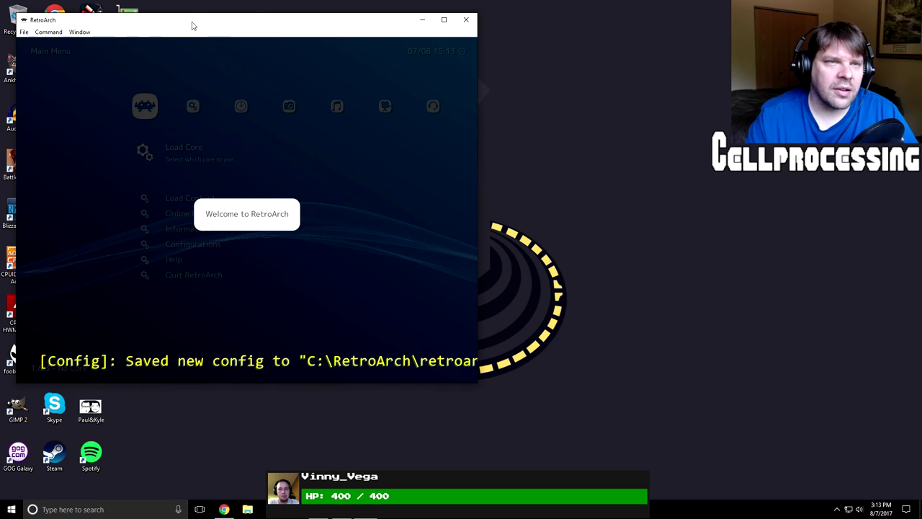
left_click_drag(193, 24, 370, 59)
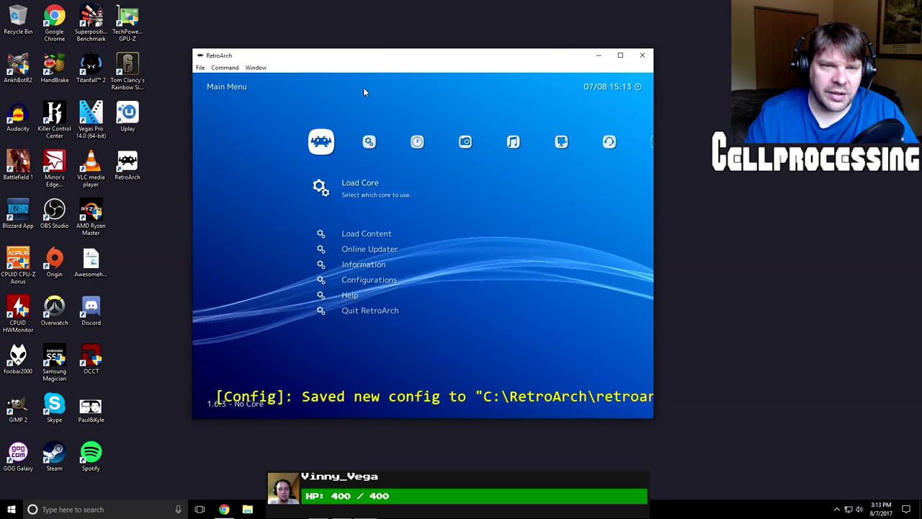
key("Right")
key("Left")
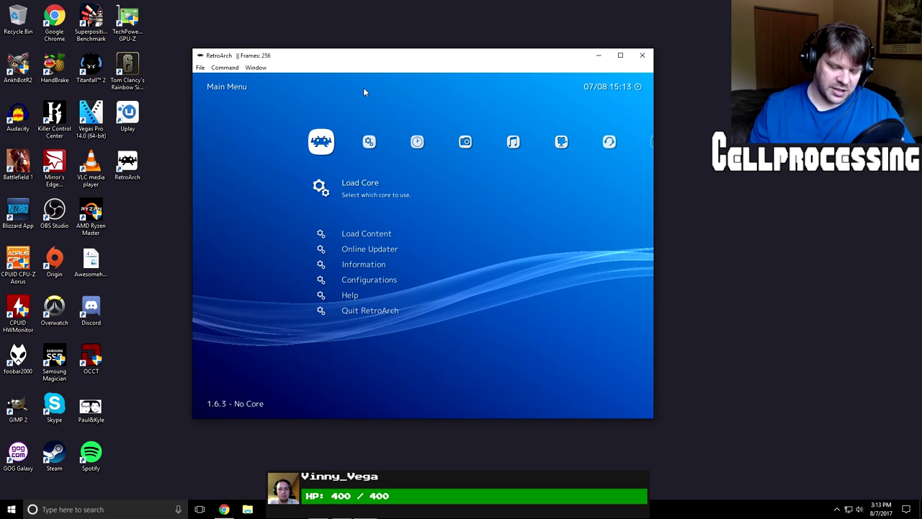
key("Right")
key("Left")
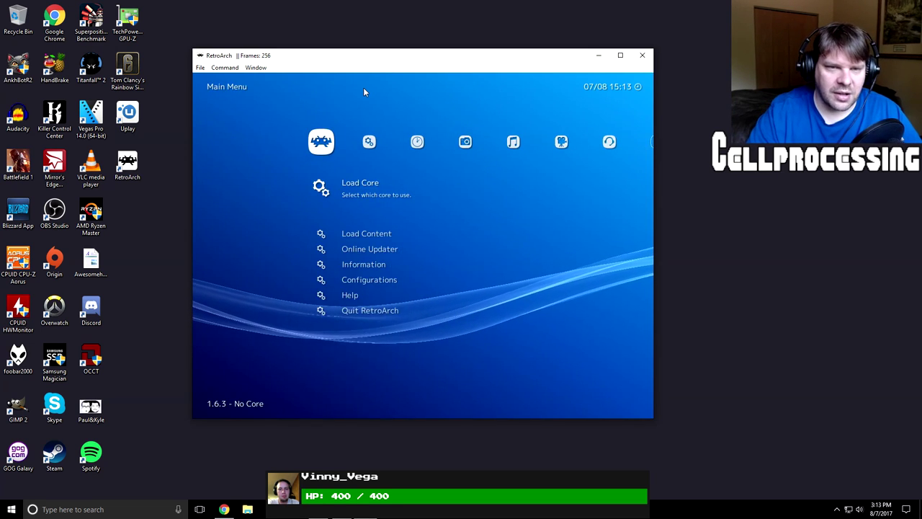
Step: View the Load Core list, return to the Main Menu and quit RetroArch
key("Return")
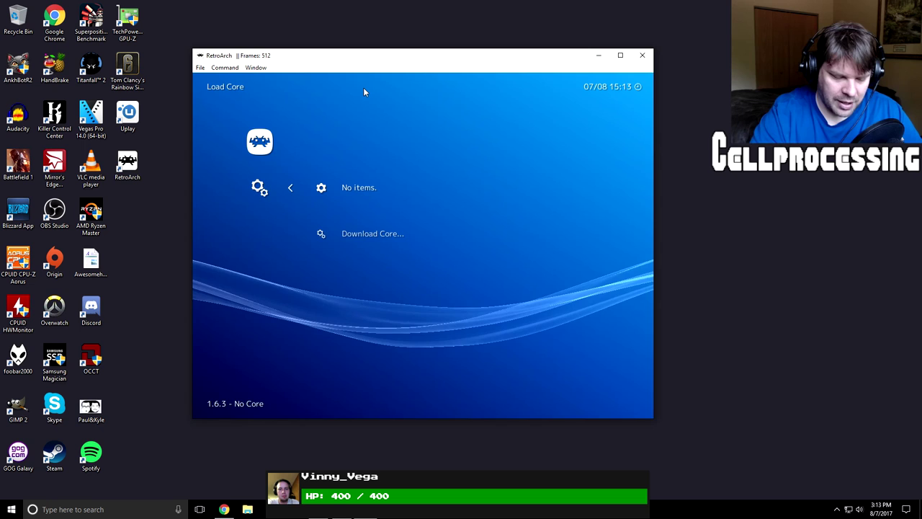
key("BackSpace")
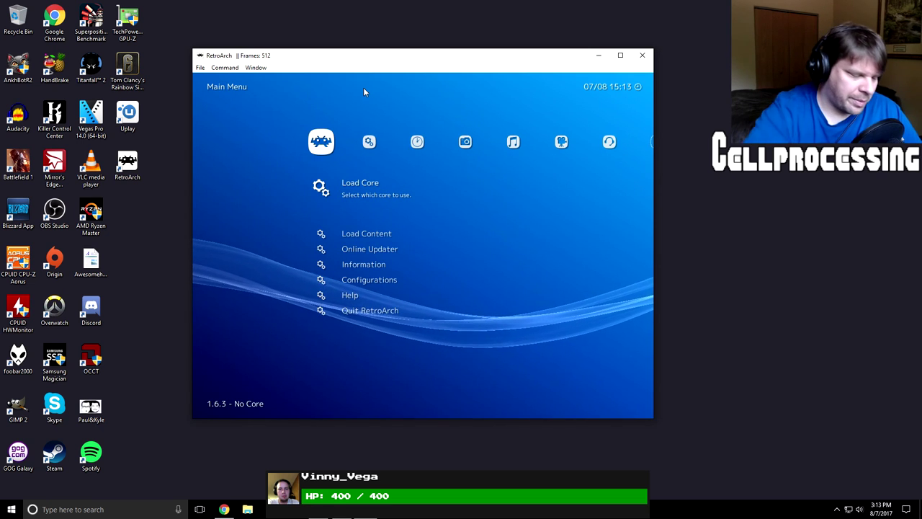
key("Escape")
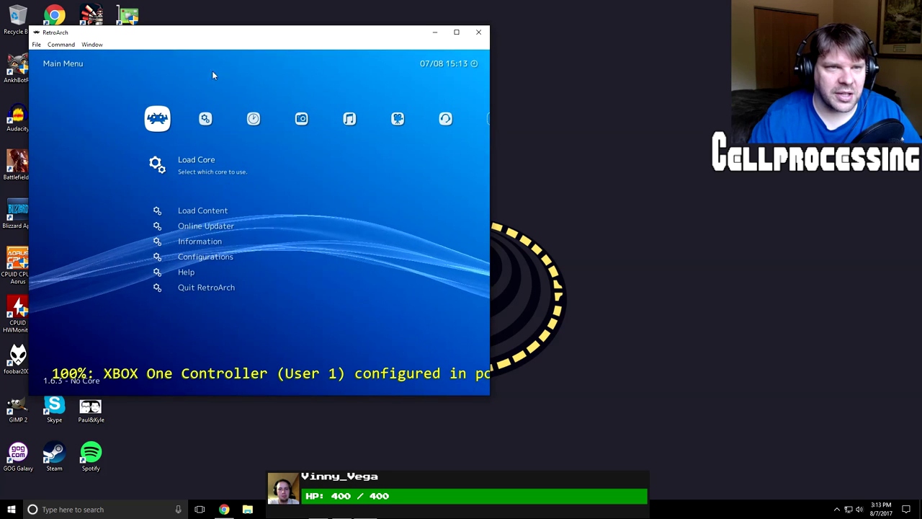
Step: Enable Use Fullscreen Mode in RetroArch's Video settings
key("Right")
key("Right")
key("Left")
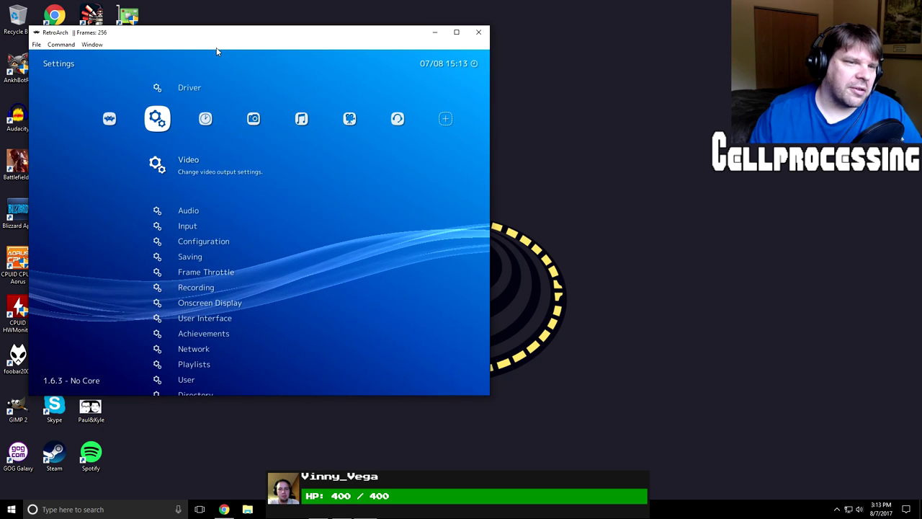
key("Return")
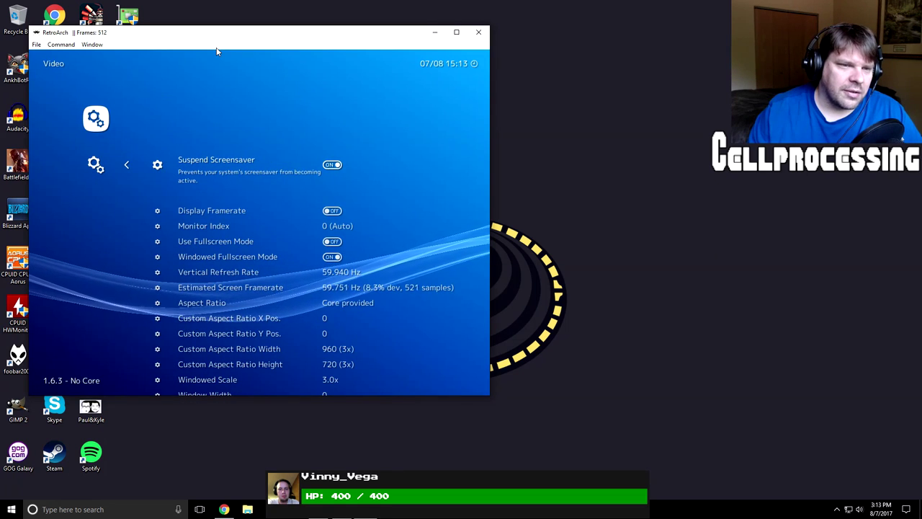
key("Down")
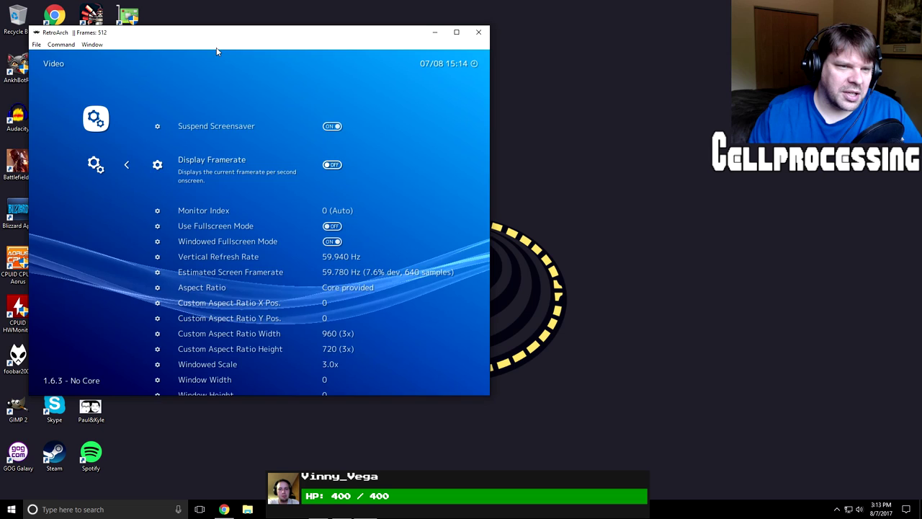
key("Down")
key("Down")
key("Return")
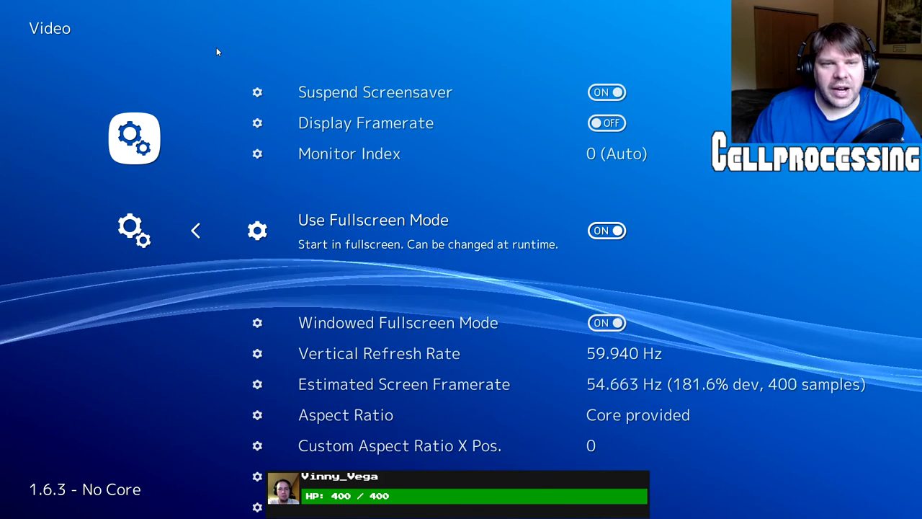
Step: Examine the Video settings down to Aspect Ratio and return to Suspend Screensaver
key("Down")
key("Down")
key("Down")
key("Down")
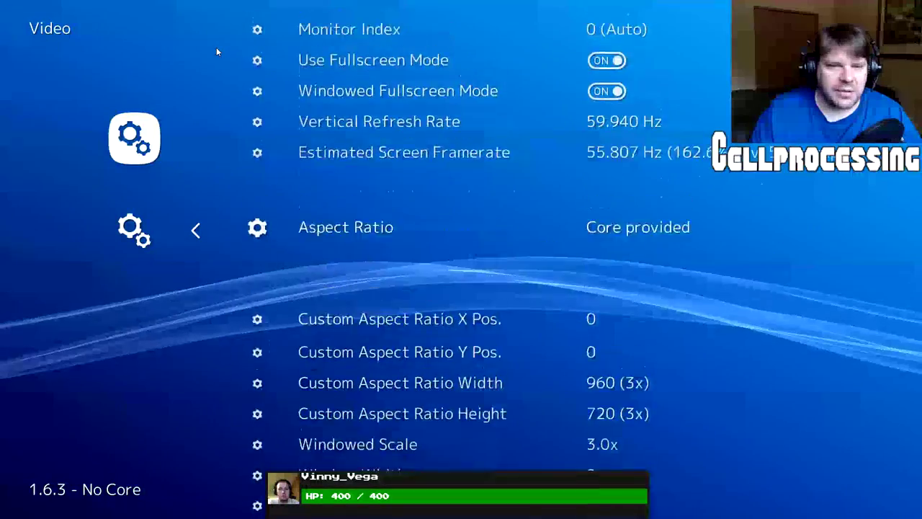
key("Up")
key("Up")
key("Up")
key("Up")
key("Up")
key("Up")
key("Up")
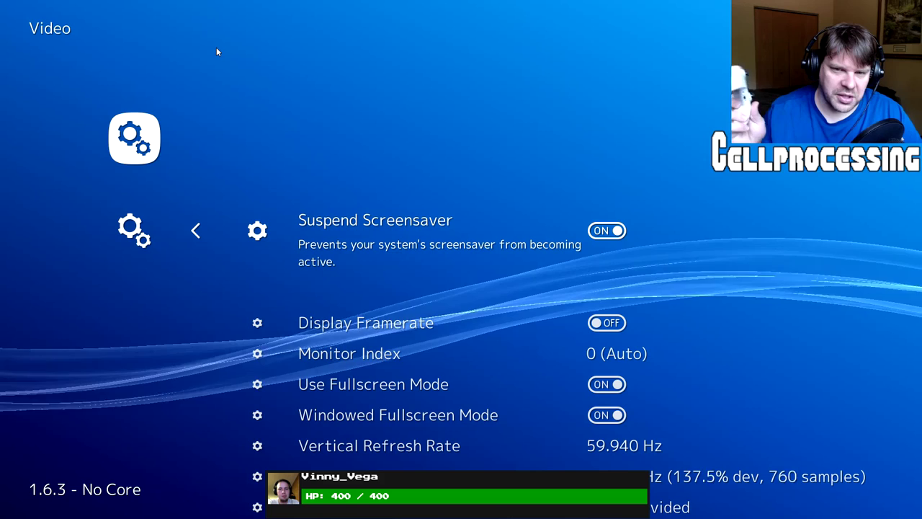
Step: Switch Suspend Screensaver off and back on, and return to the Settings list
key("Return")
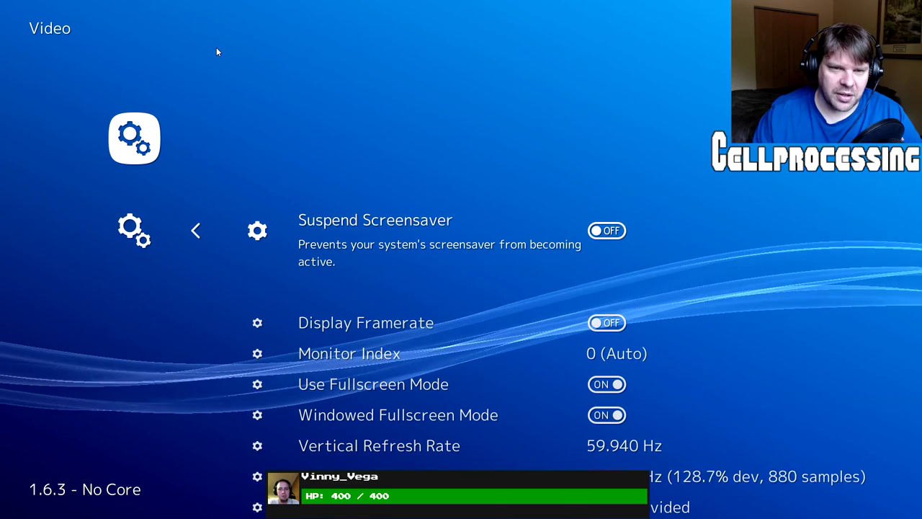
key("Return")
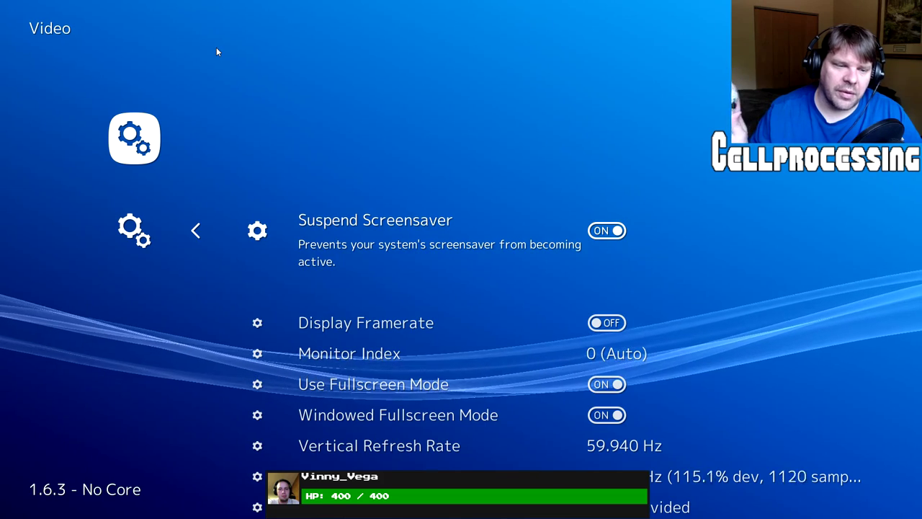
key("BackSpace")
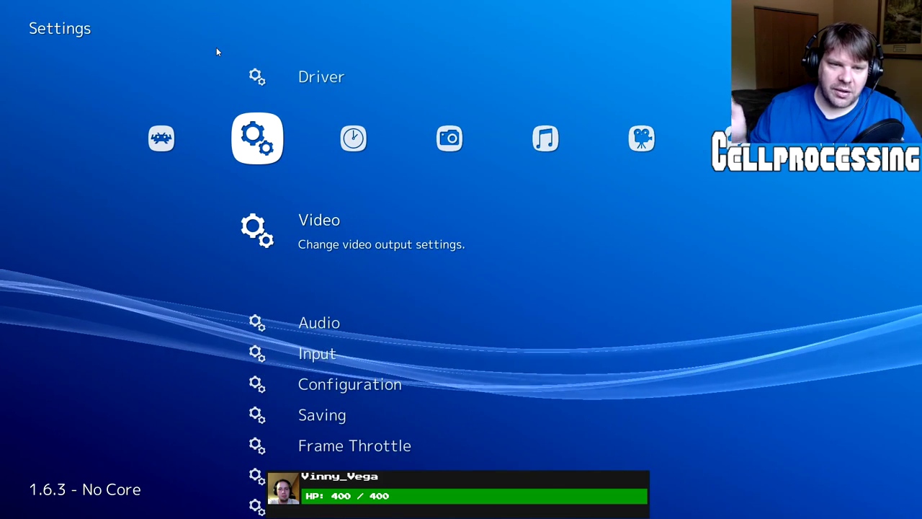
key("Return")
key("BackSpace")
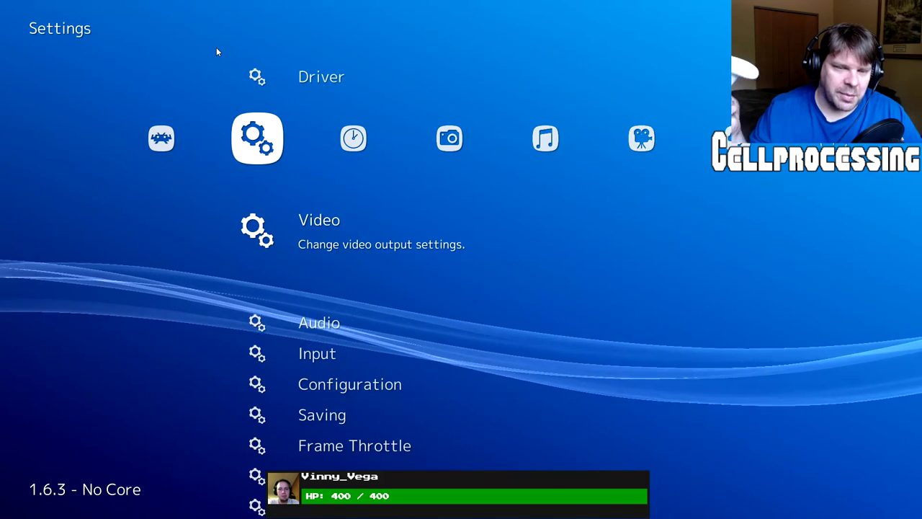
Step: Look through the first Settings categories from Driver to Input, stopping on Audio
key("Right")
key("Left")
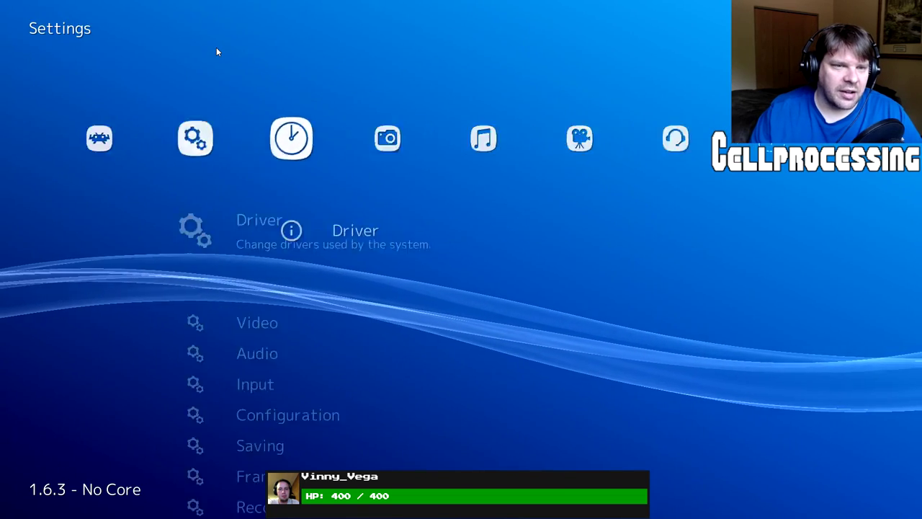
key("Down")
key("Down")
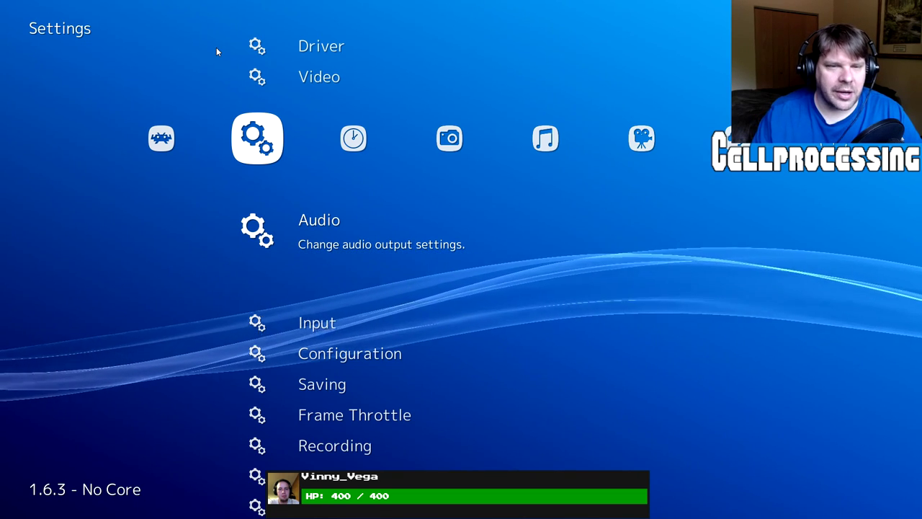
key("Down")
key("Up")
key("Up")
key("Down")
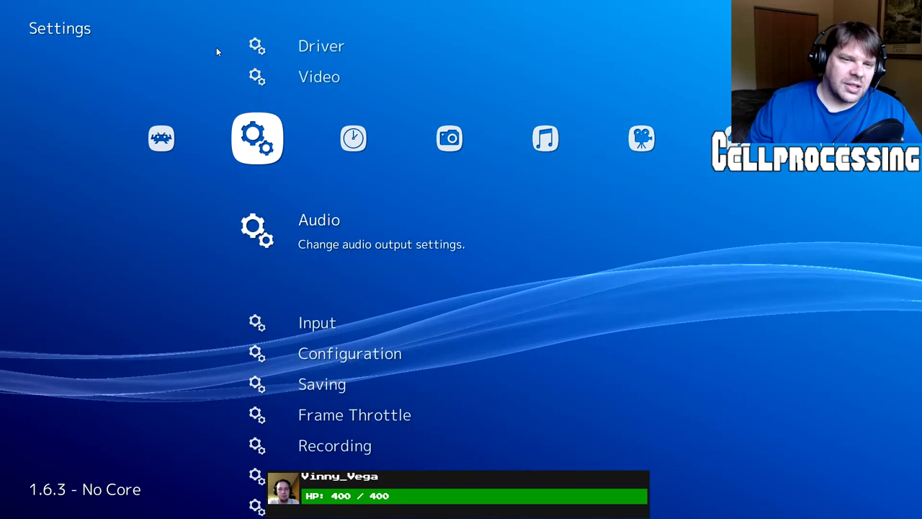
key("Up")
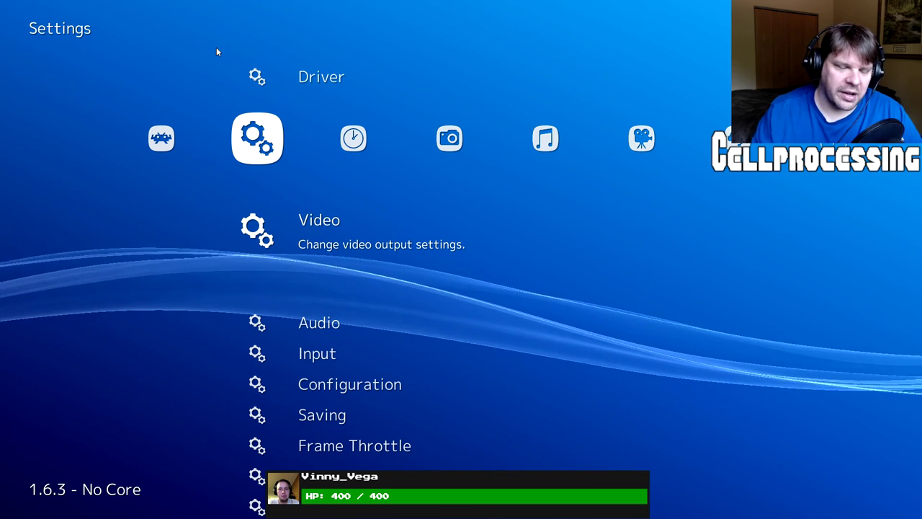
key("Down")
key("Down")
key("Up")
key("Up")
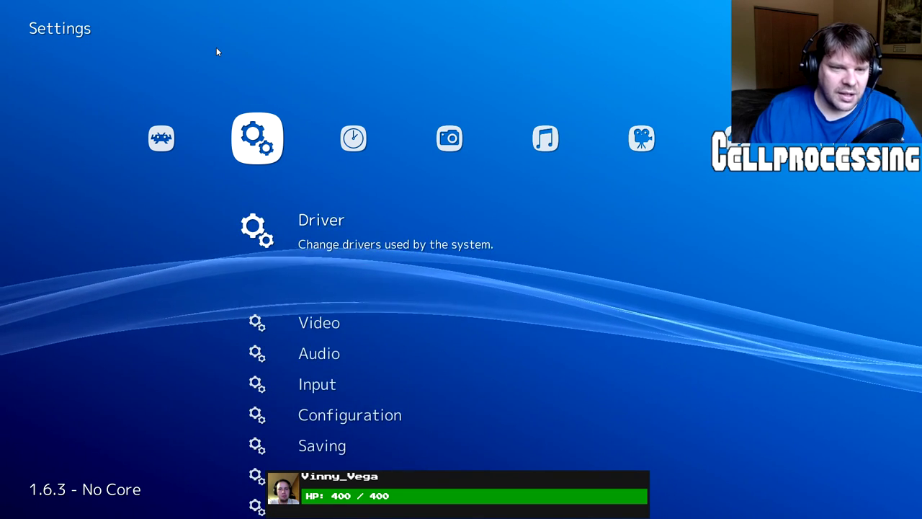
Step: Open the Core Updater list within the Main Menu's Online Updater
key("Down")
key("Left")
key("Down")
key("Down")
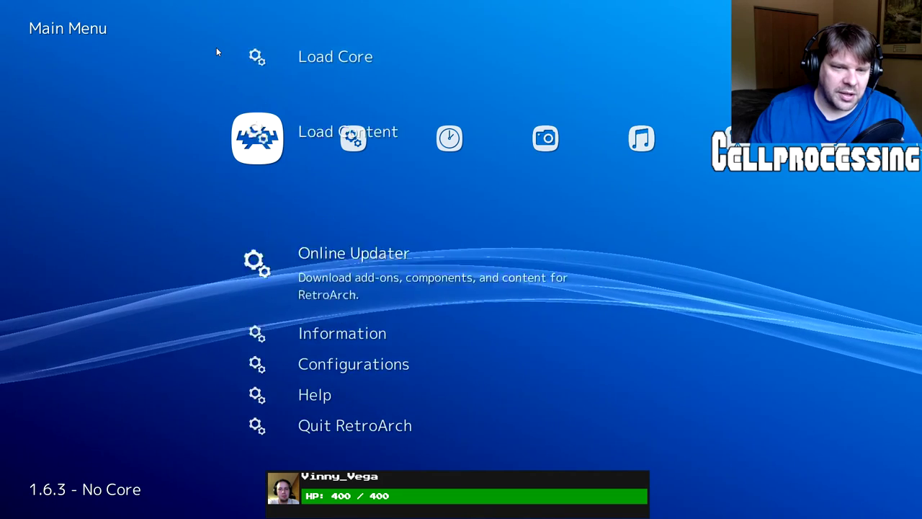
key("Return")
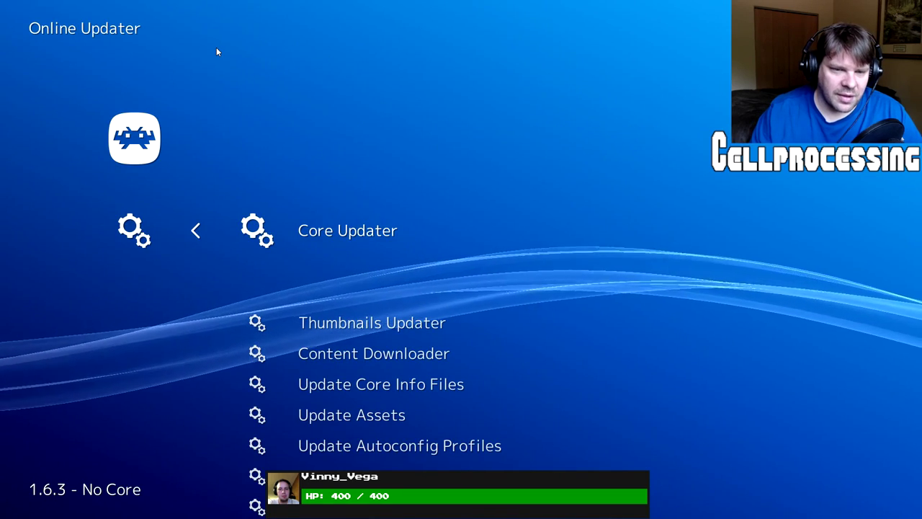
key("Return")
Step: Look through the available cores from 2048 past the Arcade, Atari and Game Boy Advance entries to Game Music Emu
key("Down")
key("Down")
key("Down")
key("Down")
key("Down")
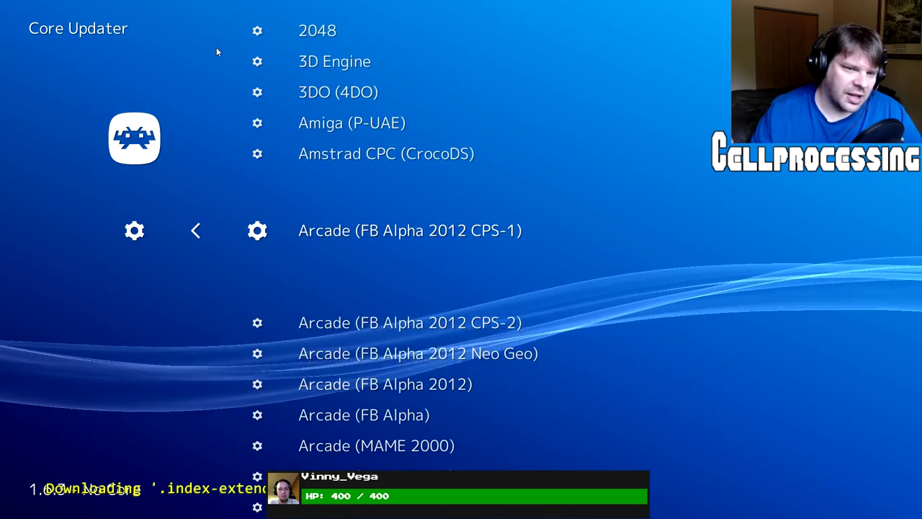
key("Down")
key("Down")
key("Down")
key("Down")
key("Down")
key("Down")
key("Down")
key("Down")
key("Down")
key("Down")
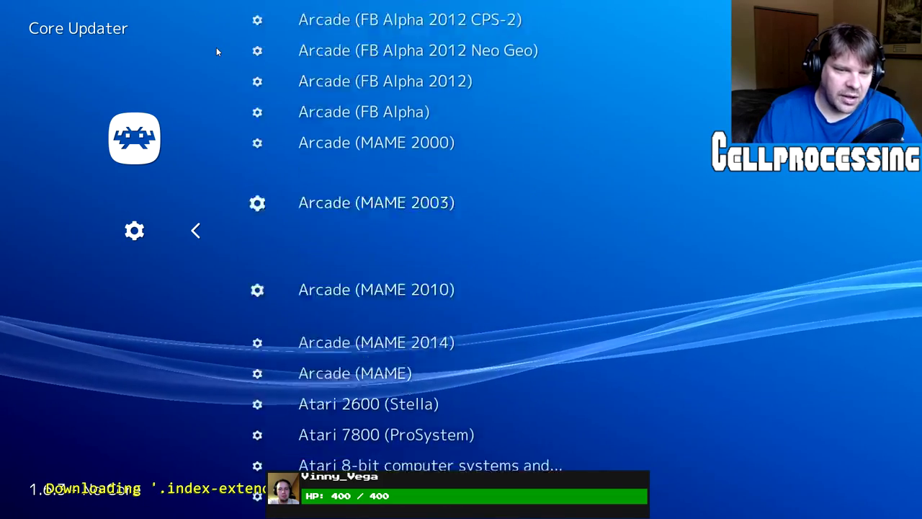
key("Down")
key("Down")
key("Down")
key("Down")
key("Down")
key("Down")
key("Down")
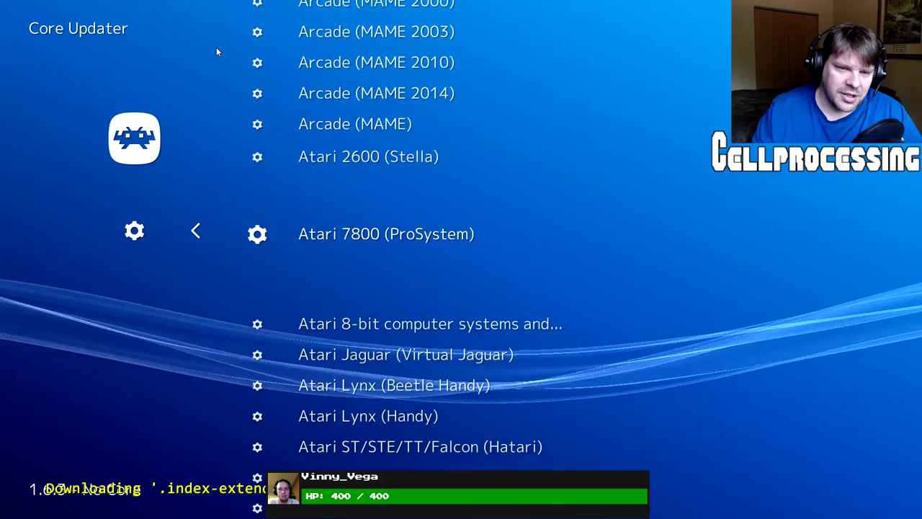
key("Down")
key("Down")
key("Down")
key("Down")
key("Down")
key("Down")
key("Down")
key("Down")
key("Down")
key("Down")
key("Down")
key("Down")
key("Down")
key("Down")
key("Down")
key("Down")
key("Down")
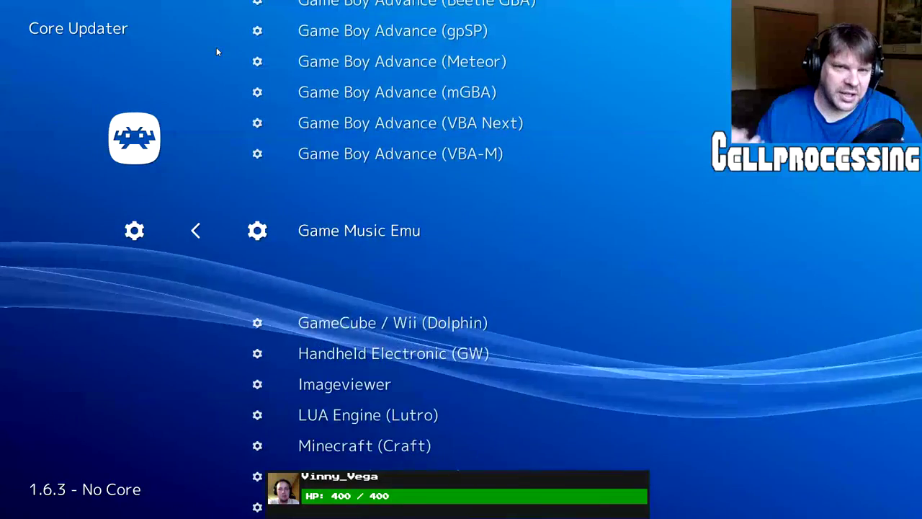
Step: Download the NES / Famicom (FCEUmm) core
key("Down")
key("Down")
key("Down")
key("Down")
key("Down")
key("Down")
key("Down")
key("Down")
key("Down")
key("Down")
key("Down")
key("Down")
key("Down")
key("Down")
key("Down")
key("Down")
key("Down")
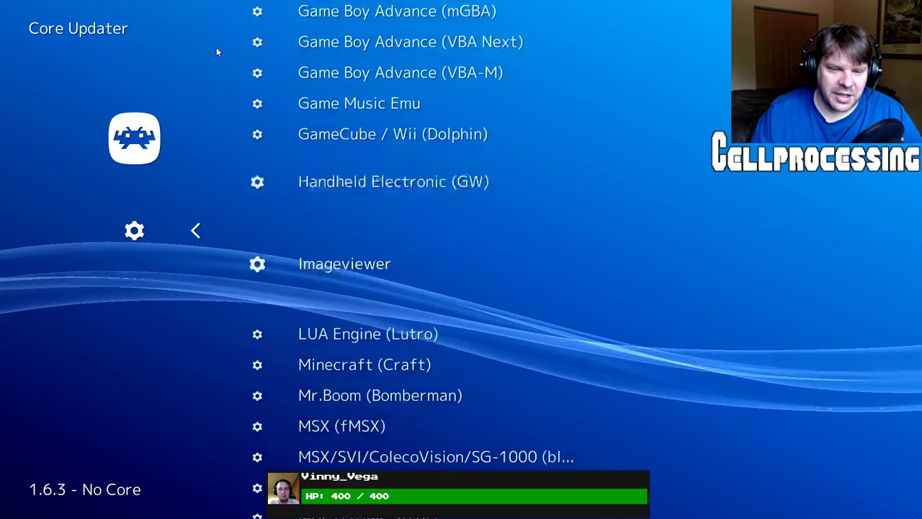
key("Up")
key("Up")
key("Up")
key("Up")
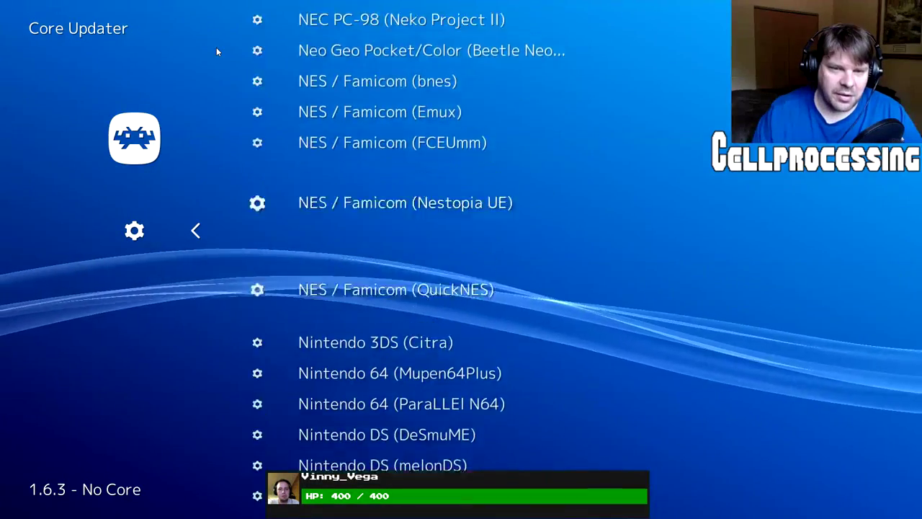
key("Down")
key("Down")
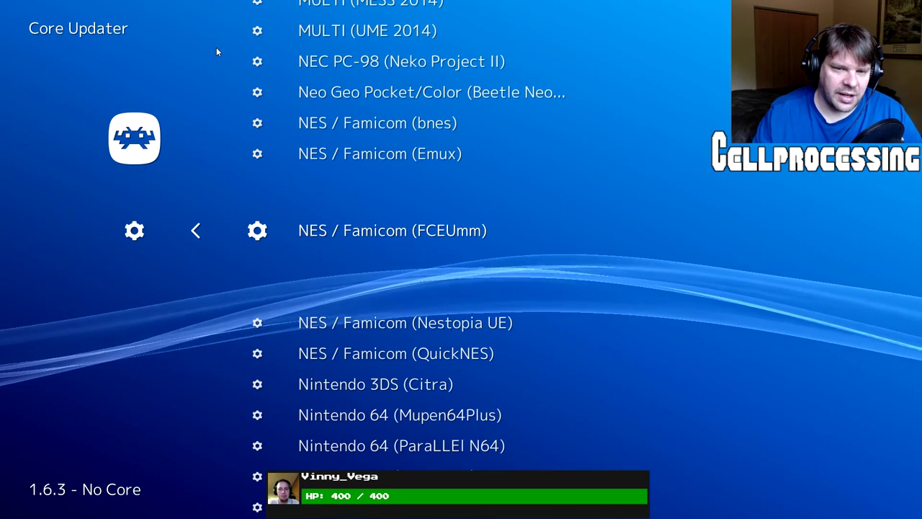
key("Down")
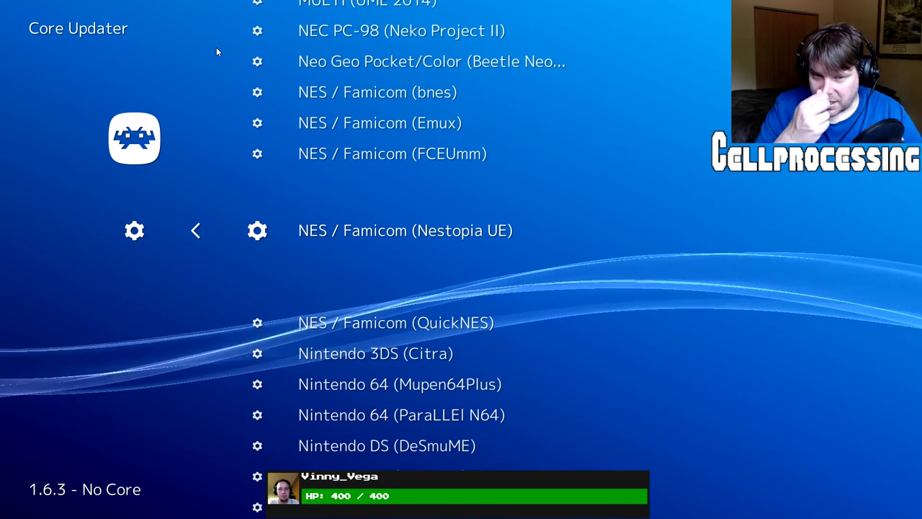
key("Up")
key("Up")
key("Down")
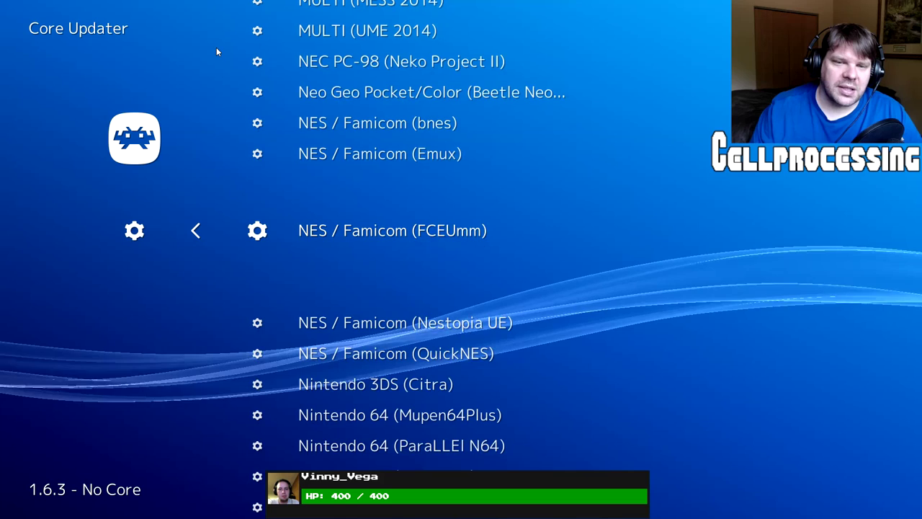
key("Return")
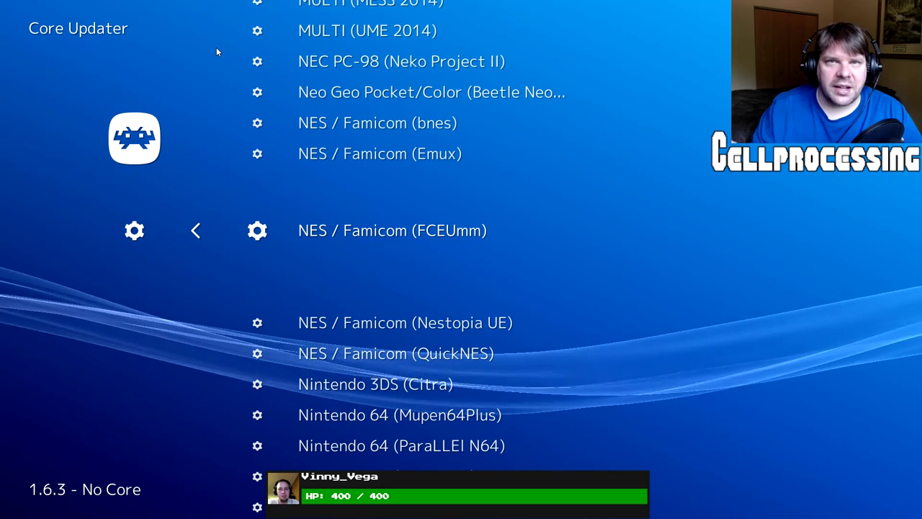
Step: Look through the cores from NES / Famicom (Nestopia UE) through Nintendo 64 to Nintendo DS (melonDS)
key("Down")
key("Down")
key("Down")
key("Down")
key("Down")
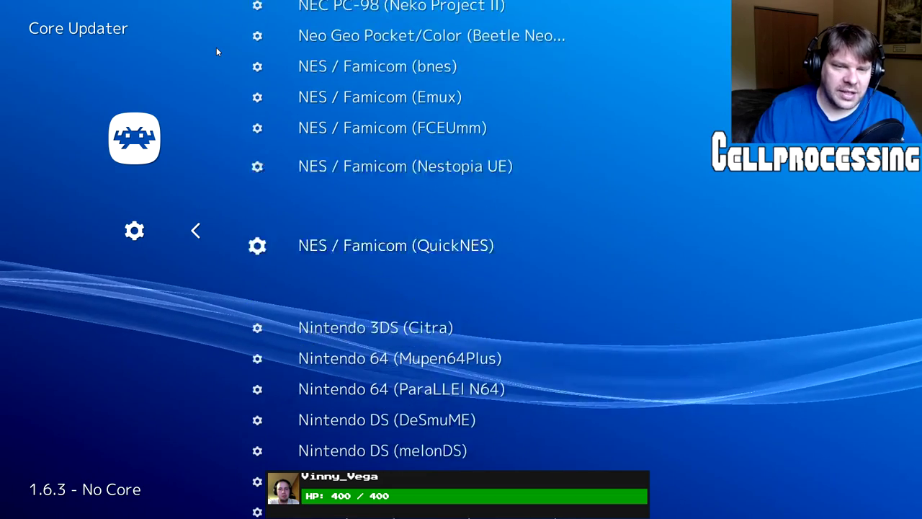
key("Up")
key("Up")
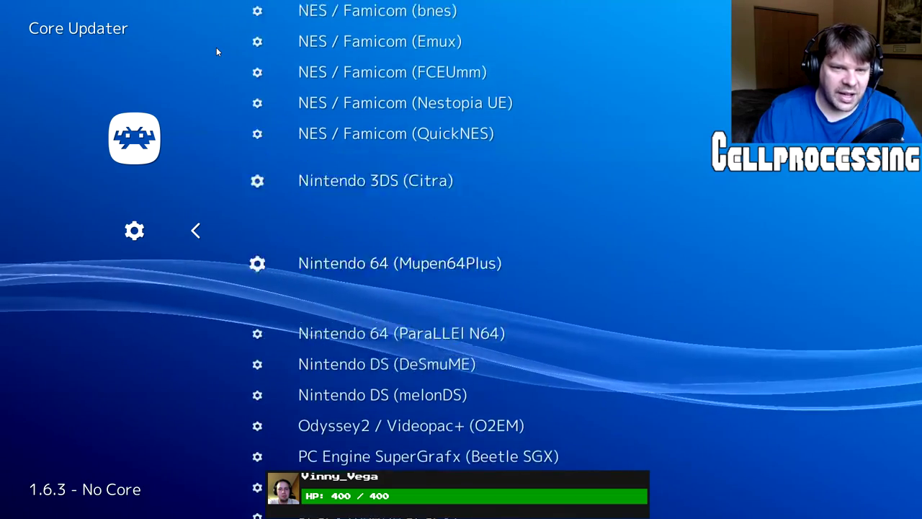
key("Down")
key("Down")
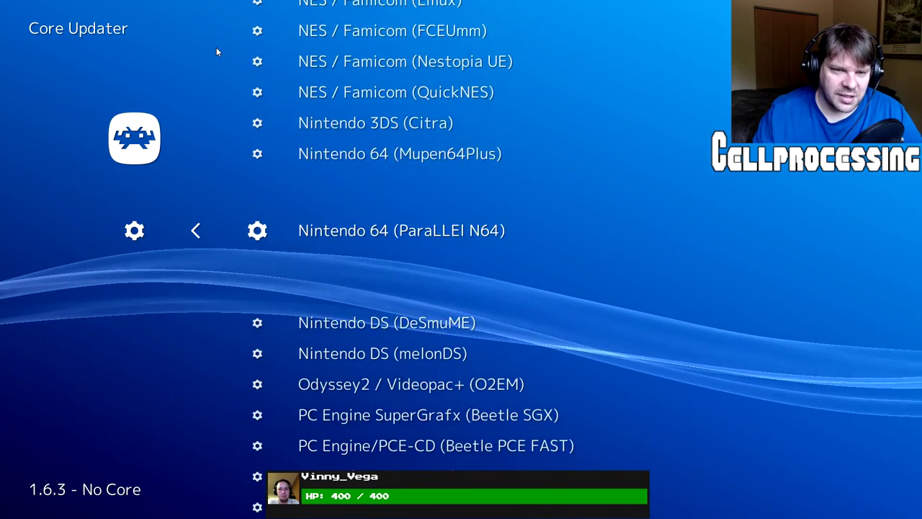
key("Up")
key("Up")
key("Down")
key("Down")
key("Down")
key("Down")
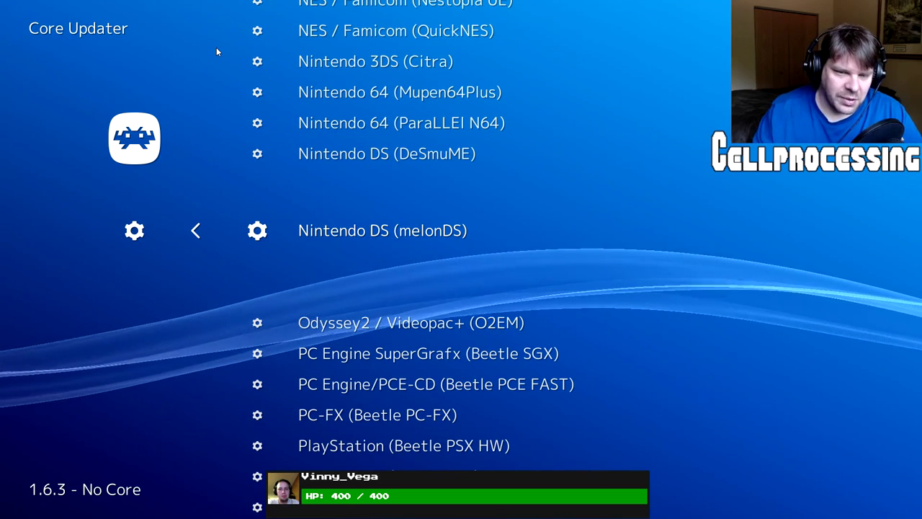
Step: Look through the PC Engine, PlayStation, PSP and Sega cores, continuing to Sharp X68000
key("Down")
key("Down")
key("Down")
key("Down")
key("Down")
key("Down")
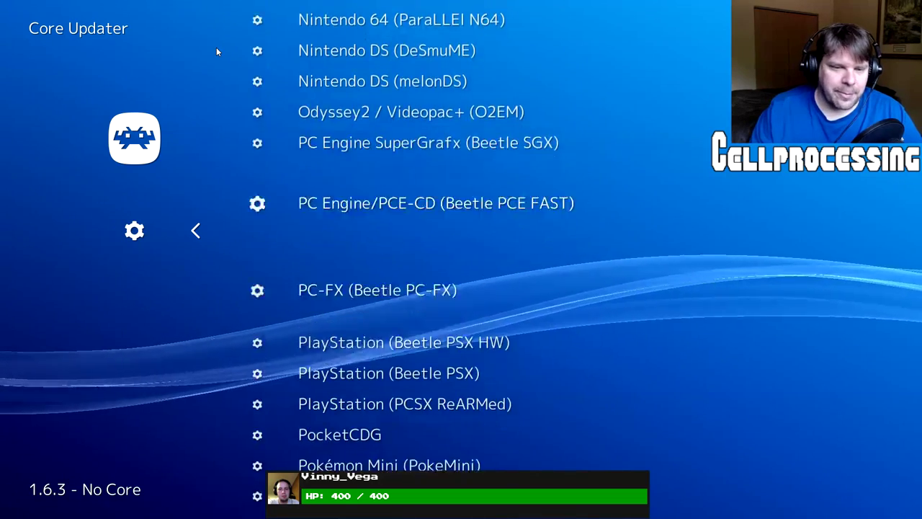
key("Down")
key("Down")
key("Down")
key("Down")
key("Down")
key("Down")
key("Down")
key("Down")
key("Down")
key("Down")
key("Down")
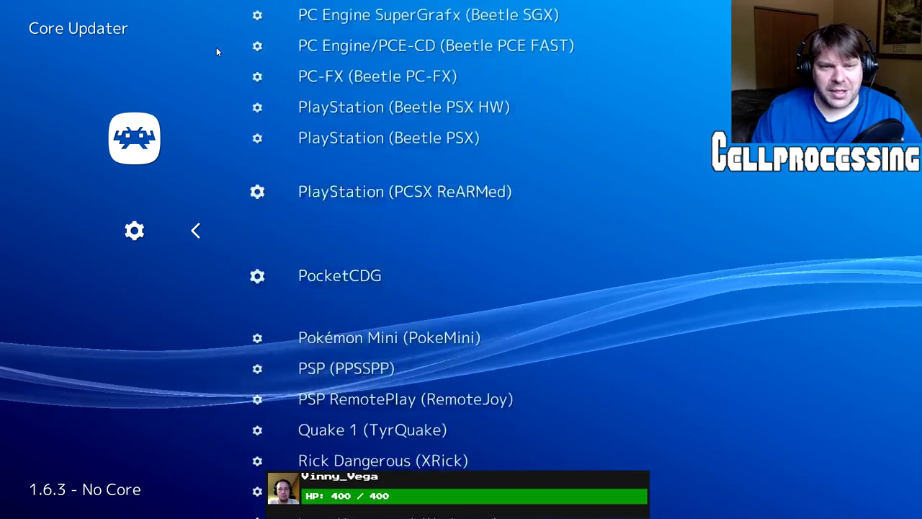
key("Down")
key("Down")
key("Down")
key("Down")
key("Down")
key("Down")
key("Down")
key("Down")
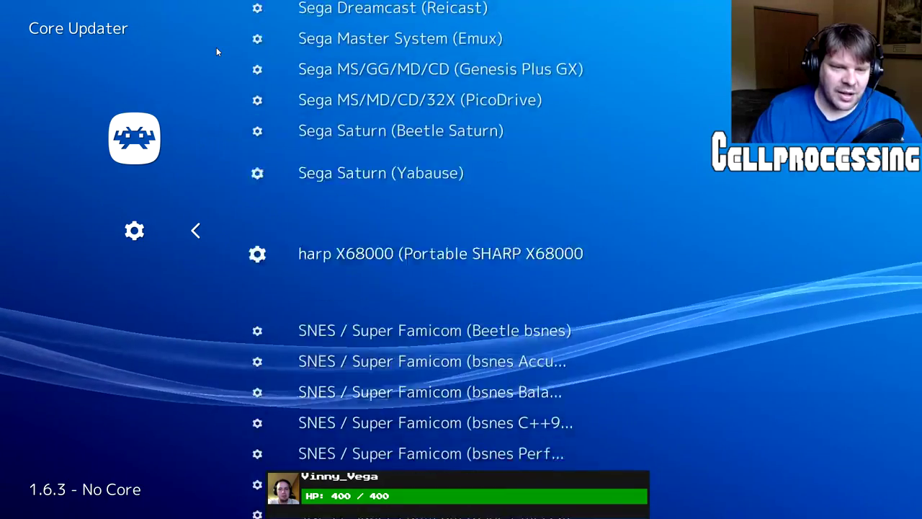
Step: Download the SNES / Super Famicom (Snes9x) core
key("Down")
key("Down")
key("Down")
key("Down")
key("Down")
key("Down")
key("Down")
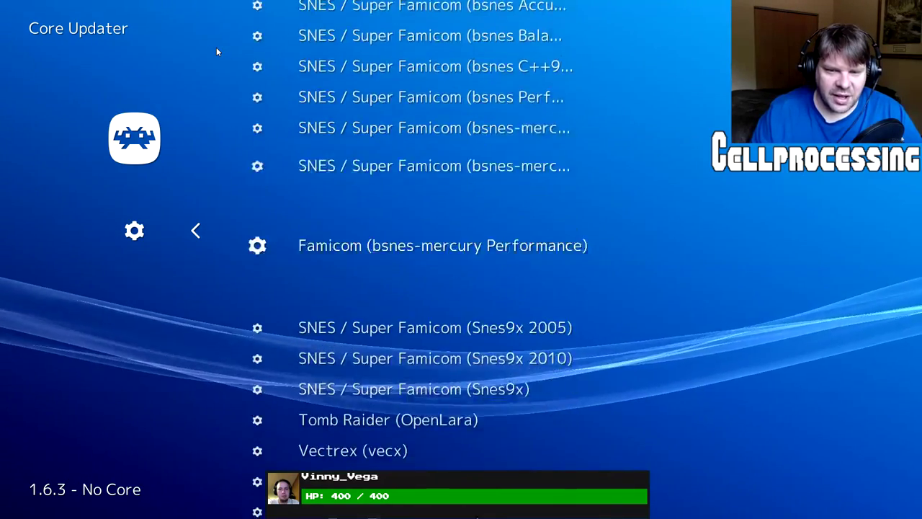
key("Up")
key("Down")
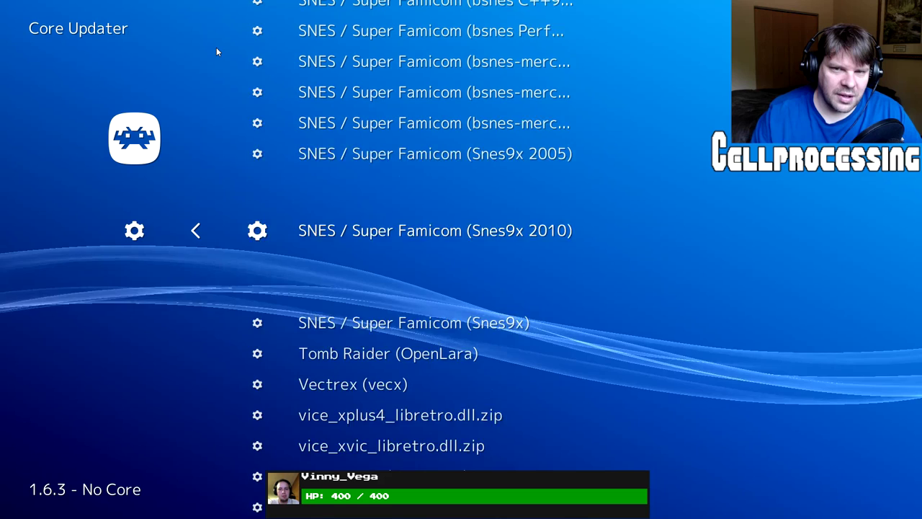
key("Down")
key("Return")
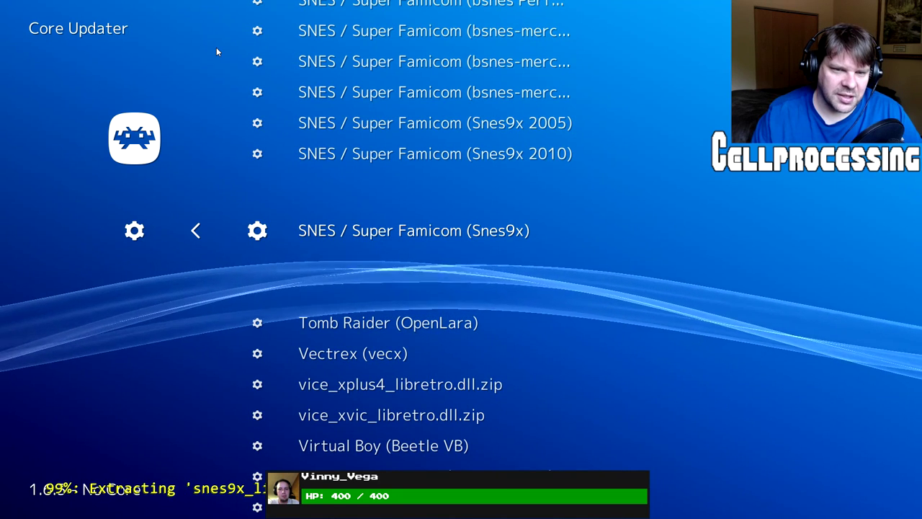
Step: Download the Sega MS/GG/MD/CD (Genesis Plus GX) core
key("Down")
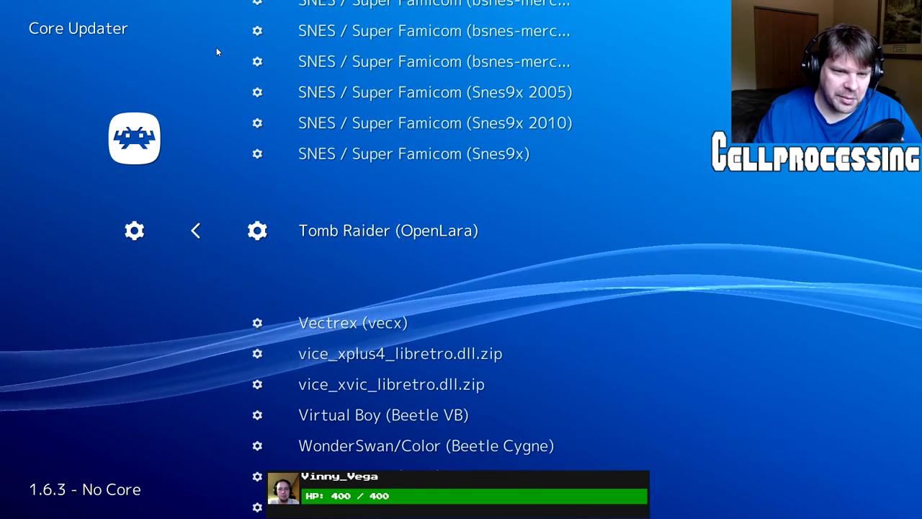
key("Down")
key("Up")
key("Up")
key("Up")
key("Up")
key("Up")
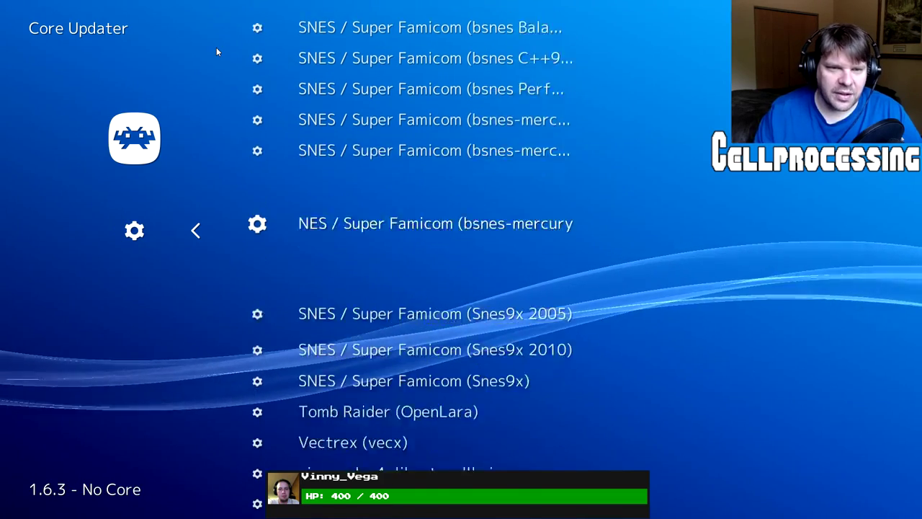
key("Up")
key("Up")
key("Up")
key("Up")
key("Up")
key("Up")
key("Up")
key("Up")
key("Up")
key("Up")
key("Up")
key("Up")
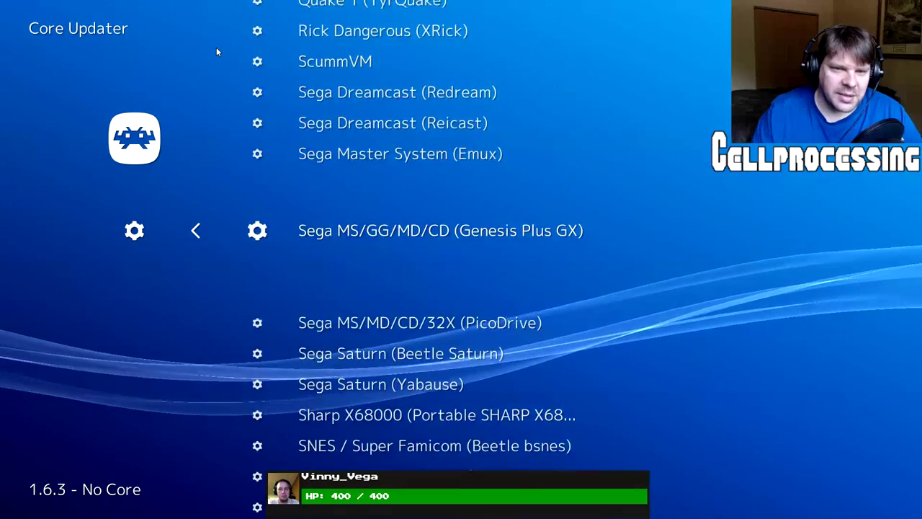
key("Down")
key("Up")
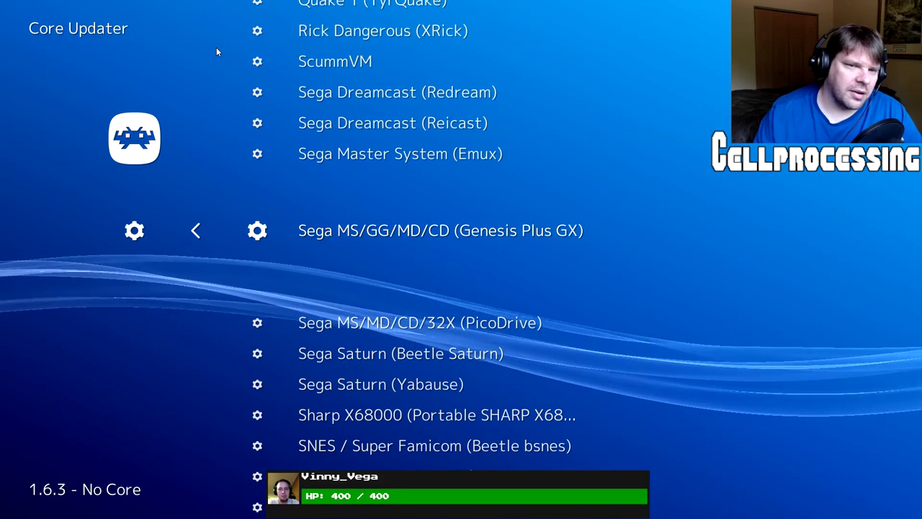
key("Return")
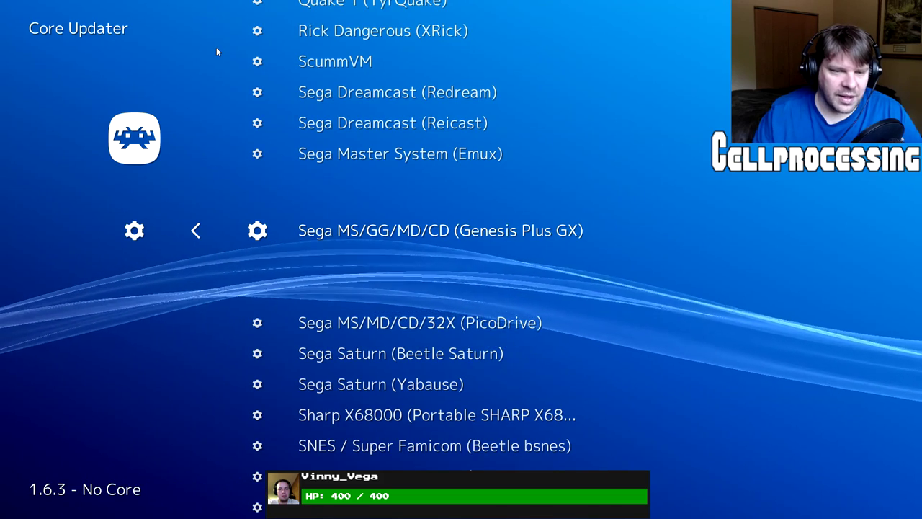
Step: Leave the Online Updater for the Main Menu and quit RetroArch
key("BackSpace")
key("Down")
key("BackSpace")
key("Down")
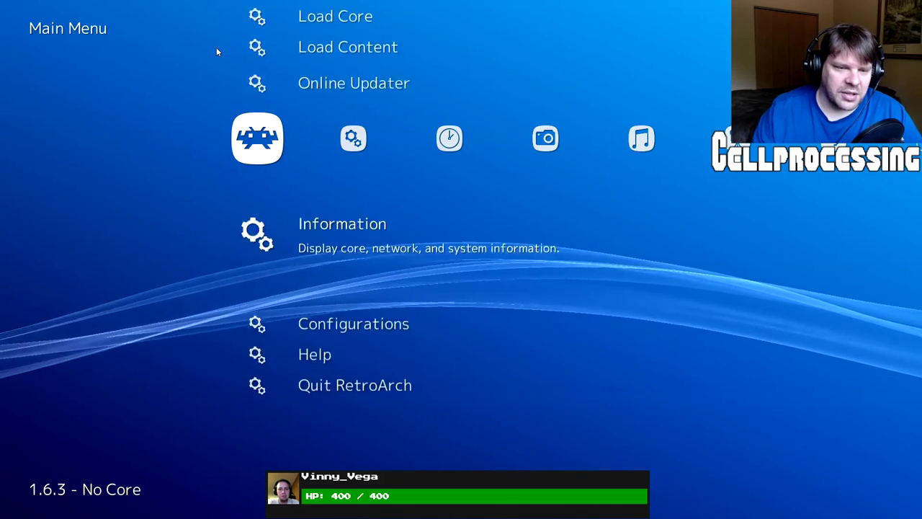
key("Down")
key("Down")
key("Down")
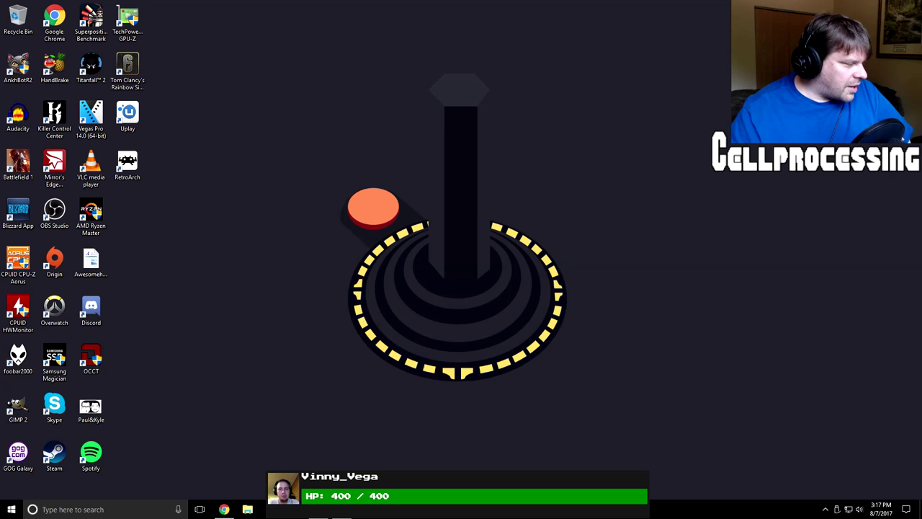
Step: In File Explorer, copy the Gamecube, Nintendo Entertainment System and Sega Genesis folders from Emulation Roms\Game Roms on drive F
left_click(252, 504)
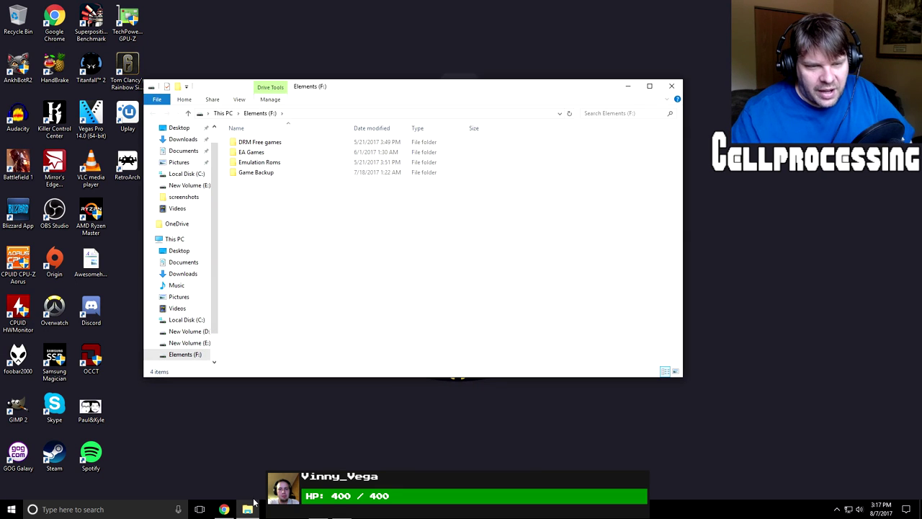
double_click(256, 163)
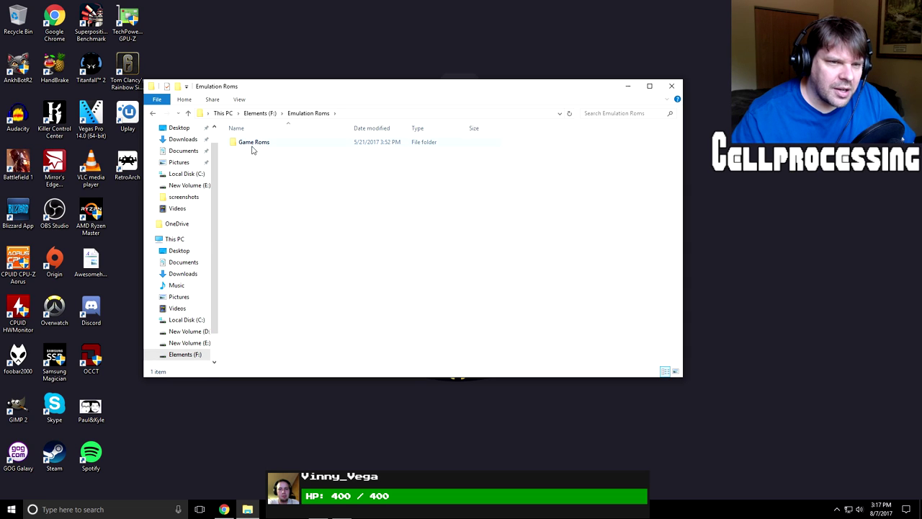
double_click(252, 143)
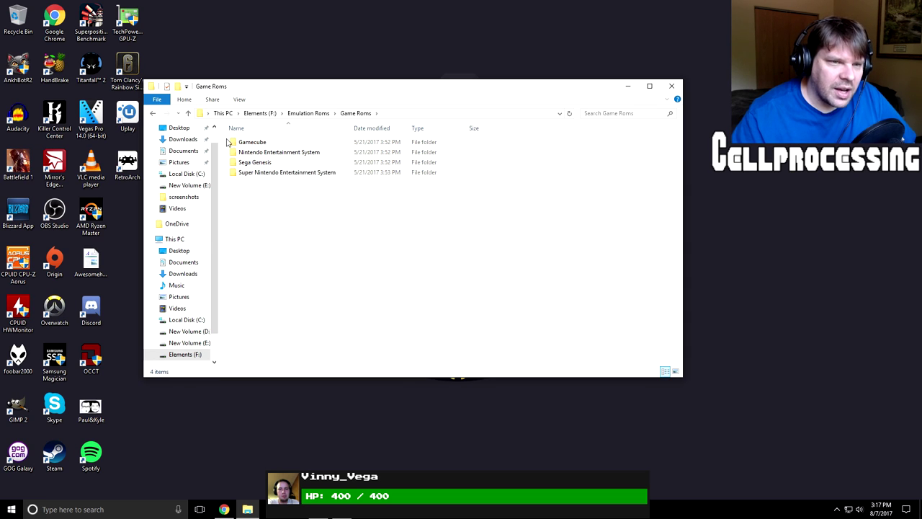
left_click_drag(225, 143, 251, 164)
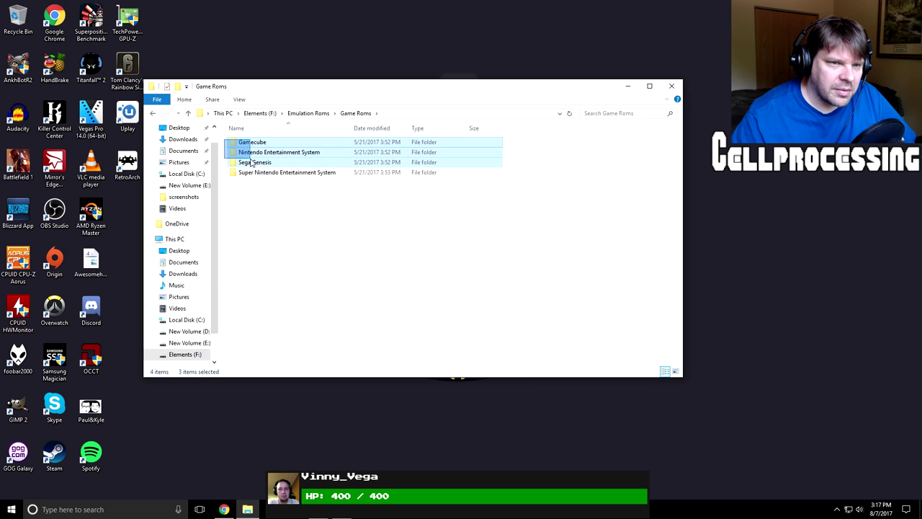
right_click(255, 165)
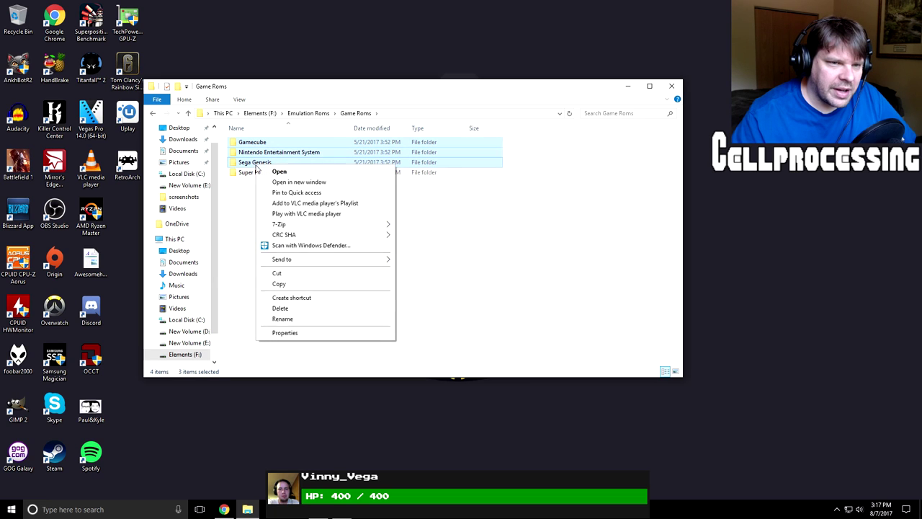
left_click(279, 284)
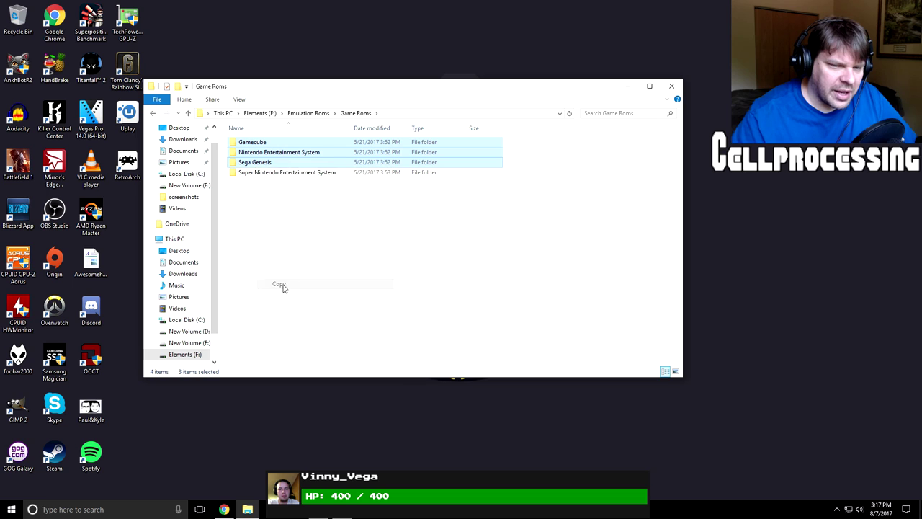
Step: Create a folder named Roms in C:\RetroArch and paste the copied console folders into it
left_click(184, 320)
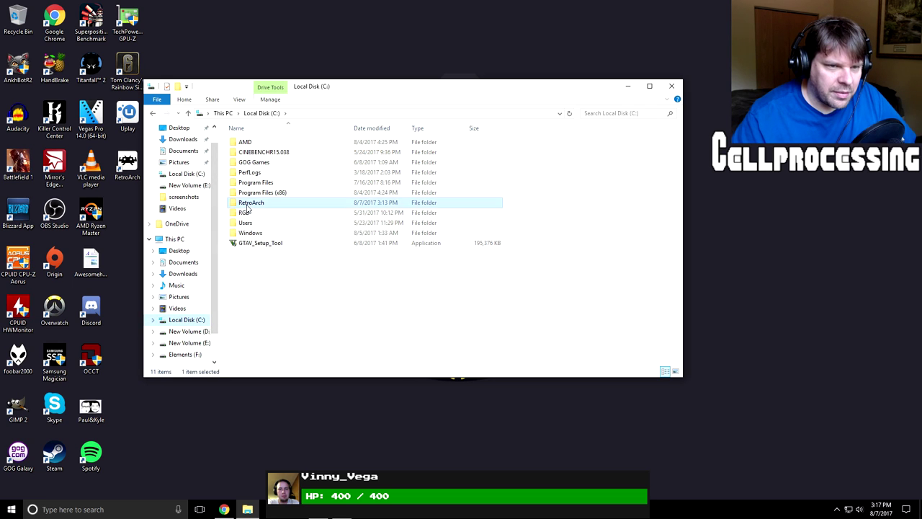
double_click(247, 205)
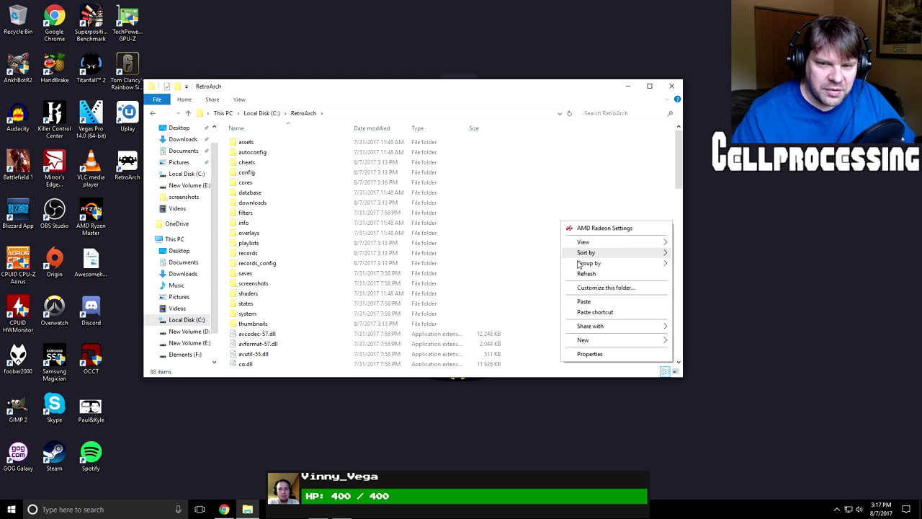
mouse_move(587, 330)
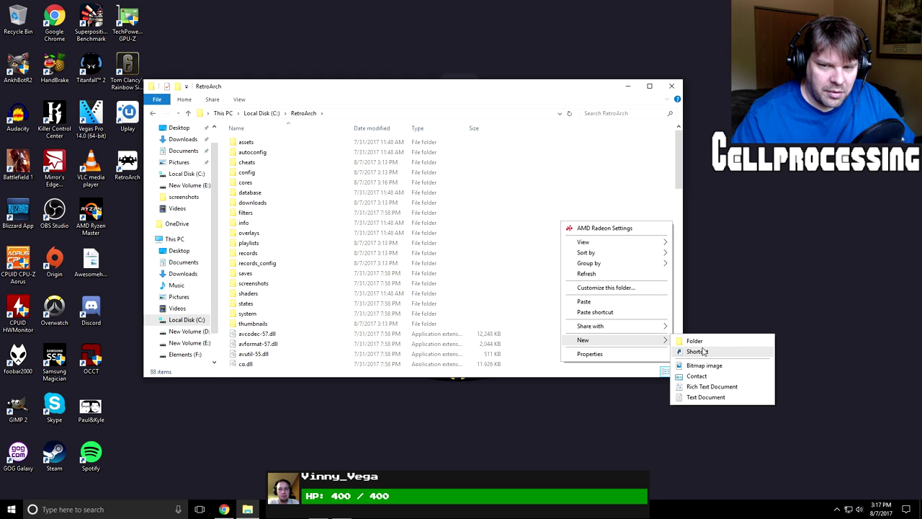
left_click(696, 341)
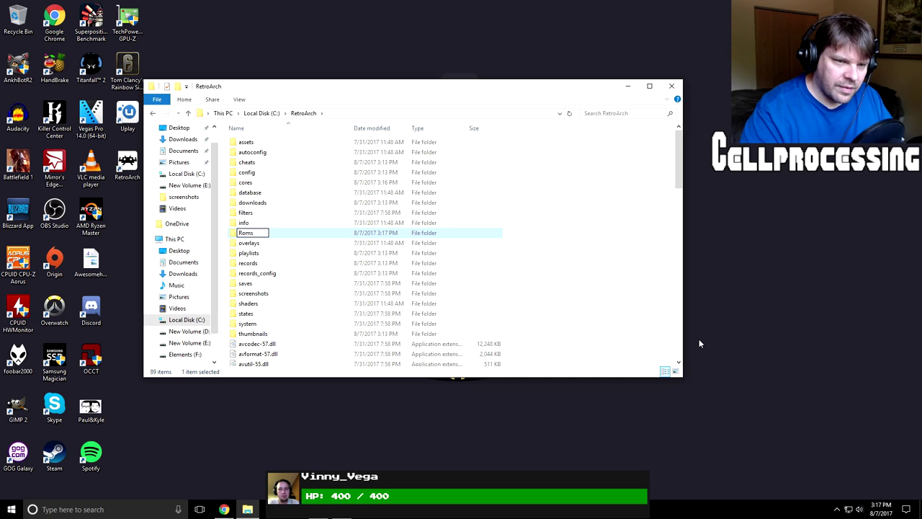
key("Return")
double_click(252, 276)
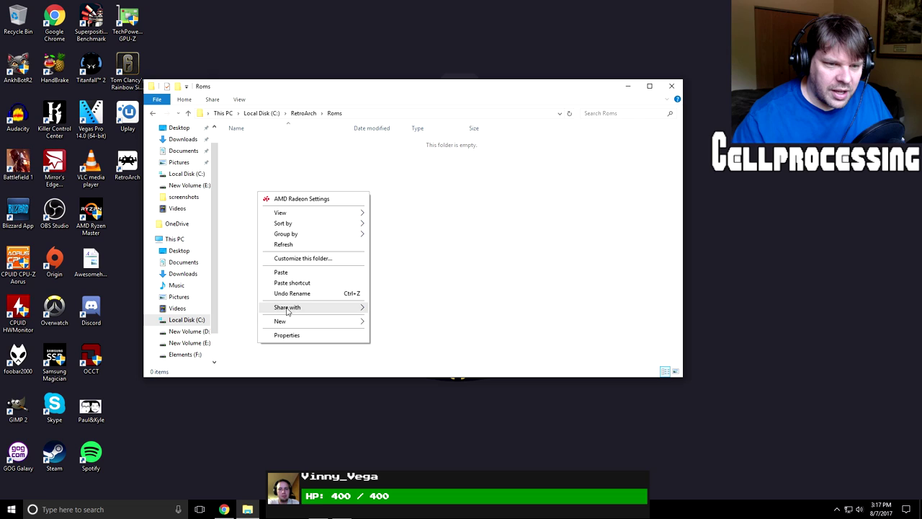
left_click(292, 273)
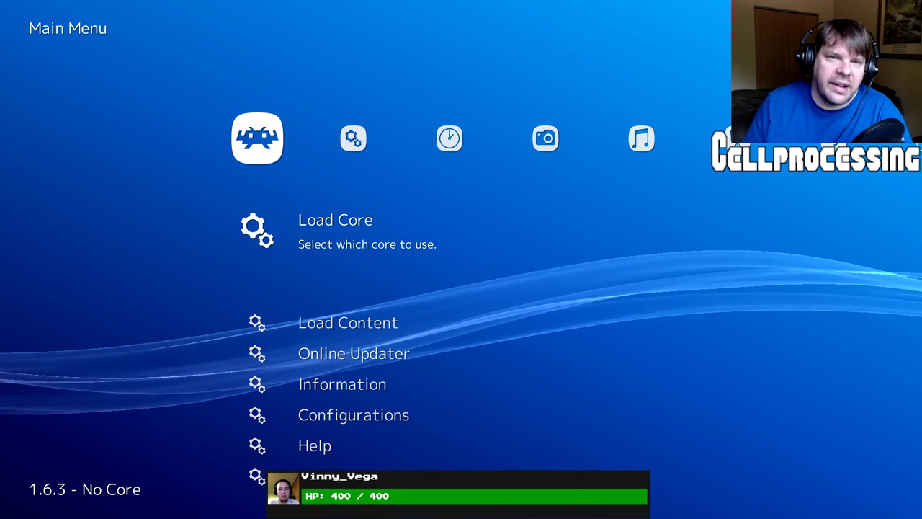
Step: In RetroArch, go to Import content and start Scan Directory
key("Right")
key("Right")
key("Right")
key("Right")
key("Right")
key("Right")
key("Right")
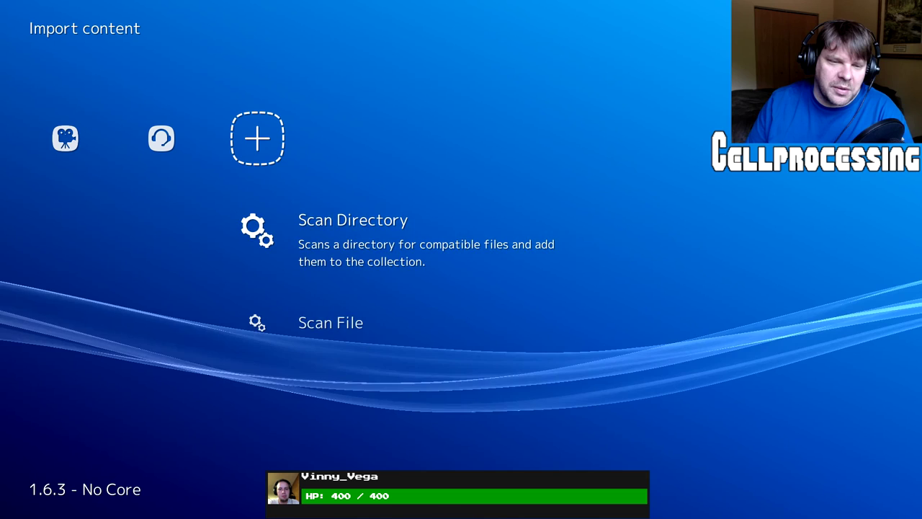
key("Down")
key("Up")
key("Return")
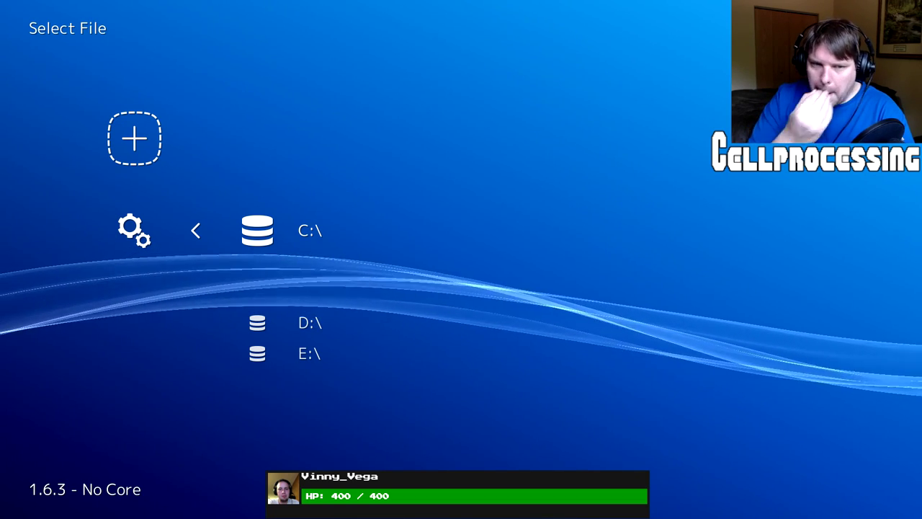
Step: Browse the C:\ drive and open the RetroArch folder
key("Return")
key("Down")
key("Down")
key("Down")
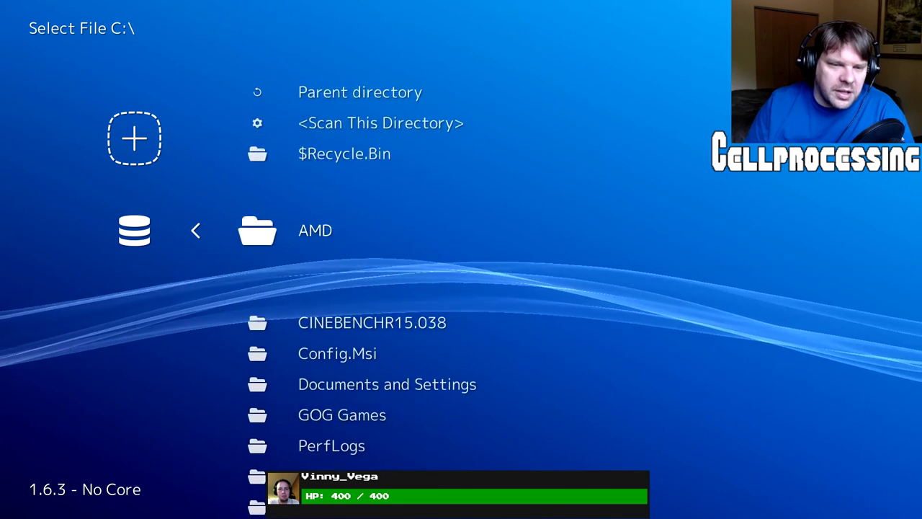
key("Down")
key("Down")
key("Down")
key("Down")
key("Down")
key("Down")
key("Down")
key("Down")
key("Down")
key("Down")
key("Down")
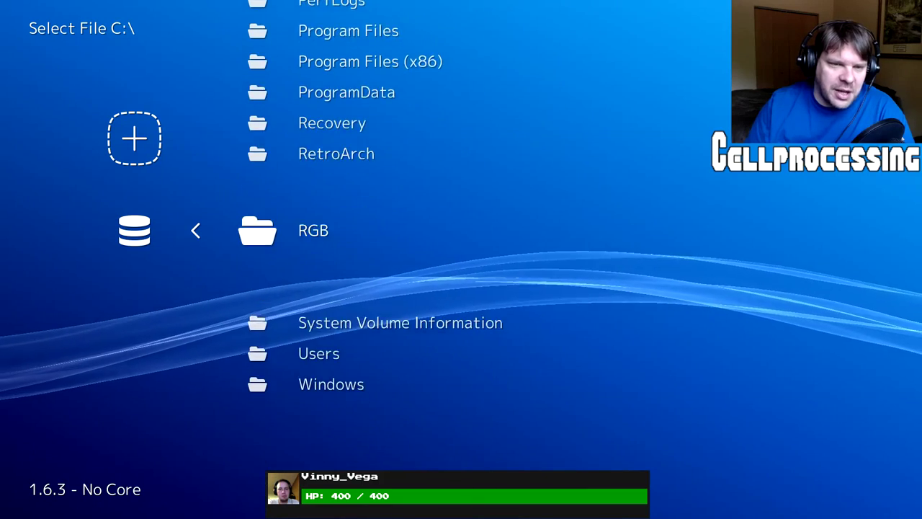
key("Up")
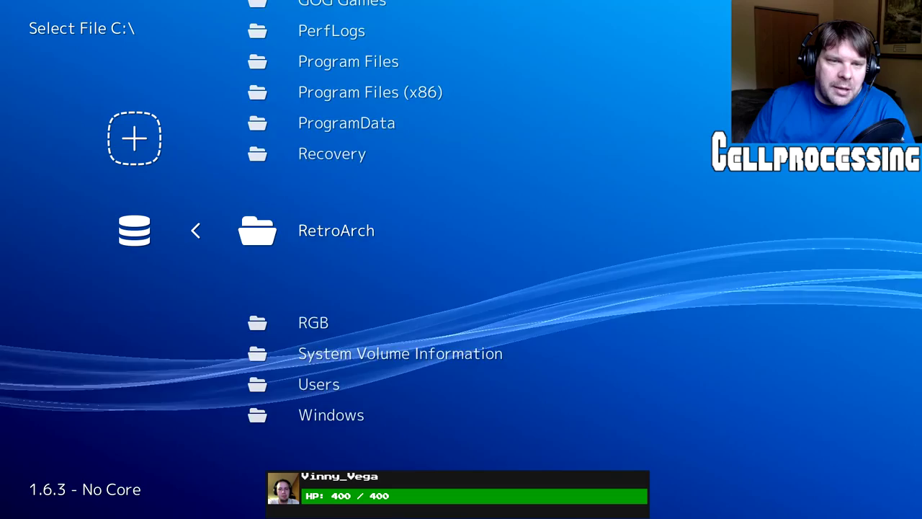
key("Up")
key("Up")
key("Up")
key("Up")
key("Up")
key("Down")
key("Down")
key("Down")
key("Down")
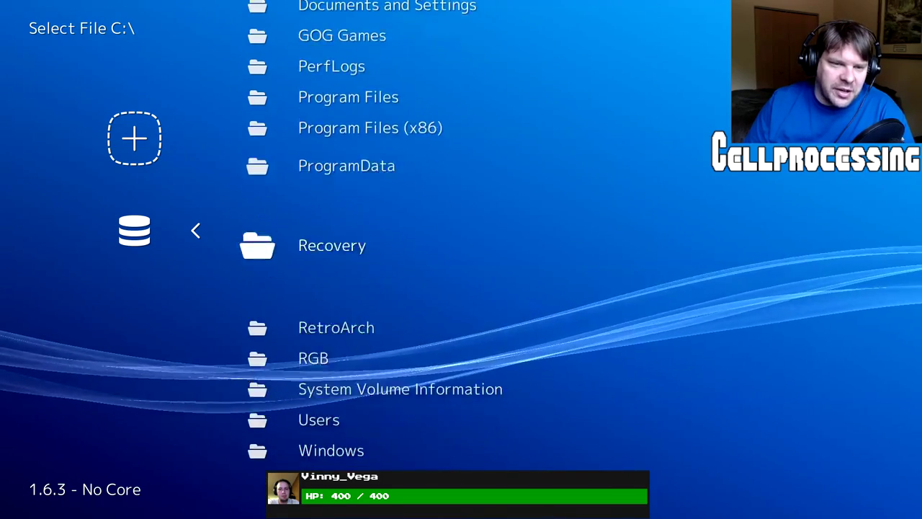
key("Down")
key("Return")
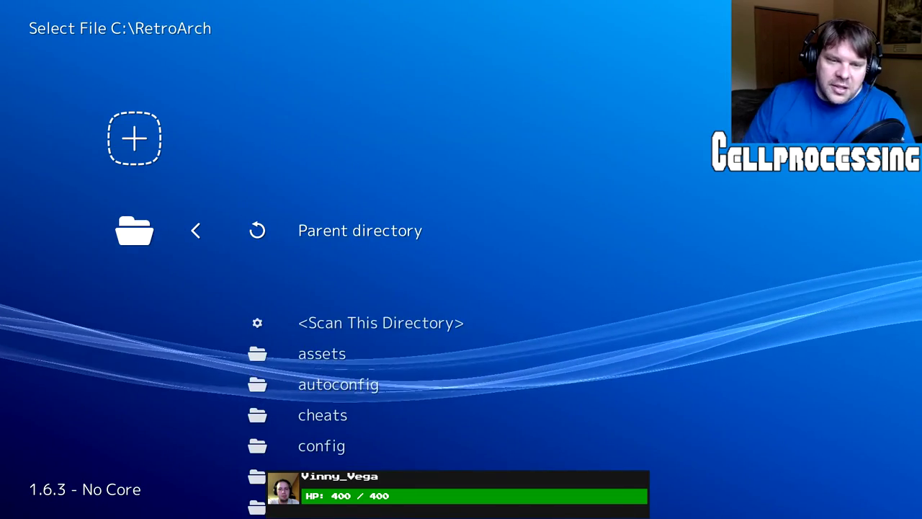
Step: Open the Roms folder inside C:\RetroArch
key("Down")
key("Down")
key("Down")
key("Down")
key("Down")
key("Down")
key("Down")
key("Down")
key("Down")
key("Down")
key("Down")
key("Down")
key("Down")
key("Down")
key("Down")
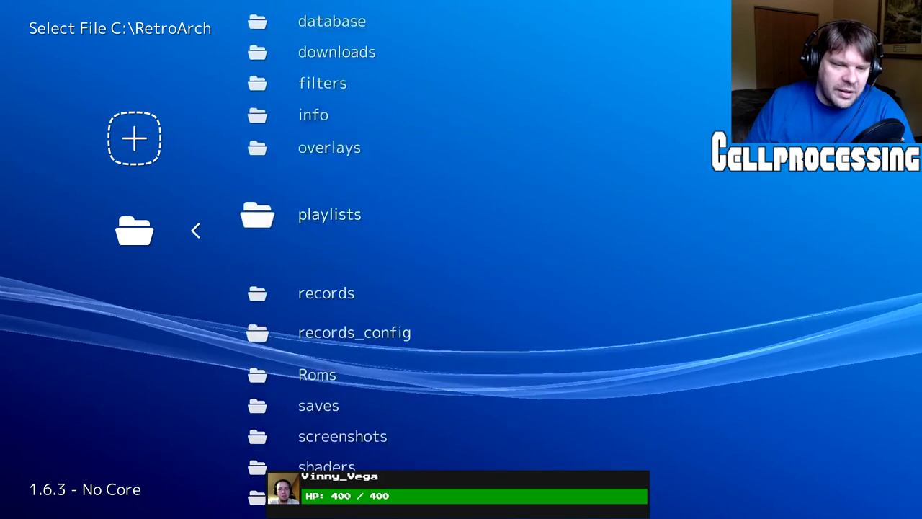
key("Return")
Step: Look over the Gamecube, Nintendo Entertainment System and Sega Genesis subfolders of Roms
key("Down")
key("Down")
key("Down")
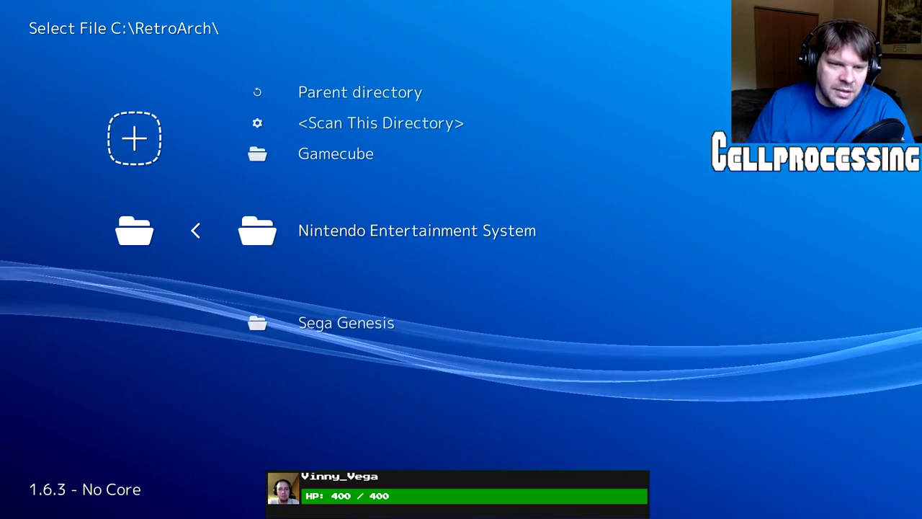
key("Up")
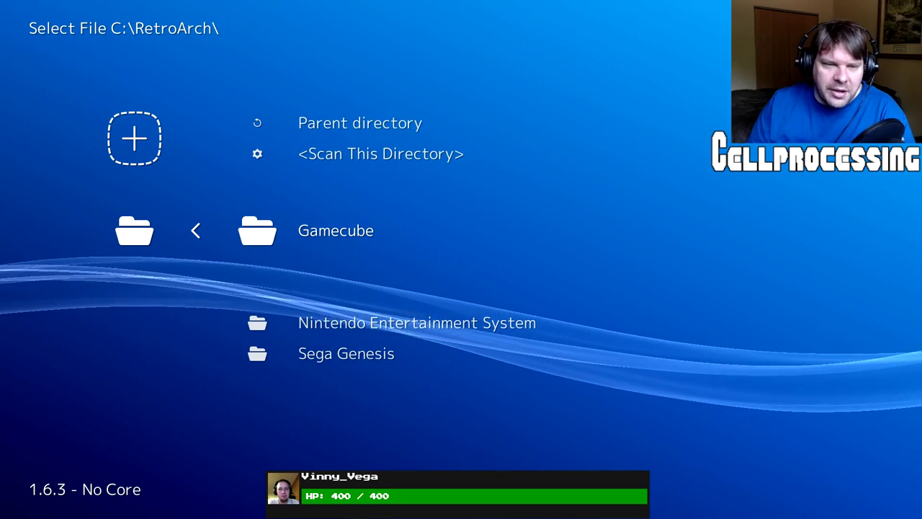
key("Down")
key("Down")
key("Up")
key("Up")
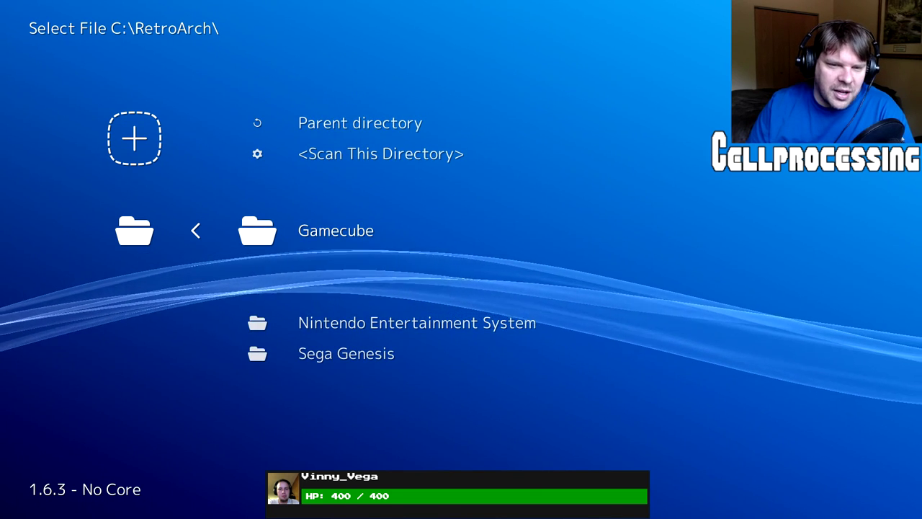
key("Down")
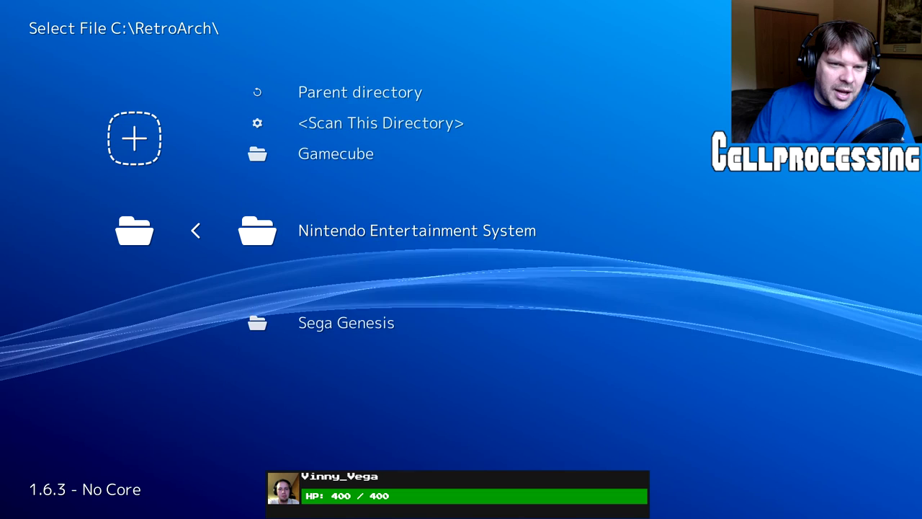
key("Down")
key("Up")
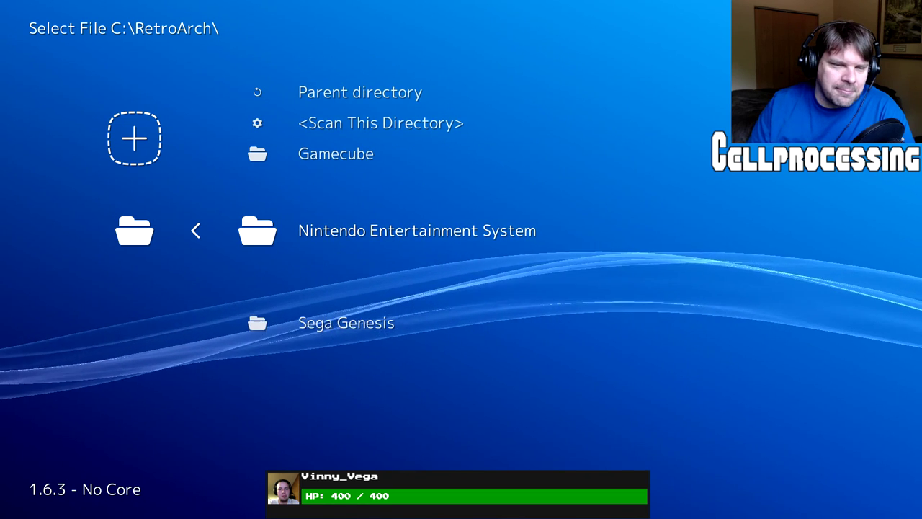
key("Up")
key("Down")
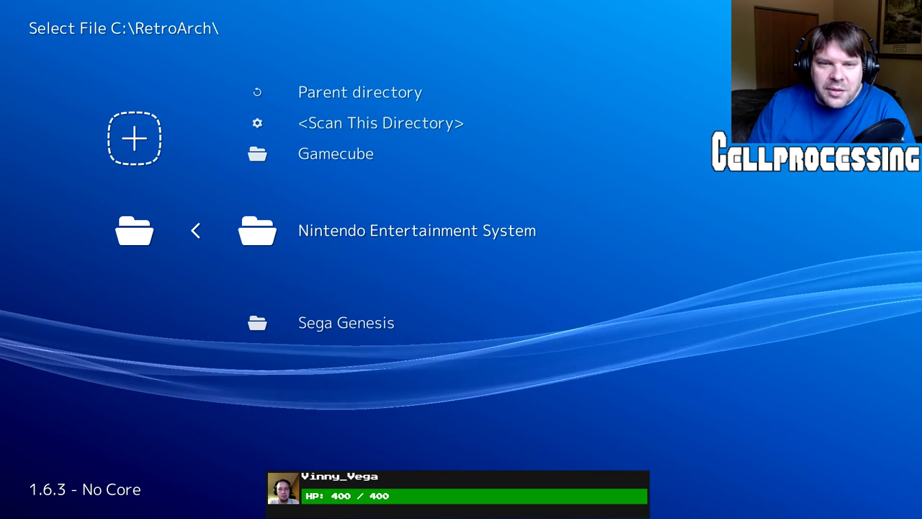
Step: Scan the Nintendo Entertainment System folder for compatible games
key("Return")
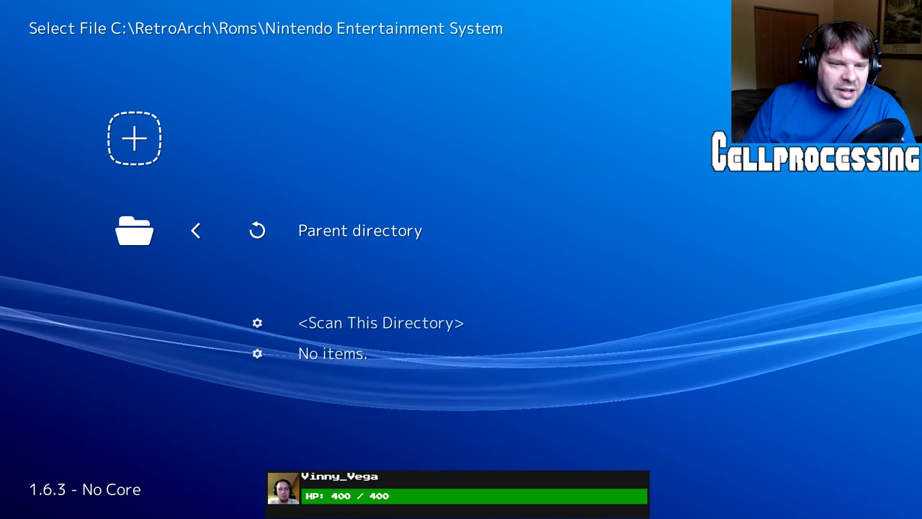
key("Down")
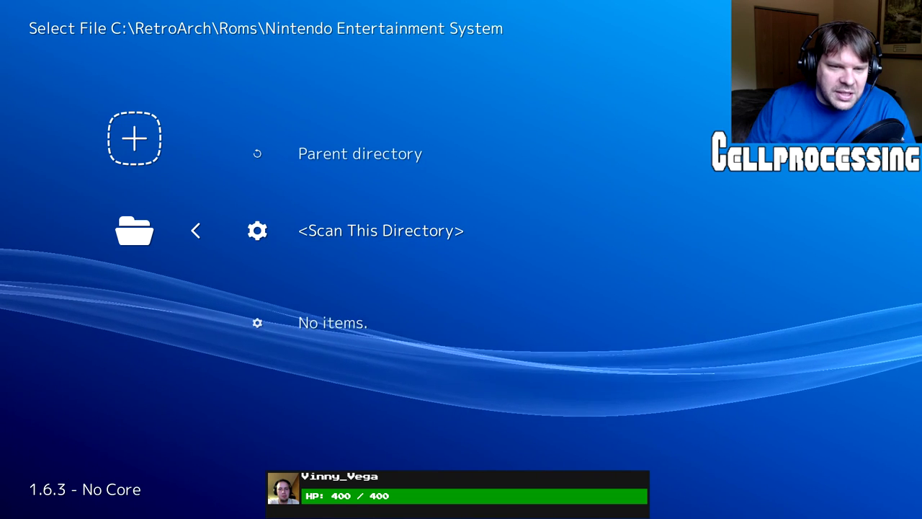
key("Return")
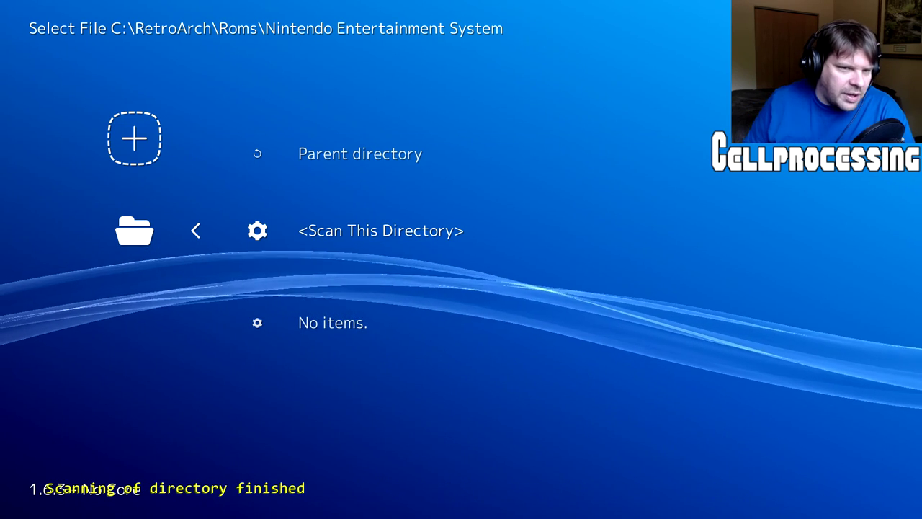
Step: Return to the Roms folder and scan the Sega Genesis folder for compatible games
key("BackSpace")
key("Down")
key("Return")
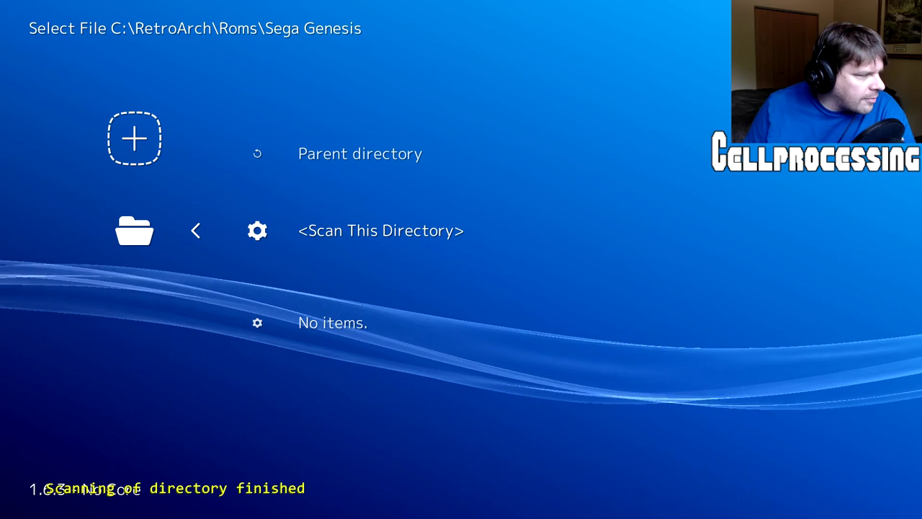
Step: Back out of the Sega Genesis folder through the parent directories to the drive list
key("BackSpace")
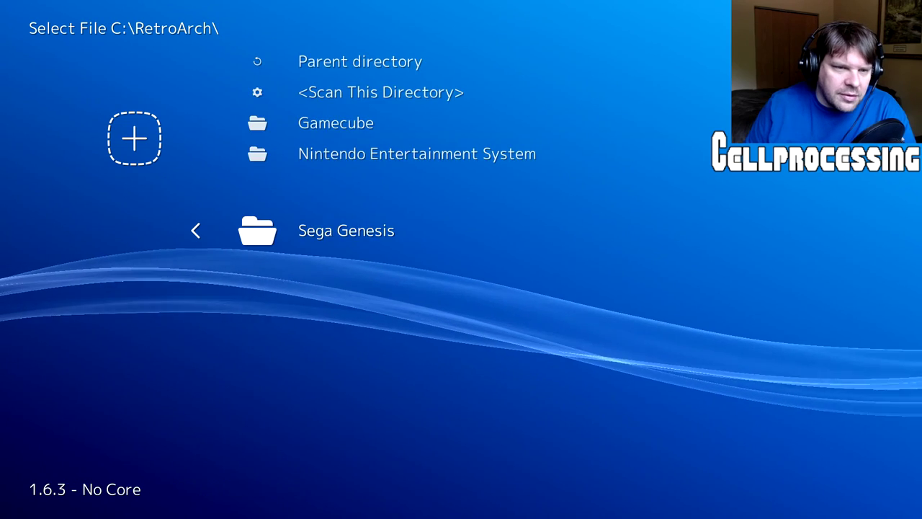
key("Up")
key("Up")
key("Up")
key("Up")
key("Return")
key("Down")
key("BackSpace")
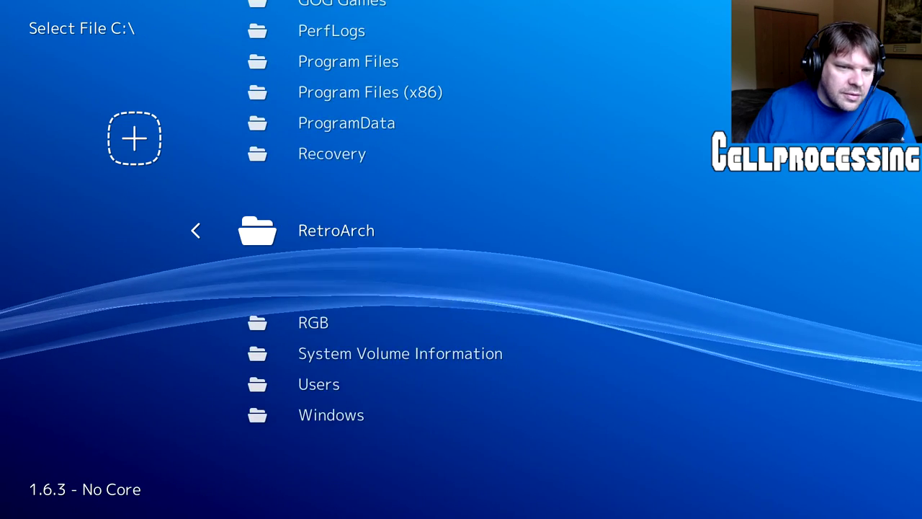
key("Down")
key("Up")
key("BackSpace")
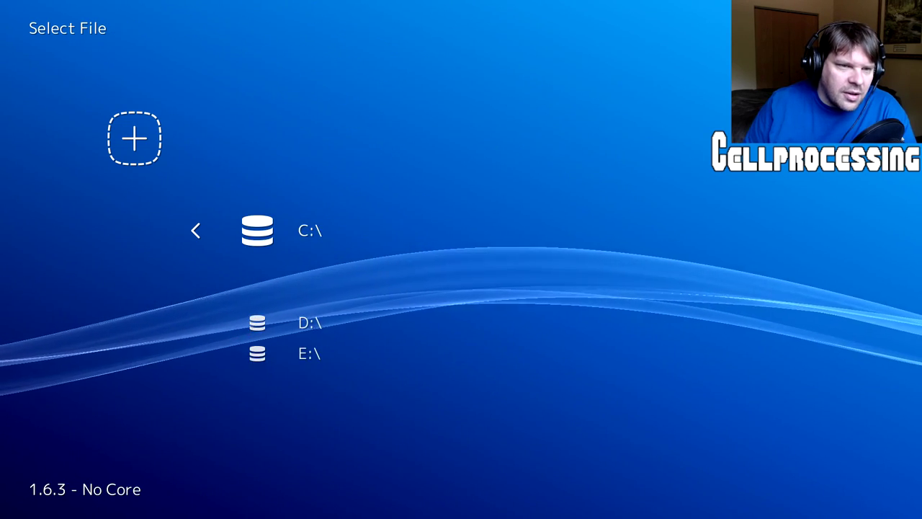
Step: Leave the directory scan and view the imported Nintendo Entertainment System and Sega - Mega Drive - Genesis game lists
key("BackSpace")
key("Right")
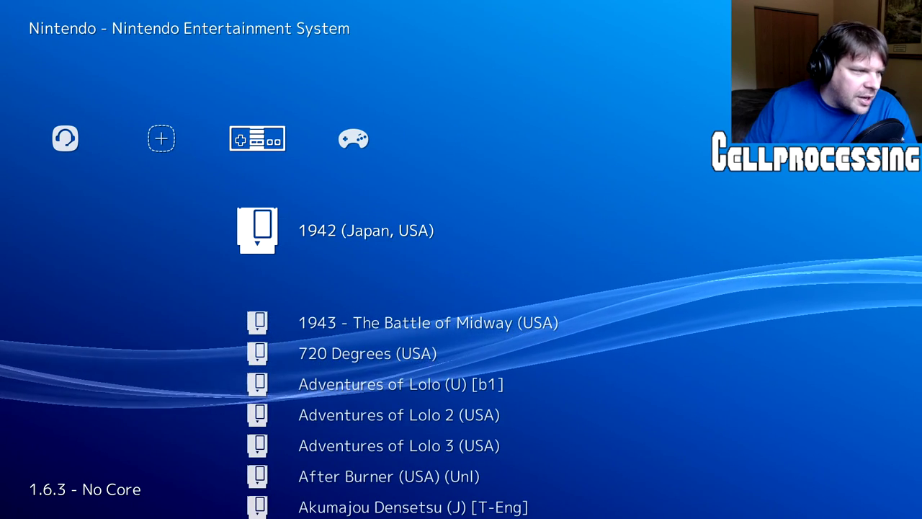
key("Right")
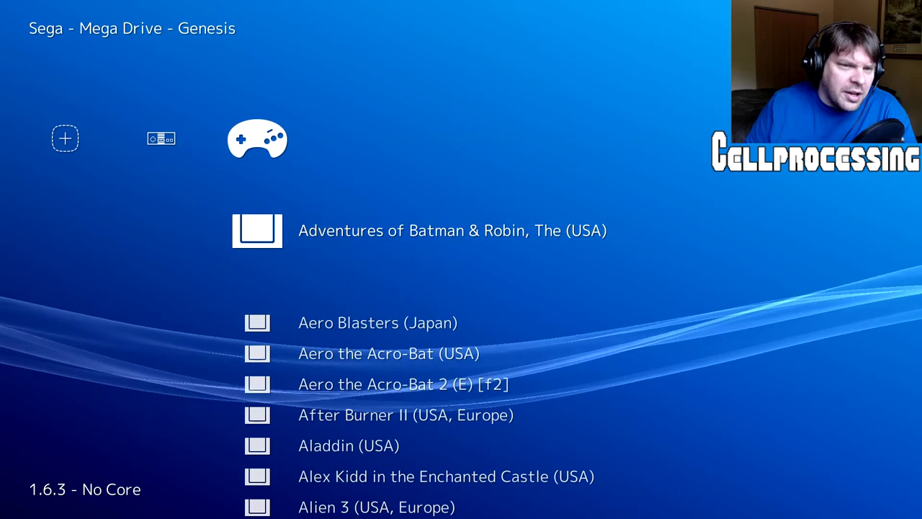
Step: Open 1942 (Japan, USA) in the Nintendo Entertainment System list and check which core its Run option offers
key("Left")
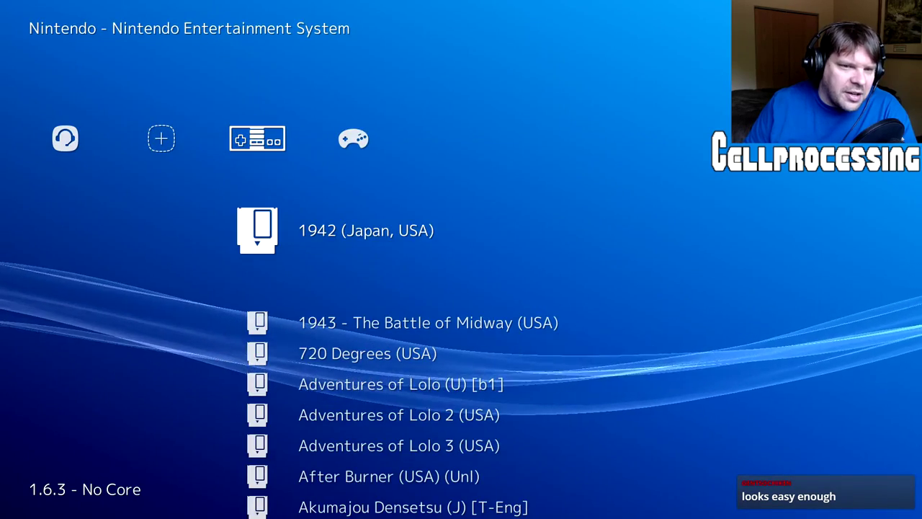
key("Down")
key("Down")
key("Up")
key("Up")
key("Down")
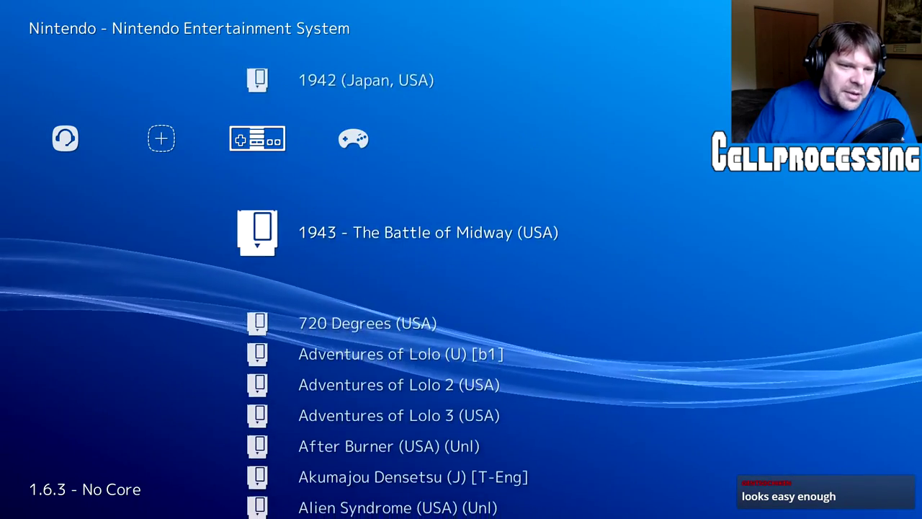
key("Up")
key("Return")
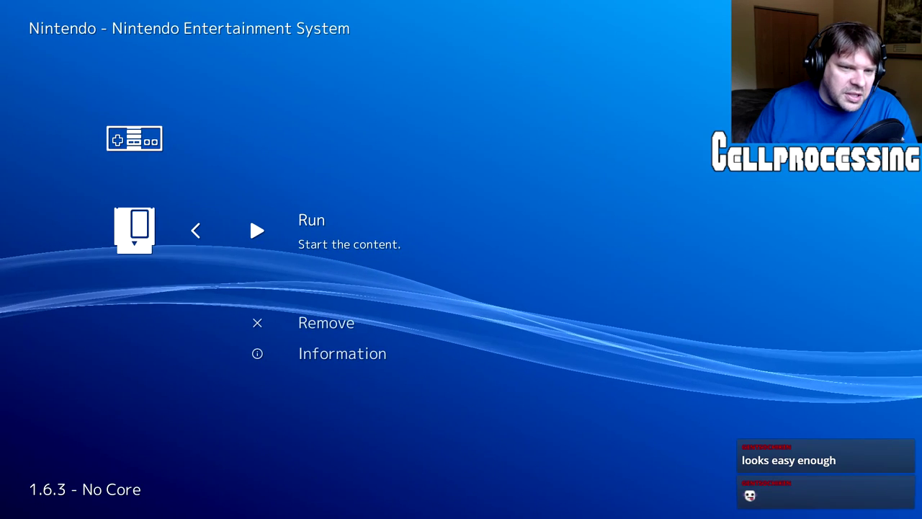
key("Return")
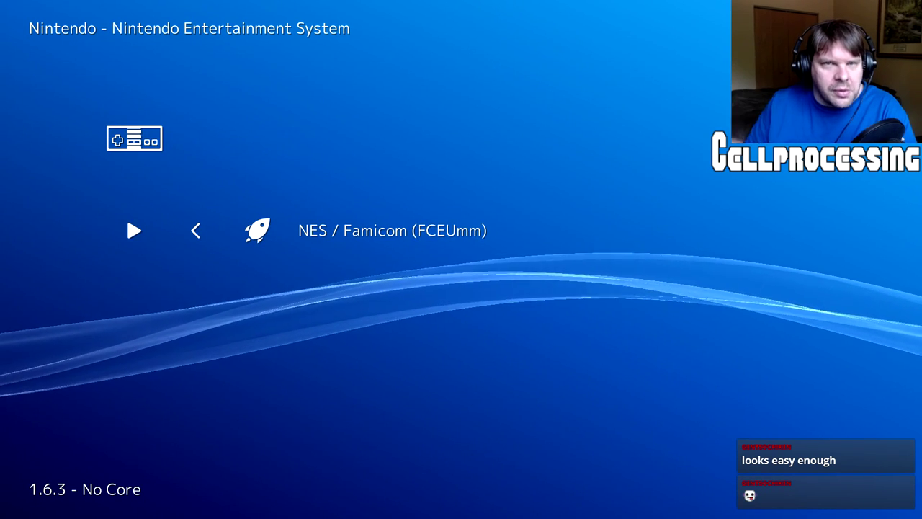
key("BackSpace")
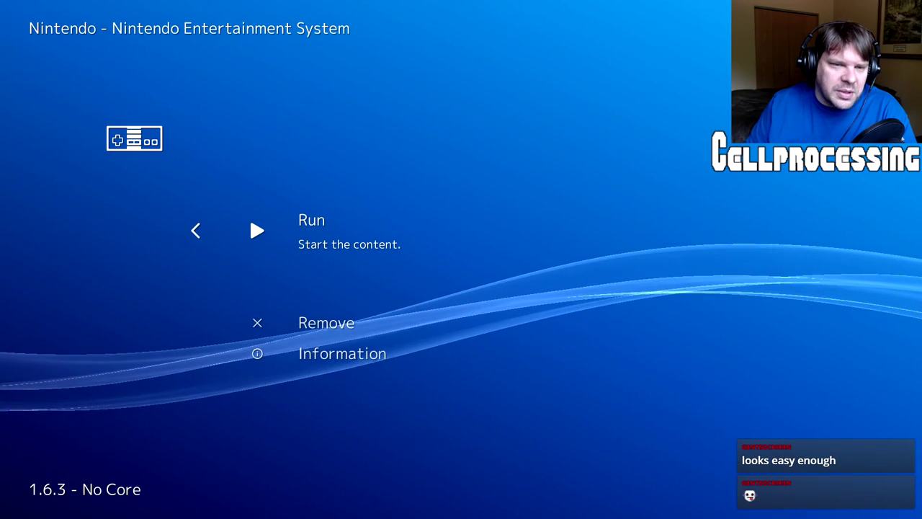
key("alt+Tab")
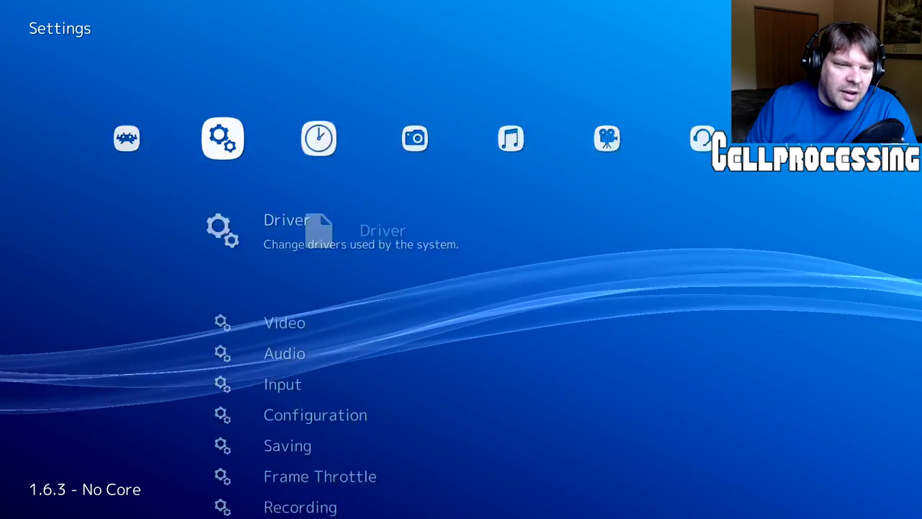
Step: Open the Input settings and review the options down to Input Hotkey Binds
key("Down")
key("Down")
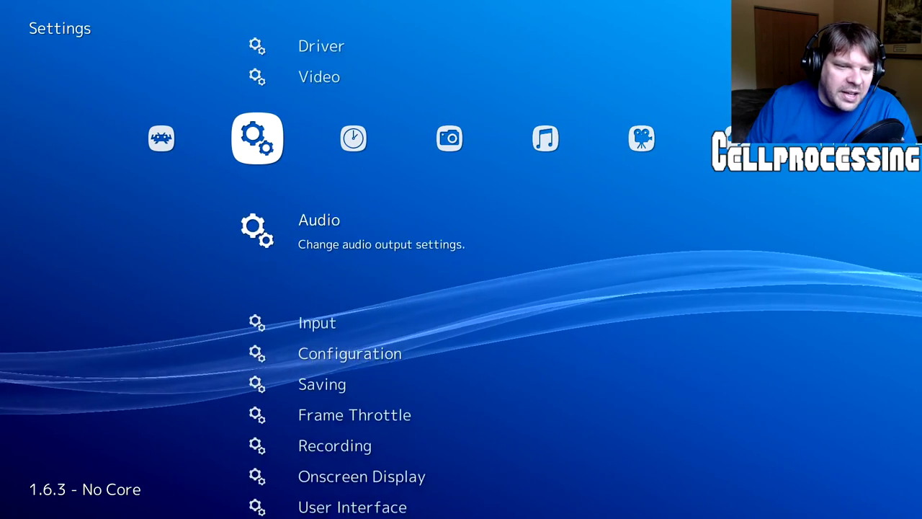
key("Down")
key("Return")
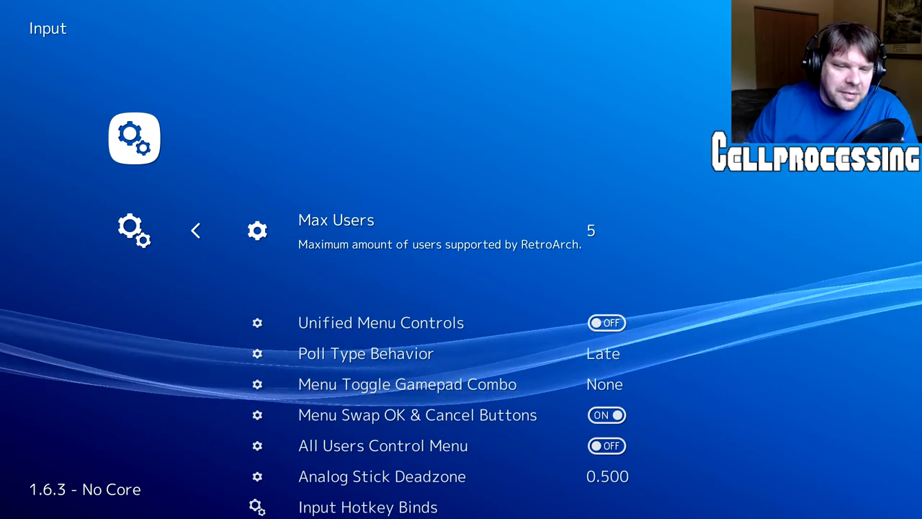
key("Down")
key("Down")
key("Down")
key("Down")
key("Down")
key("Down")
key("Down")
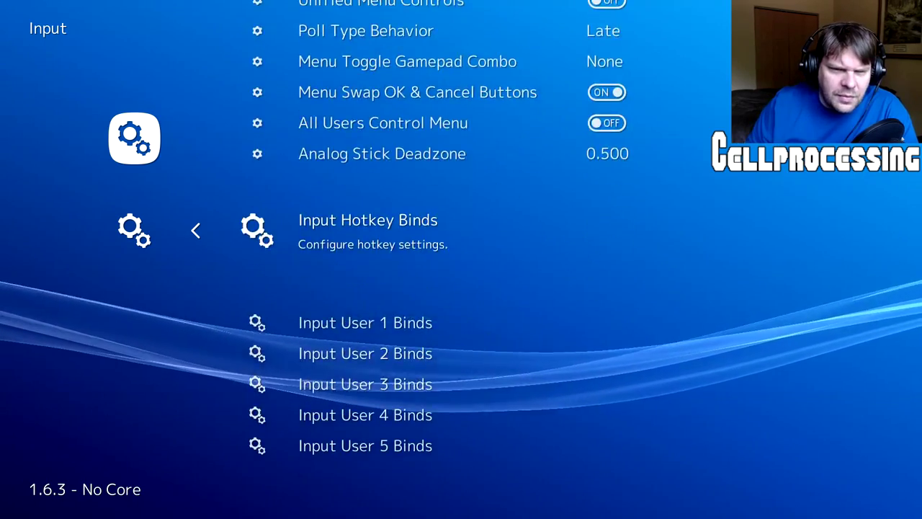
Step: Set the Menu Toggle Gamepad Combo to Start + Select
key("Up")
key("Up")
key("Up")
key("Up")
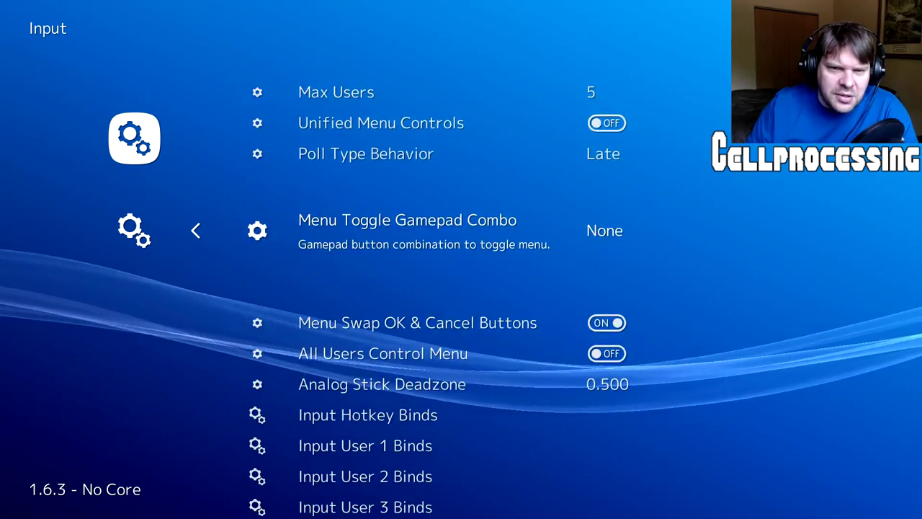
key("Right")
key("Right")
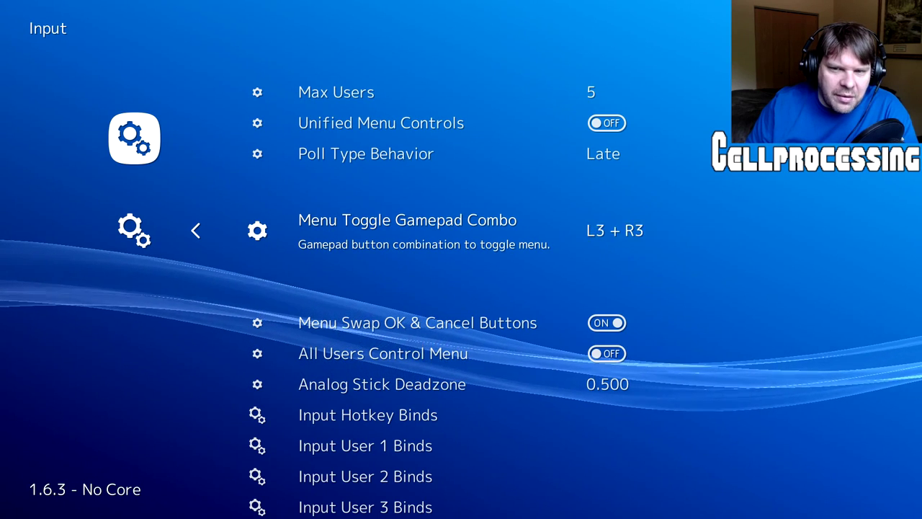
key("Right")
key("Right")
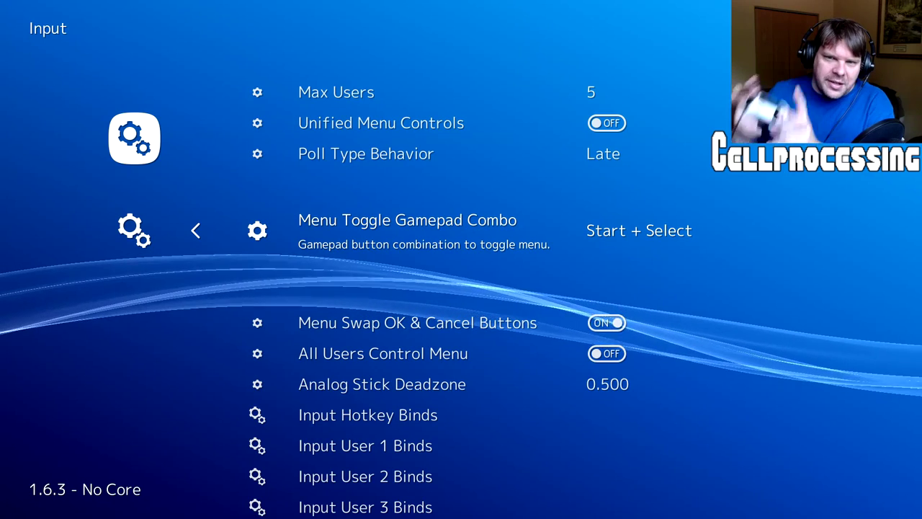
Step: Leave the Input settings and run 1942 from the History list
key("BackSpace")
key("Right")
key("Right")
key("Left")
key("Return")
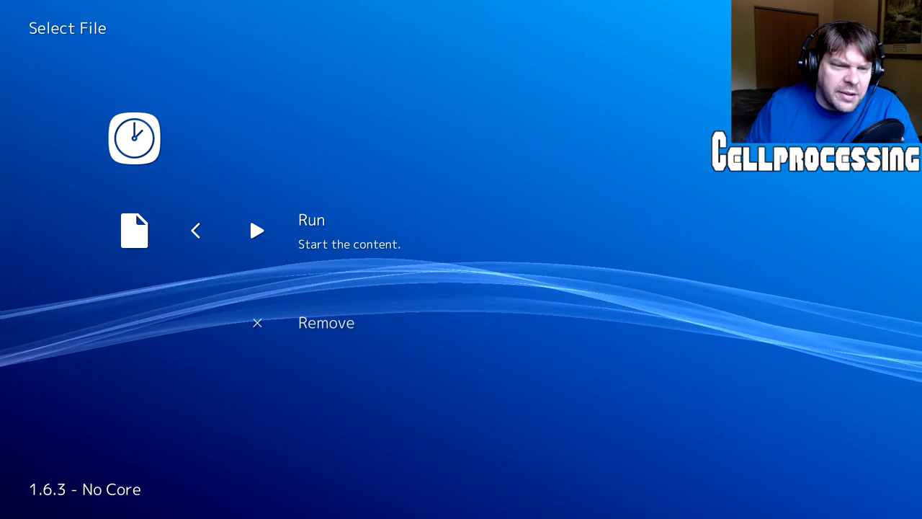
key("Return")
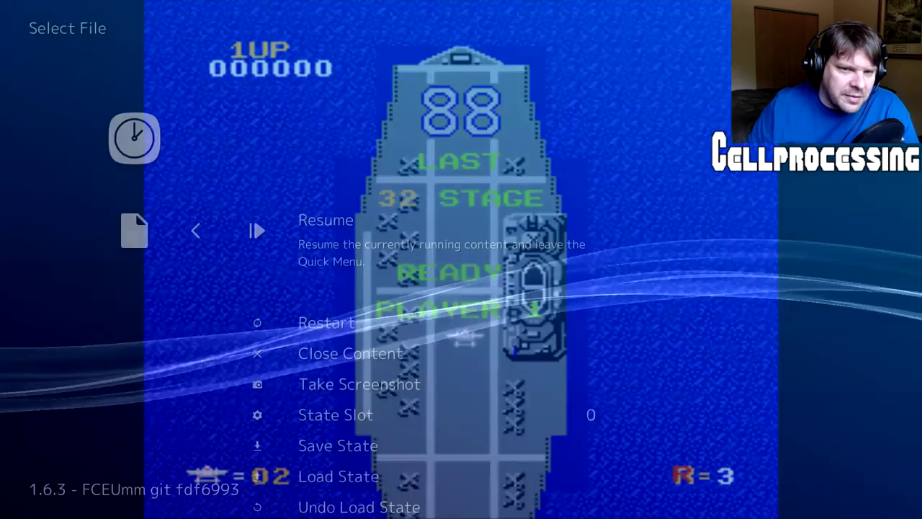
Step: Back out of the running game's Quick Menu and go to the Video category in Settings
key("BackSpace")
key("Left")
key("Left")
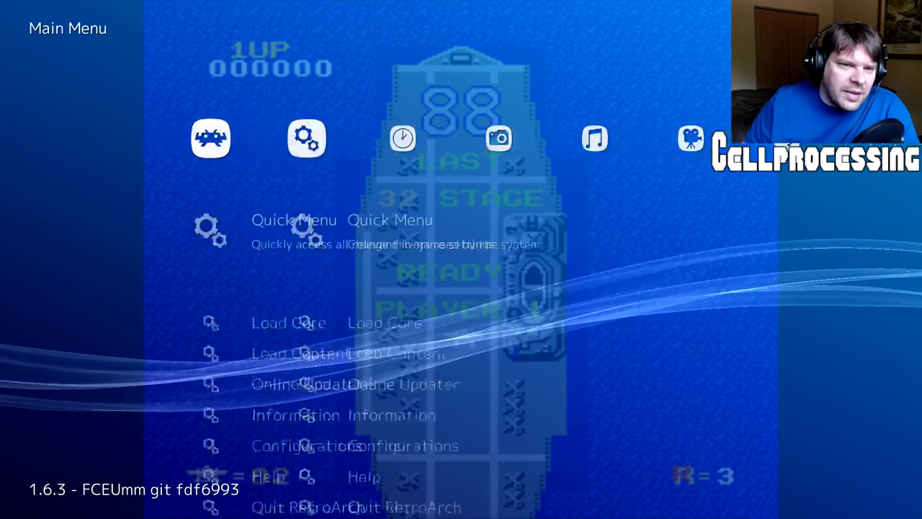
key("Right")
key("Left")
key("Right")
key("Down")
key("Down")
key("Down")
key("Down")
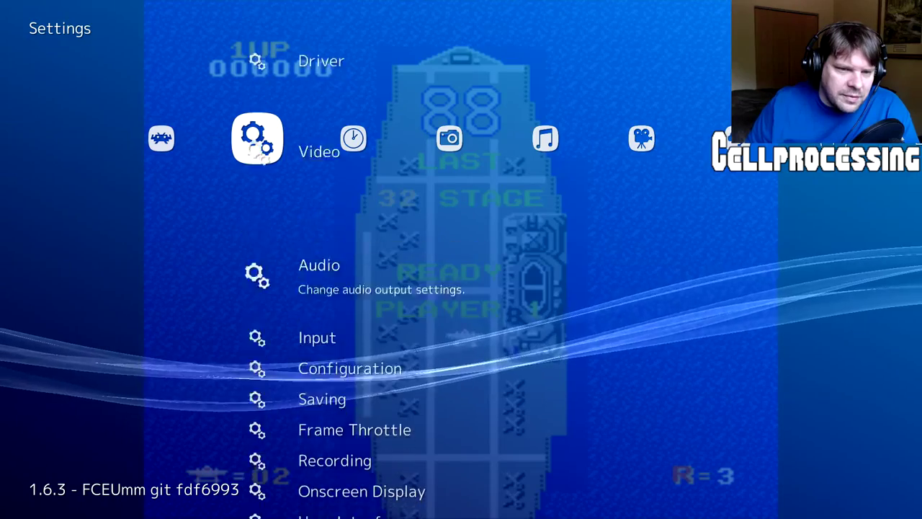
key("Up")
key("Up")
key("Up")
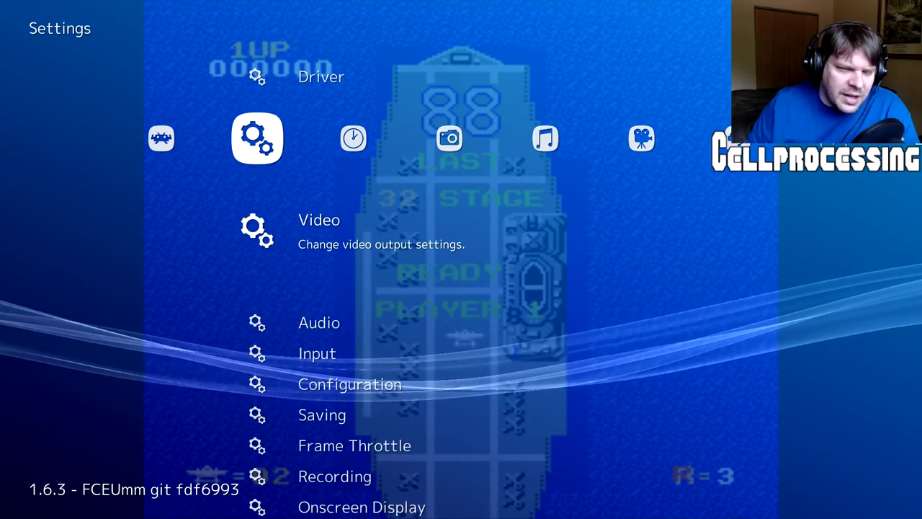
Step: Open the Video settings and examine the Crop Overscan, Bilinear Filtering and Video Filter options
key("Return")
key("Up")
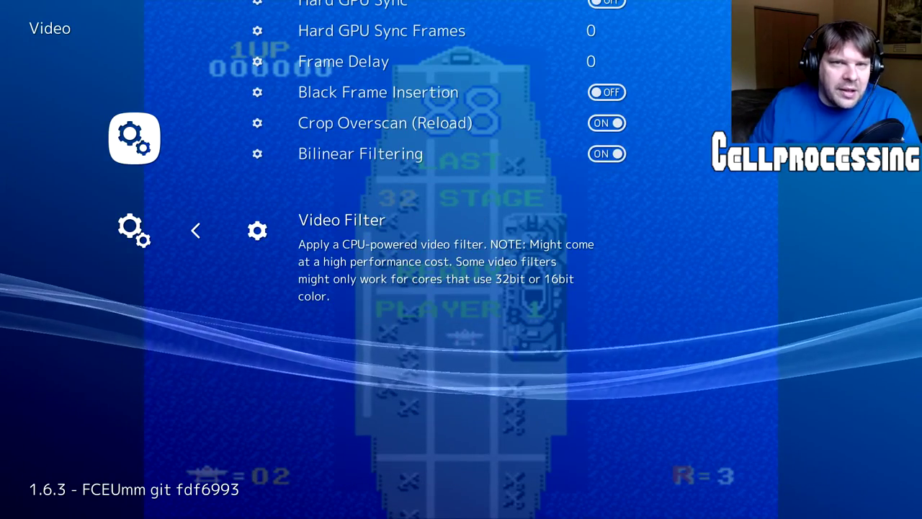
key("Up")
key("Up")
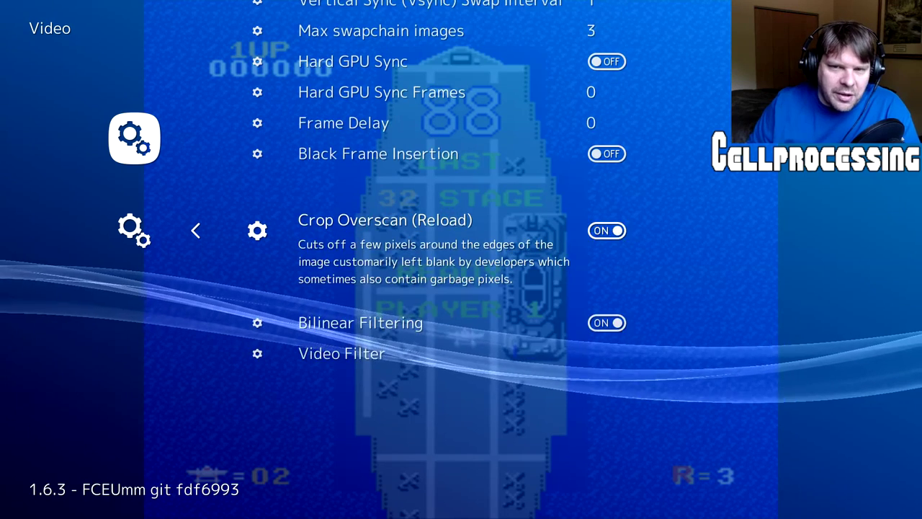
key("Down")
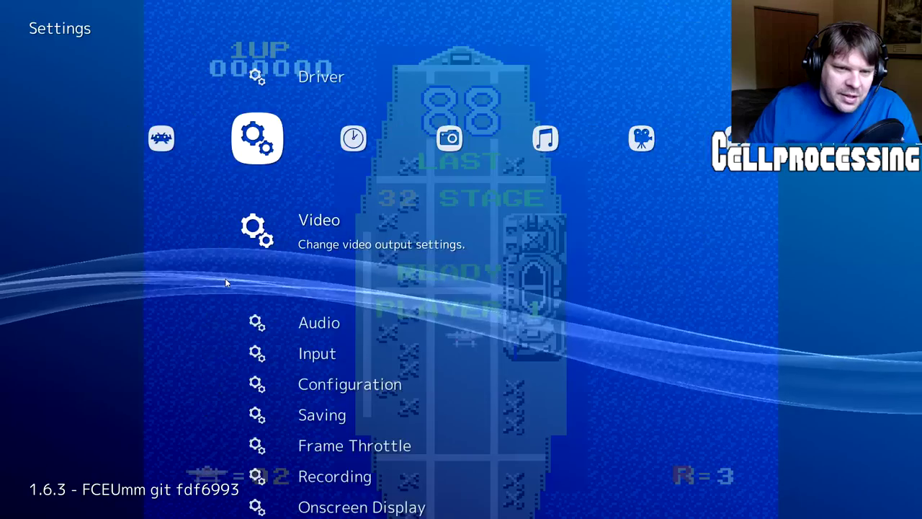
Step: Resume 1942 from the History list and bring up the in-game Quick Menu again
key("Right")
key("Return")
key("Return")
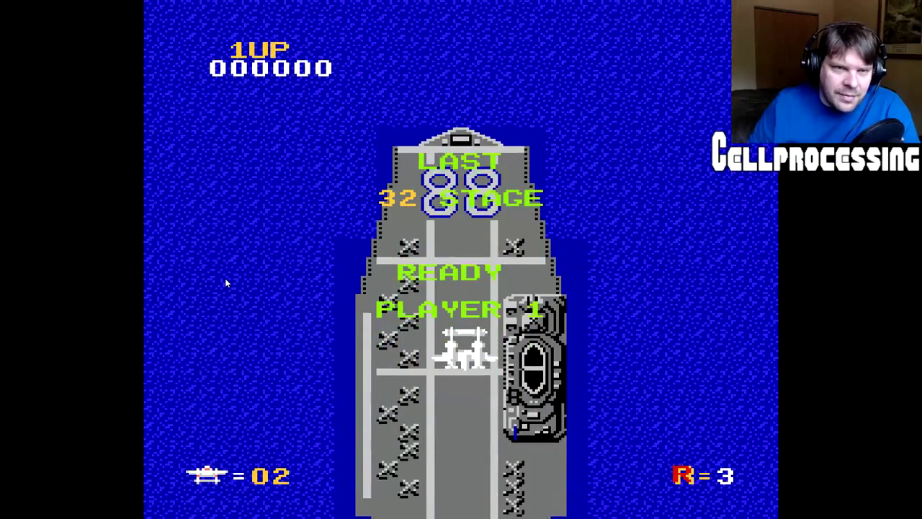
key("F1")
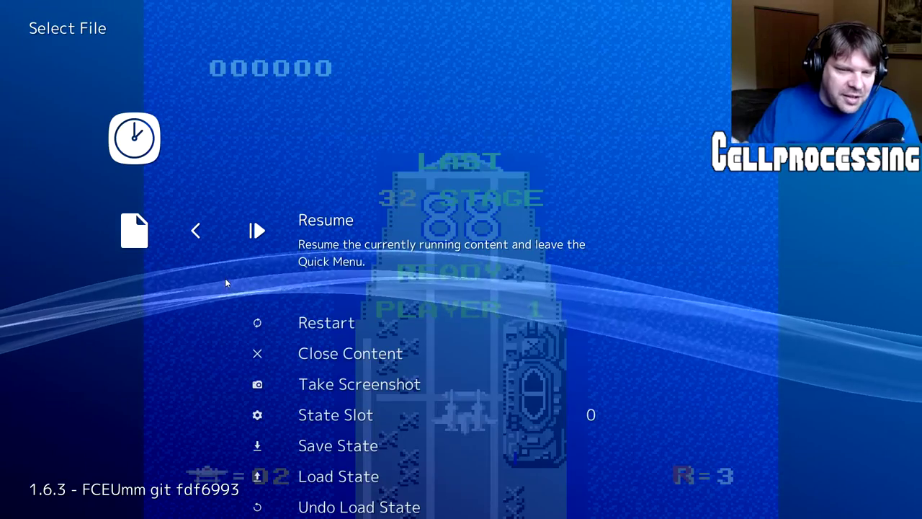
Step: Look through the Quick Menu options, including save states, Controls, Cheats, Shaders and the override entries
key("Down")
key("Down")
key("Down")
key("Down")
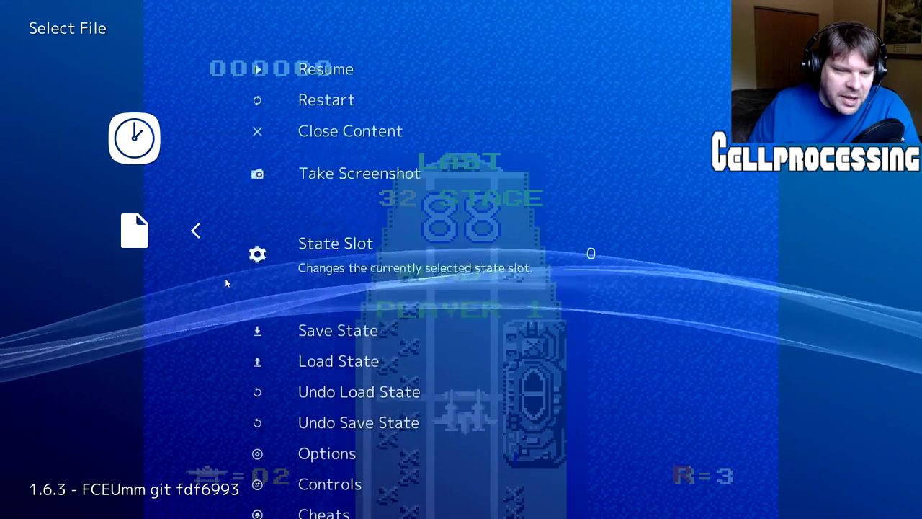
key("Down")
key("Down")
key("Down")
key("Down")
key("Down")
key("Down")
key("Down")
key("Down")
key("Down")
key("Up")
key("Up")
key("Up")
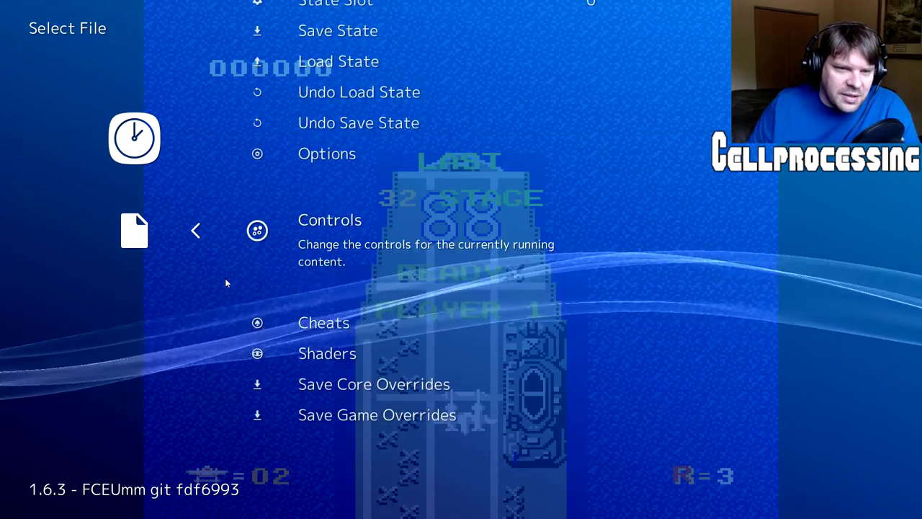
key("Up")
key("Down")
key("Down")
key("Down")
key("Down")
key("Up")
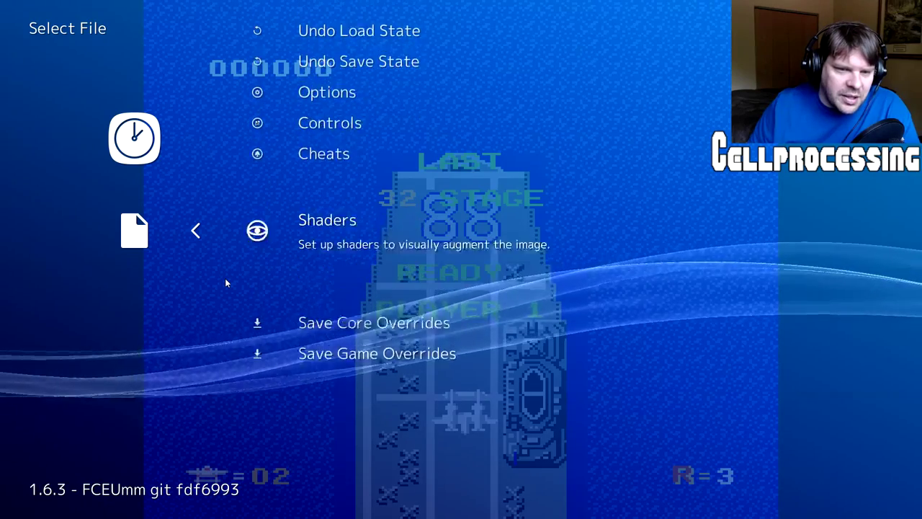
Step: Go back past the save state options in the Quick Menu and close the running content
key("Up")
key("Up")
key("Up")
key("Up")
key("Up")
key("Up")
key("Up")
key("Up")
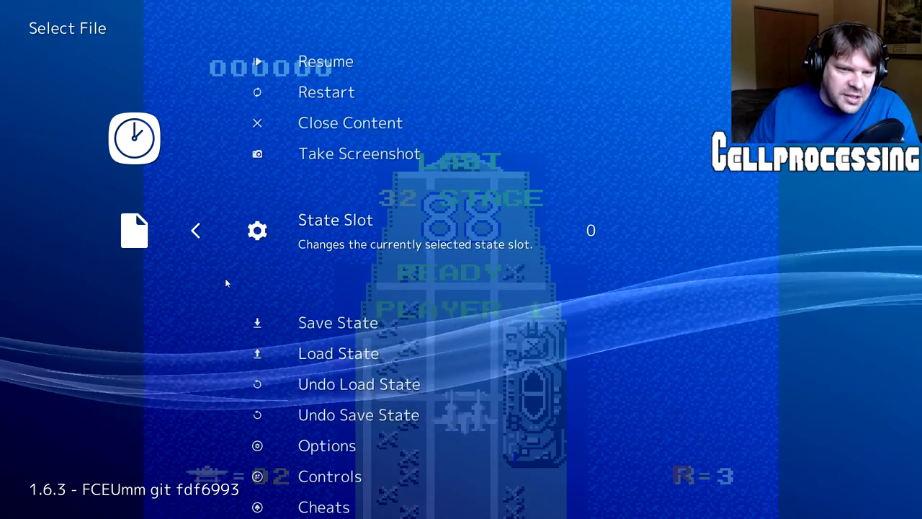
key("Down")
key("Up")
key("Up")
key("Up")
key("Up")
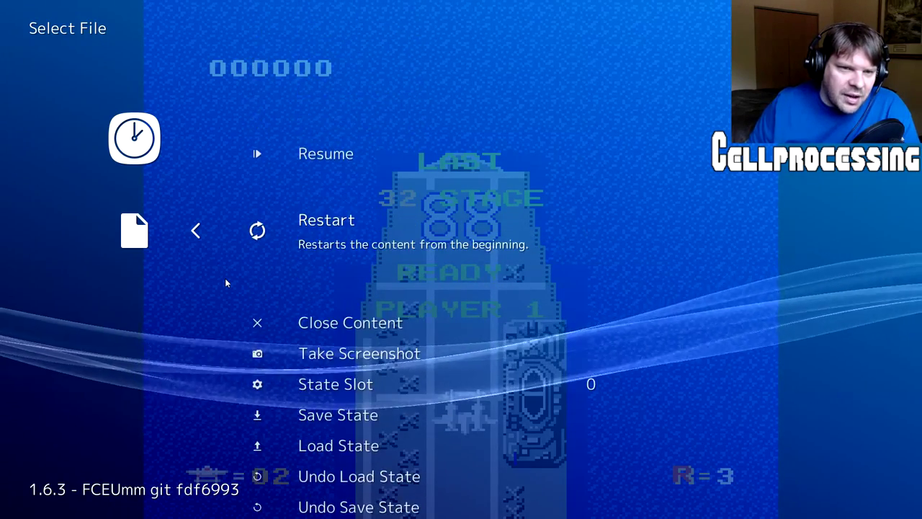
key("Down")
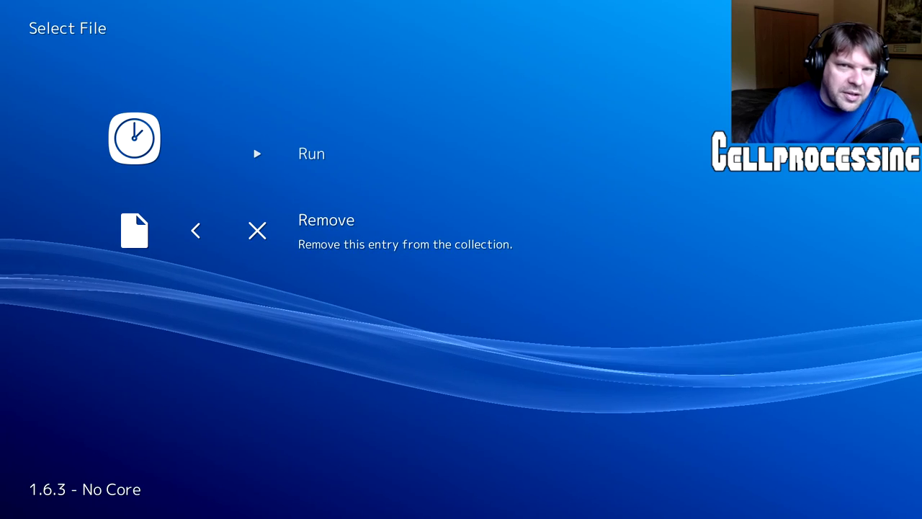
Step: Leave the 1942 history entry, look across the menu categories and return to the Main Menu
key("BackSpace")
key("Right")
key("Right")
key("Right")
key("Left")
key("Left")
key("Left")
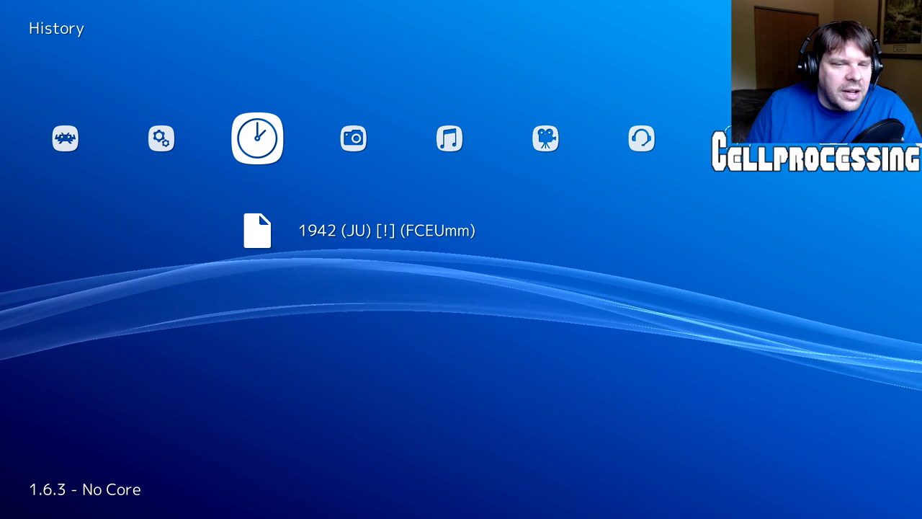
key("Right")
key("Left")
key("Left")
key("Left")
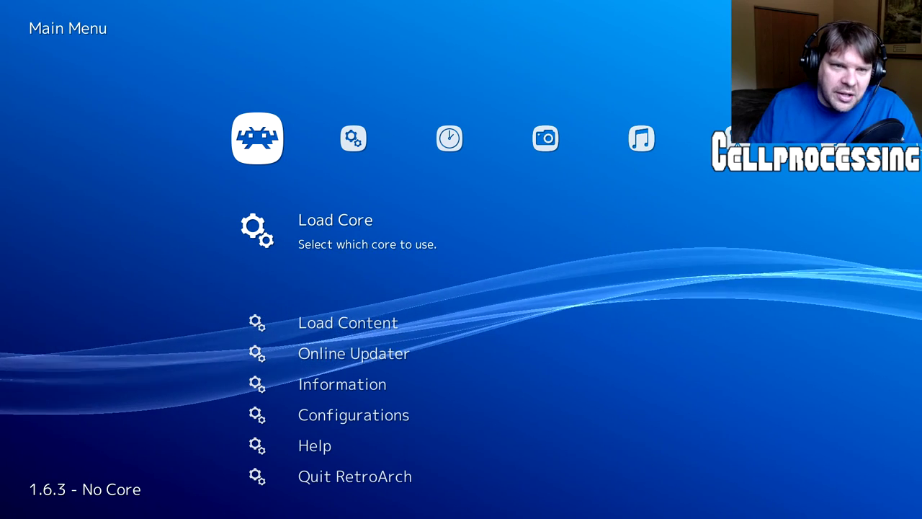
key("Down")
key("Up")
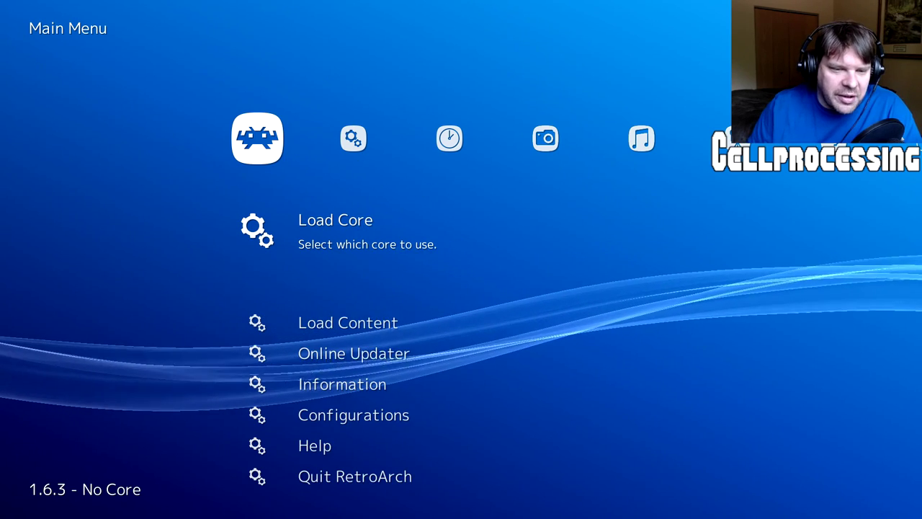
Step: Open the Online Updater and look through its entries, from Thumbnails Updater to the databases and shaders updates
key("Right")
key("Left")
key("Down")
key("Down")
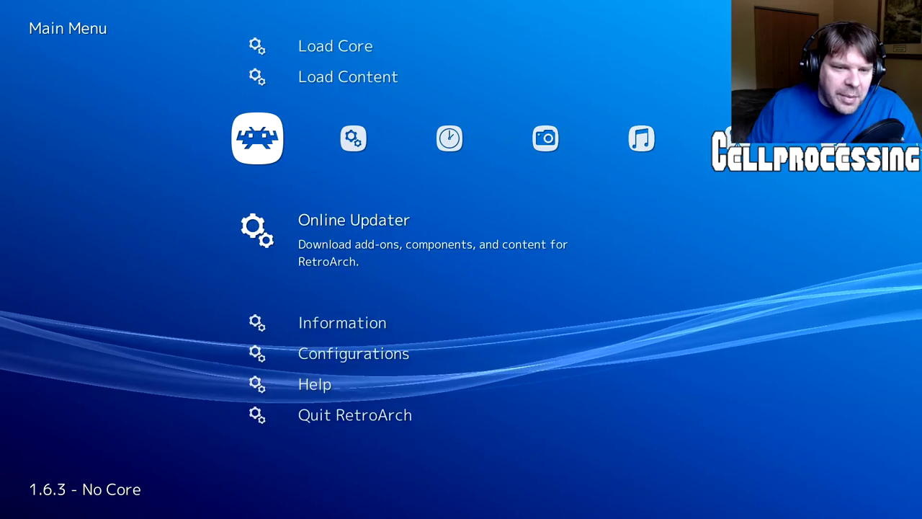
key("Return")
key("Down")
key("Down")
key("Down")
key("Down")
key("Down")
key("Down")
key("Down")
key("Down")
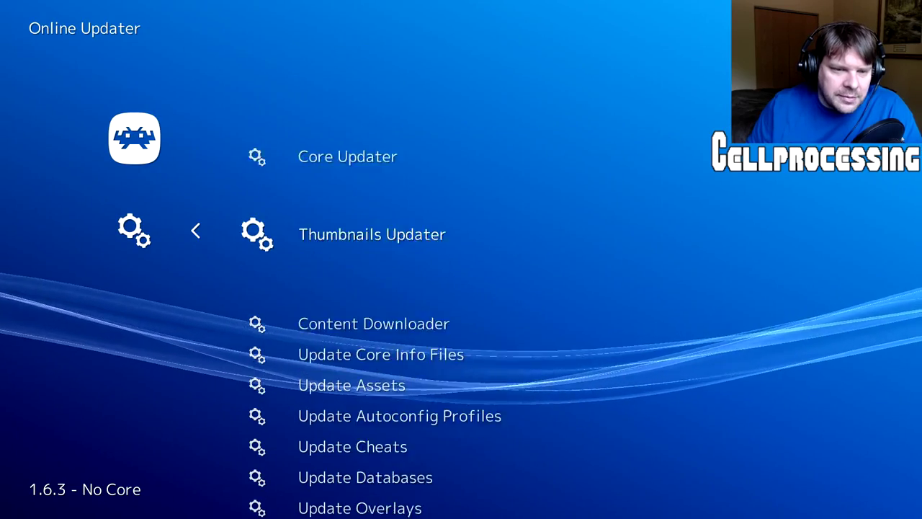
key("Down")
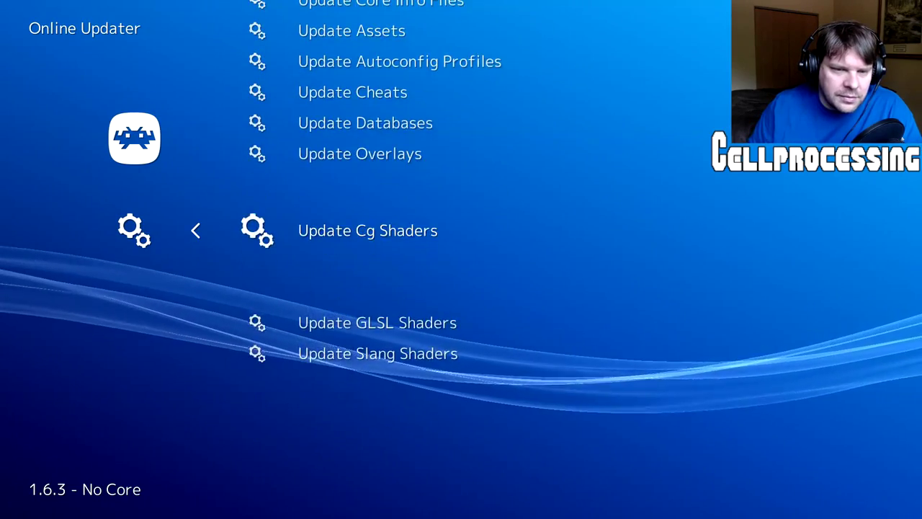
key("Down")
key("Up")
key("Up")
key("Up")
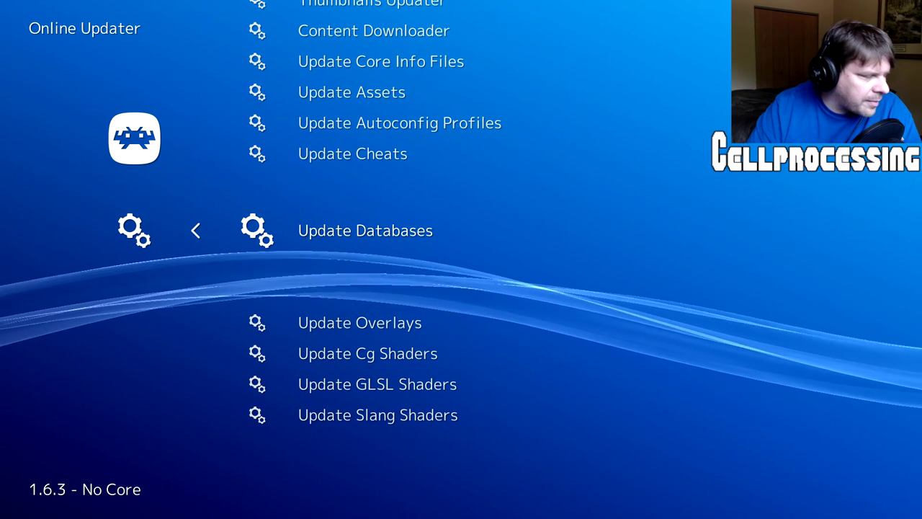
Step: Go back up the Online Updater entries and open the Thumbnails Updater
key("Up")
key("Up")
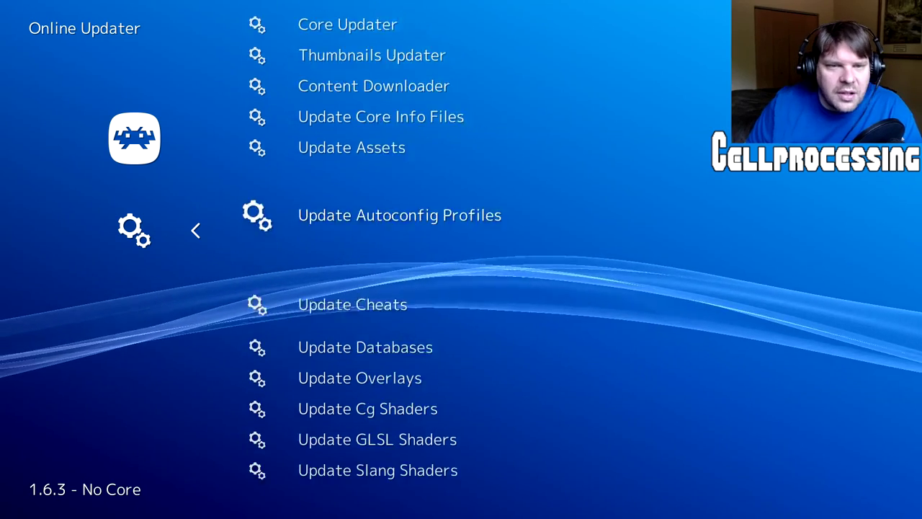
key("Down")
key("Up")
key("Up")
key("Up")
key("Up")
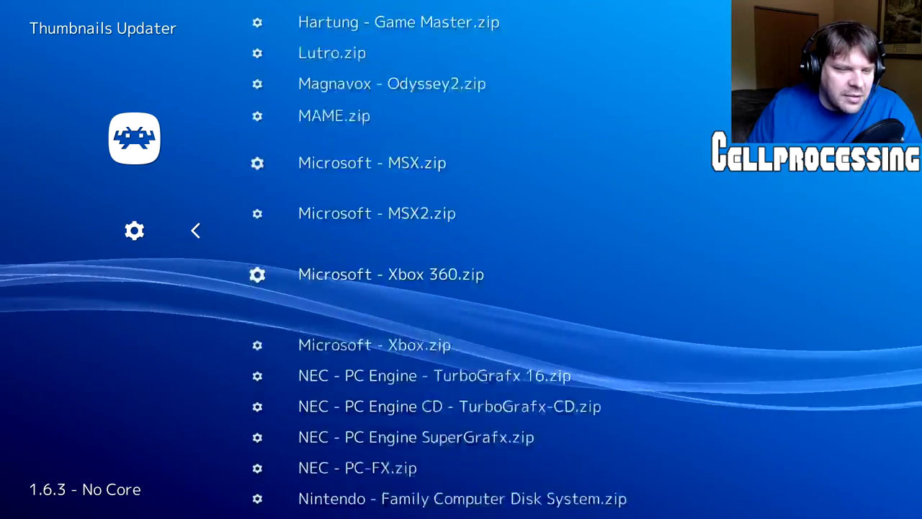
Step: Find "Sega - Mega Drive - Genesis.zip" in the Thumbnails Updater and download that thumbnail pack
key("Down")
key("Down")
key("Down")
key("Down")
key("Down")
key("Down")
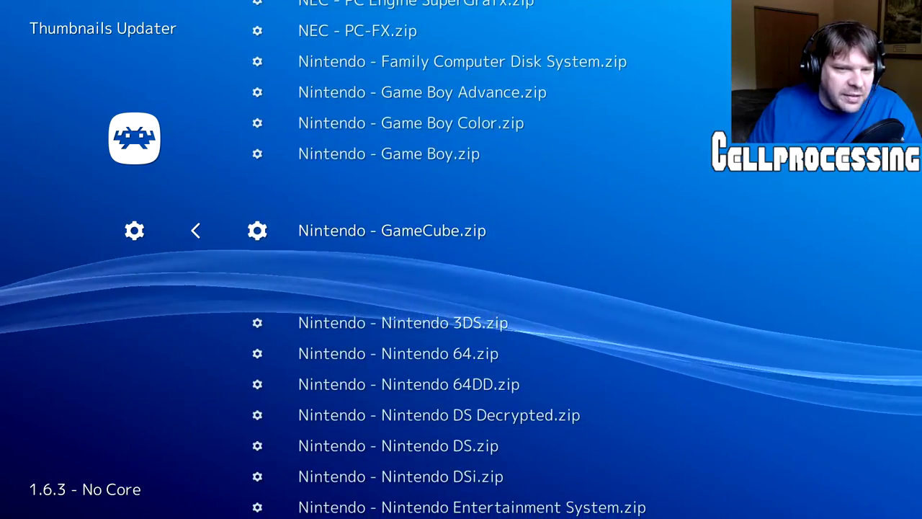
key("Down")
key("Down")
key("Down")
key("Down")
key("Down")
key("Down")
key("Down")
key("Down")
key("Down")
key("Down")
key("Down")
key("Down")
key("Down")
key("Down")
key("Down")
key("Down")
key("Down")
key("Down")
key("Down")
key("Down")
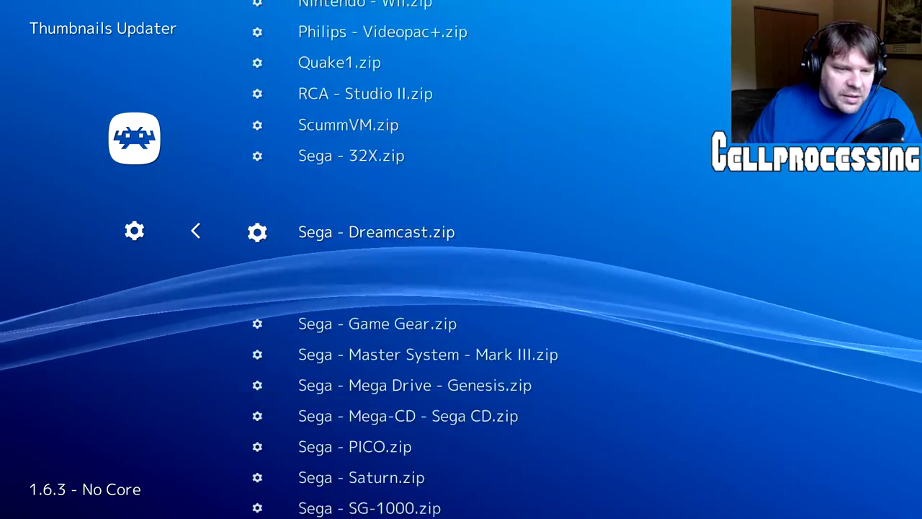
key("Down")
key("Down")
key("Down")
key("Up")
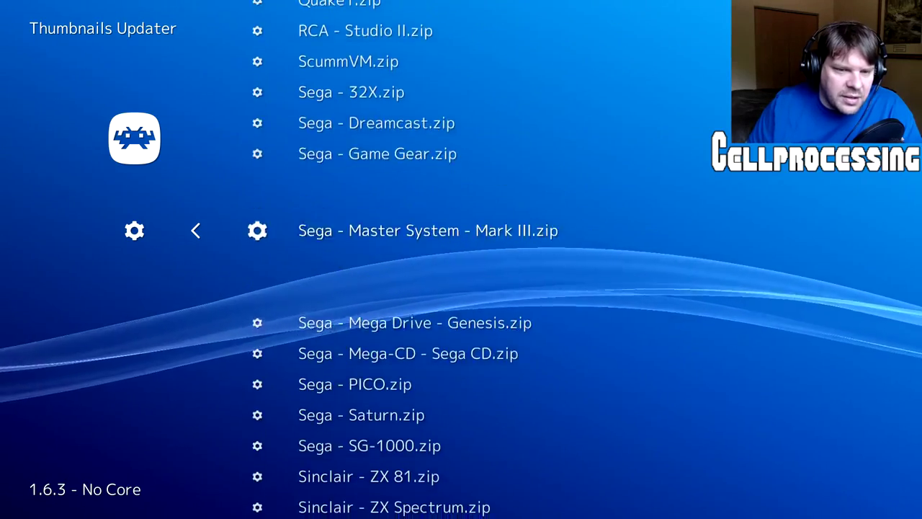
key("Down")
key("Down")
key("Down")
key("Down")
key("Down")
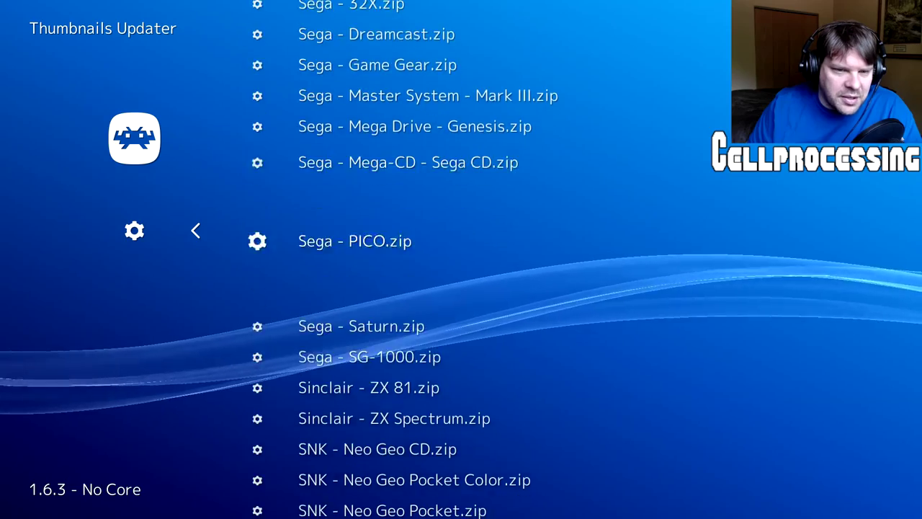
key("Down")
key("Down")
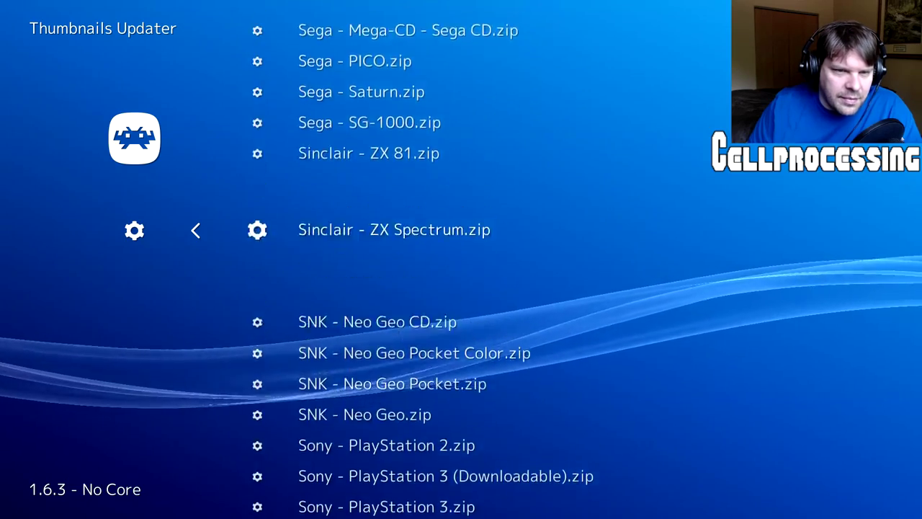
key("Up")
key("Up")
key("Up")
key("Up")
key("Up")
key("Up")
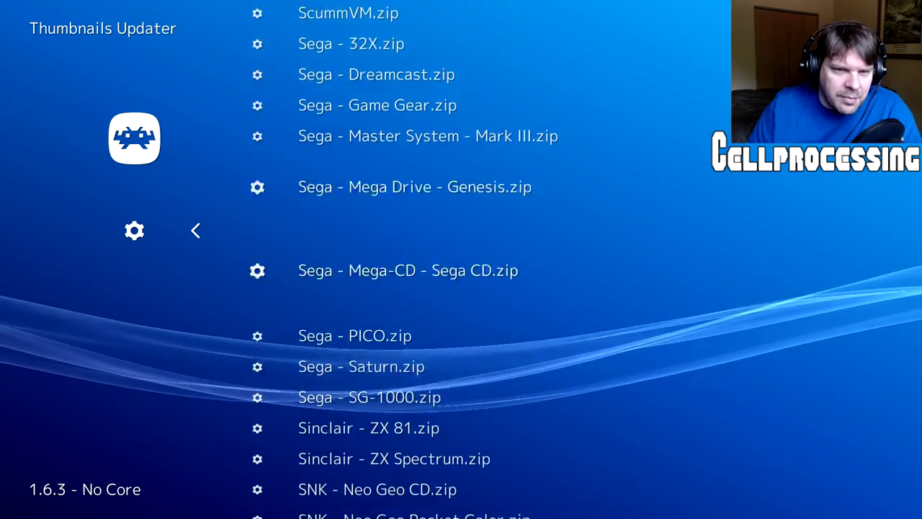
key("Return")
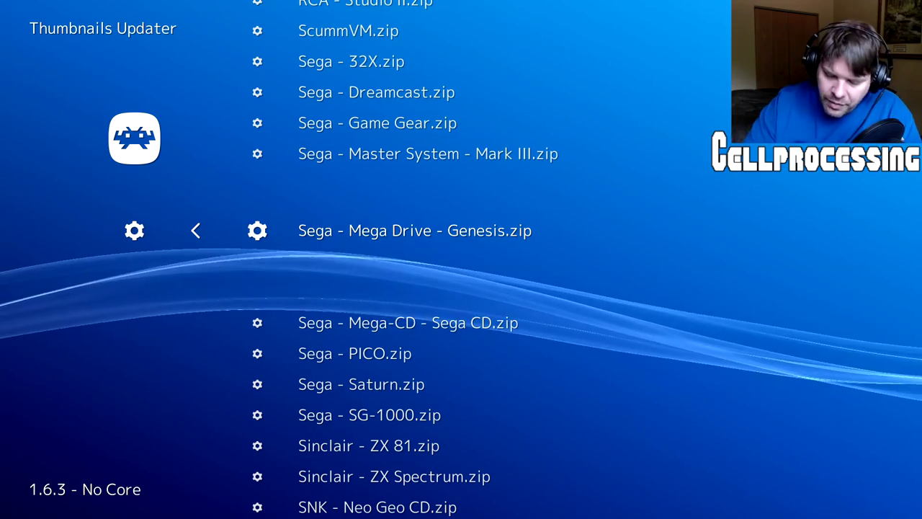
Step: Leave the Thumbnails Updater and go to the Sega - Mega Drive - Genesis playlist
key("BackSpace")
key("BackSpace")
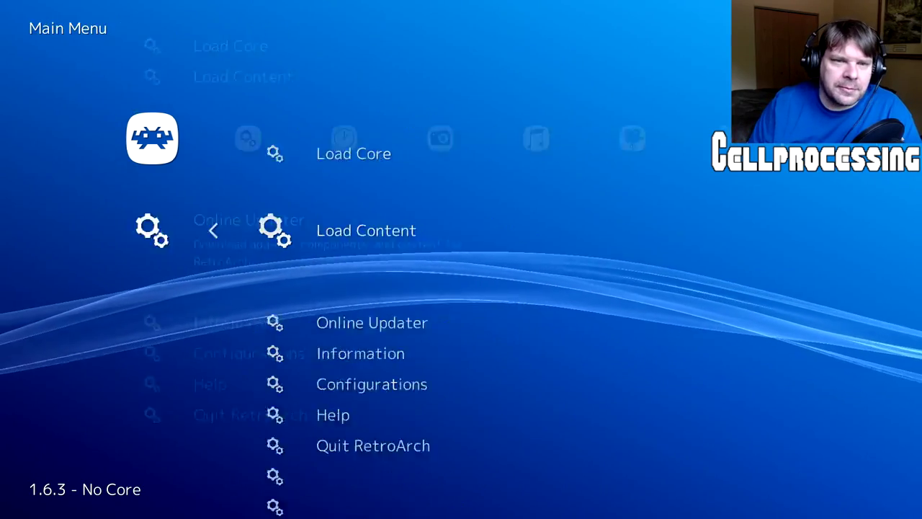
key("Right")
key("Right")
key("Right")
key("Right")
key("Right")
key("Right")
key("Right")
key("Right")
key("Right")
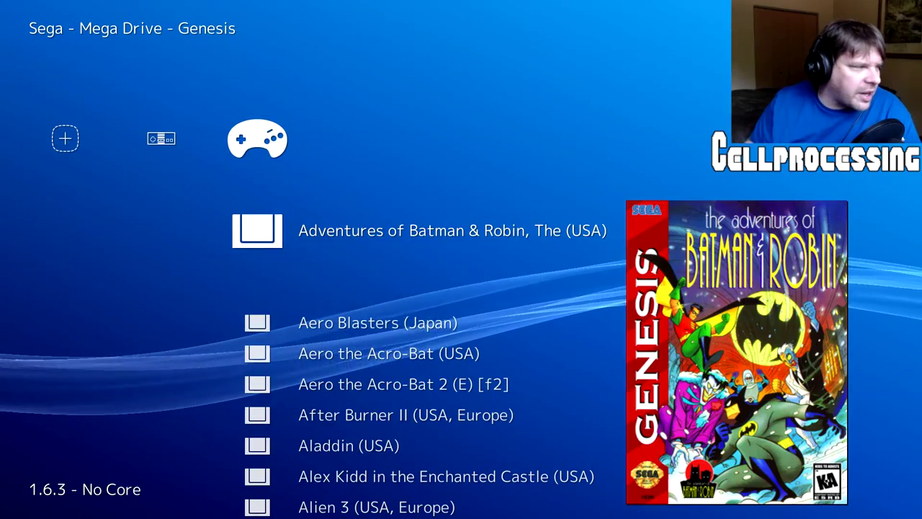
Step: Look through the box art of the Genesis games from Adventures of Batman & Robin to Columns III, and leave the playlist
key("Down")
key("Down")
key("Down")
key("Down")
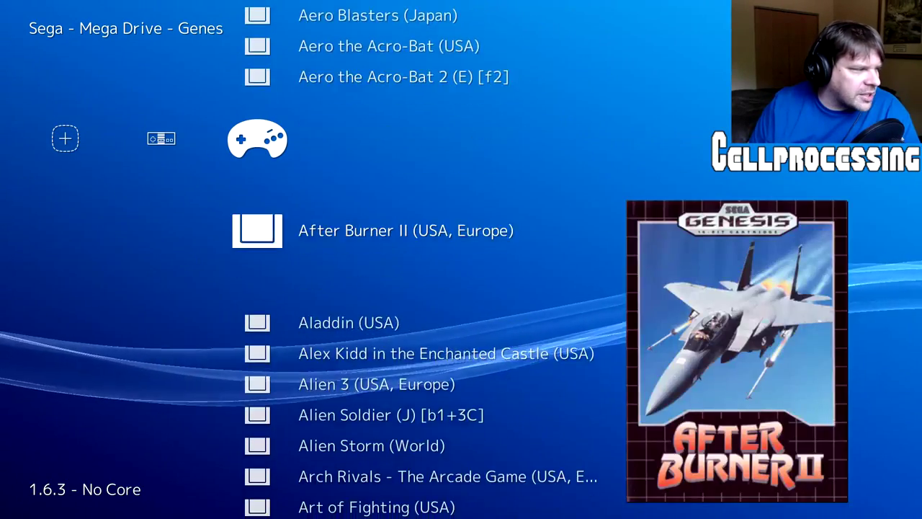
key("Down")
key("Down")
key("Down")
key("Down")
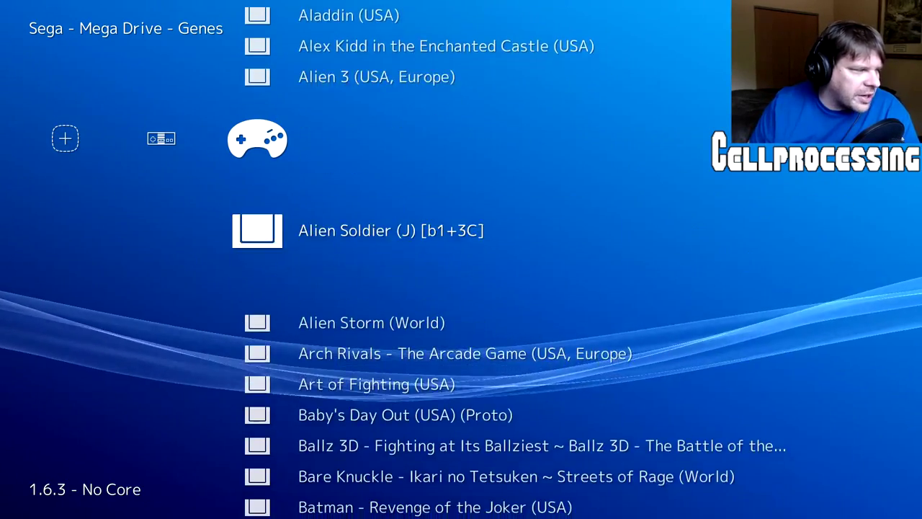
key("Up")
key("Down")
key("Down")
key("Down")
key("Down")
key("Down")
key("Down")
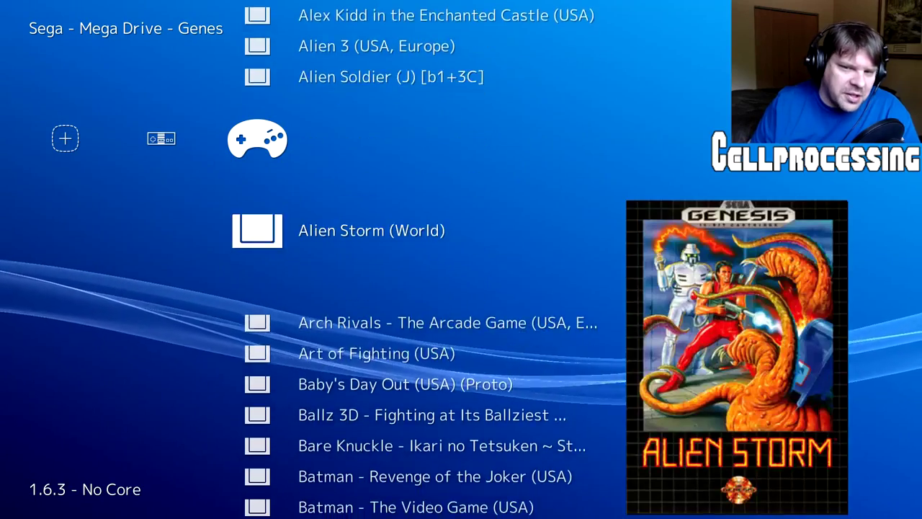
key("Down")
key("Down")
key("Down")
key("Down")
key("Down")
key("Down")
key("Down")
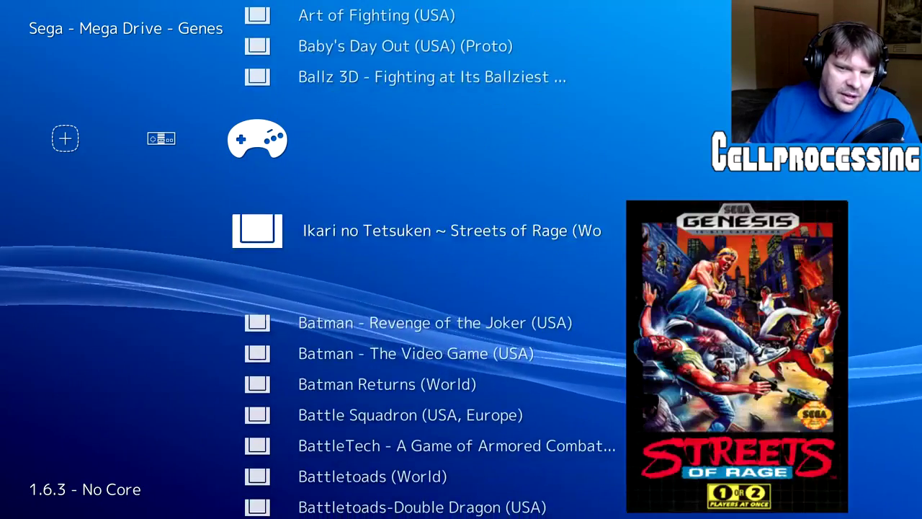
key("Down")
key("Down")
key("Down")
key("Down")
key("Down")
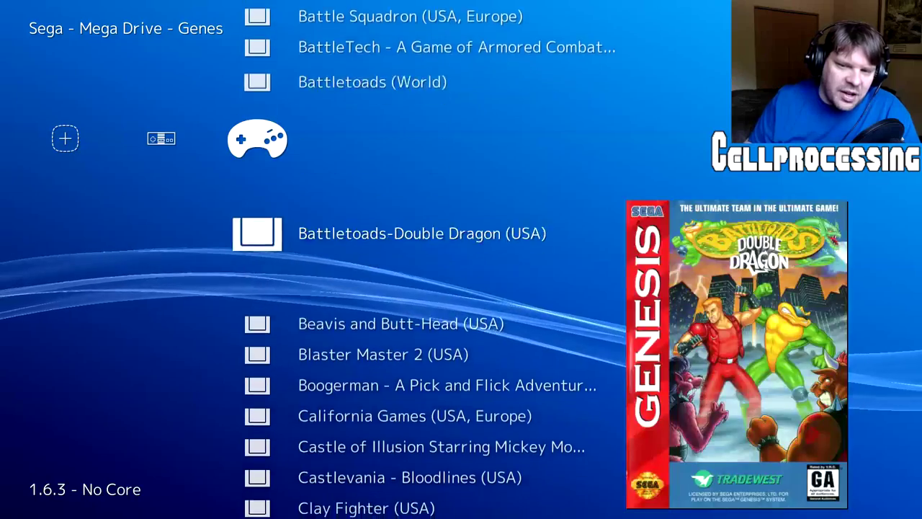
key("Up")
key("Up")
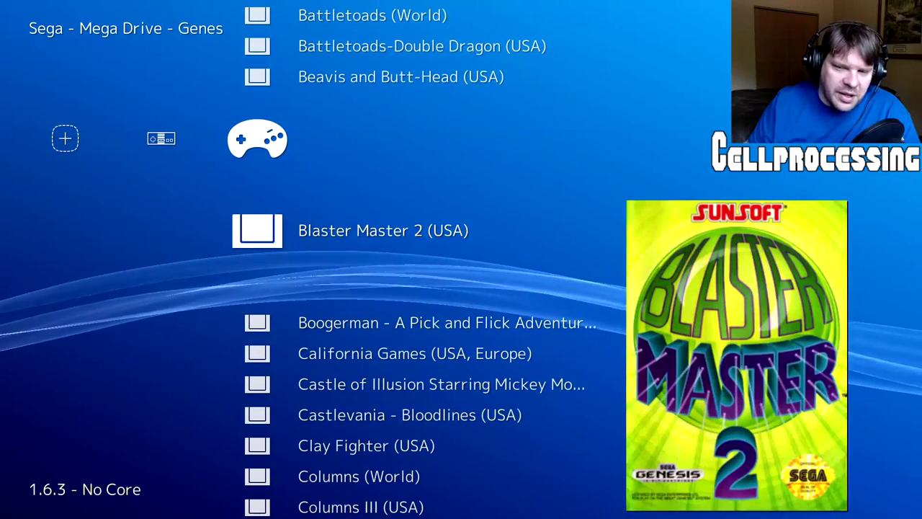
key("Down")
key("Down")
key("Down")
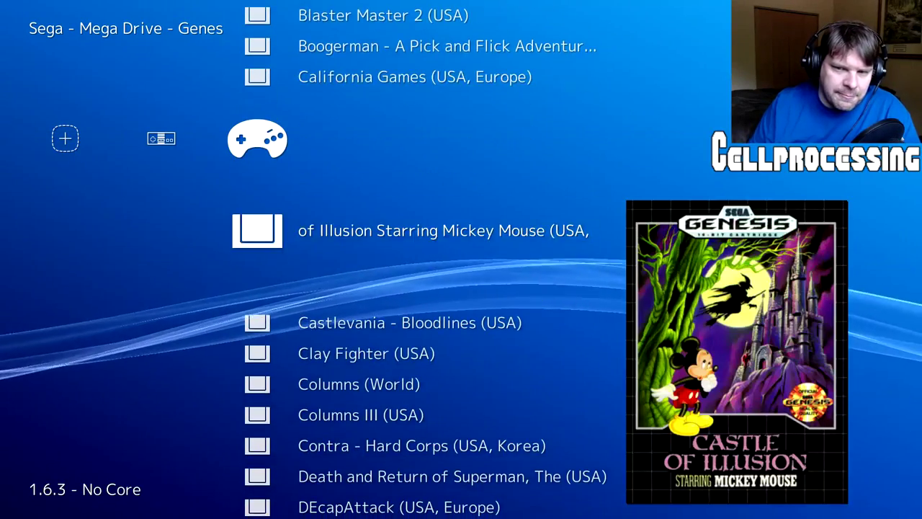
key("Down")
key("Down")
key("Down")
key("Down")
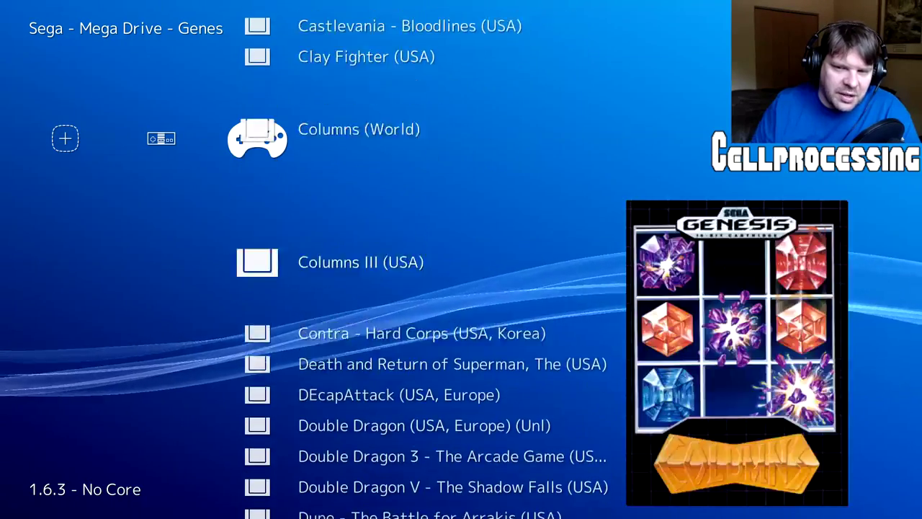
key("Up")
key("Up")
key("Up")
key("Up")
key("Up")
key("Left")
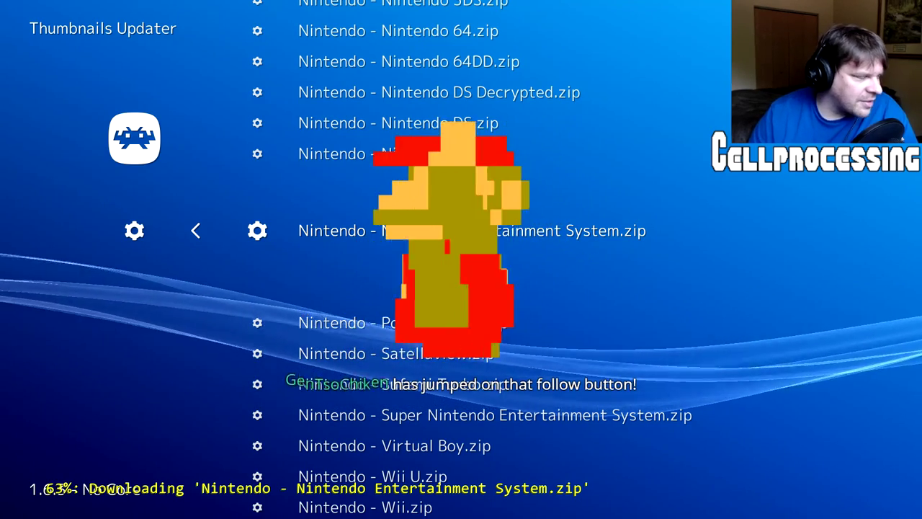
Step: Leave the Thumbnails Updater and go to the Nintendo Entertainment System playlist
key("BackSpace")
key("Right")
key("Right")
key("Right")
key("Right")
key("Right")
key("Right")
key("Right")
key("Right")
key("Right")
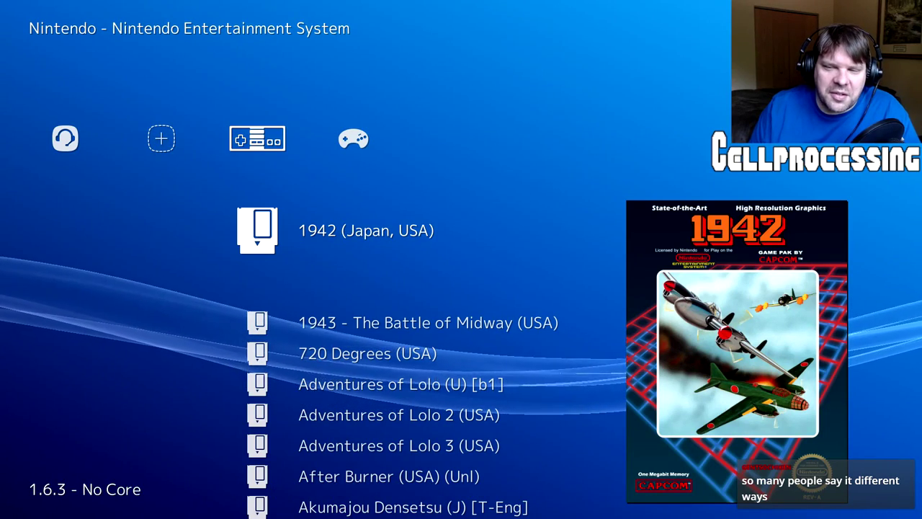
Step: Look through the box art of the NES games from 1942 to Bonk's Adventure and go back to Bomberman
key("Down")
key("Down")
key("Down")
key("Down")
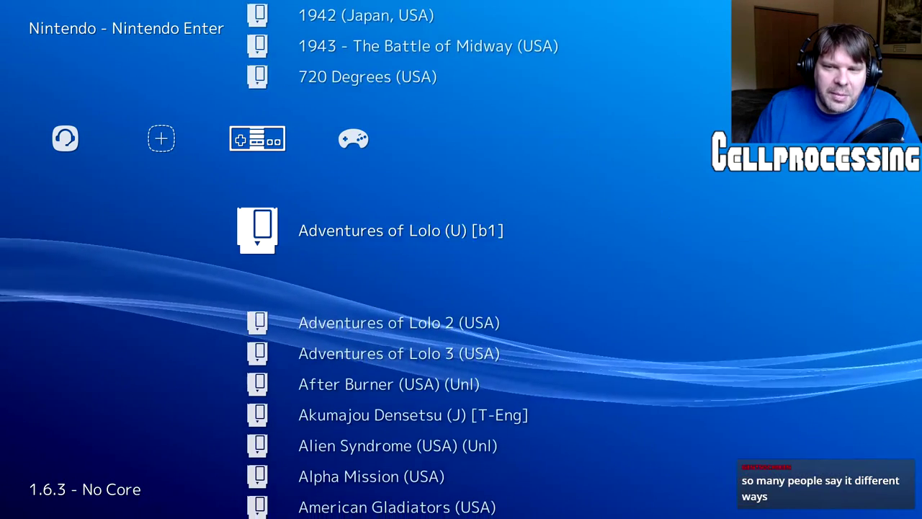
key("Down")
key("Down")
key("Down")
key("Down")
key("Down")
key("Down")
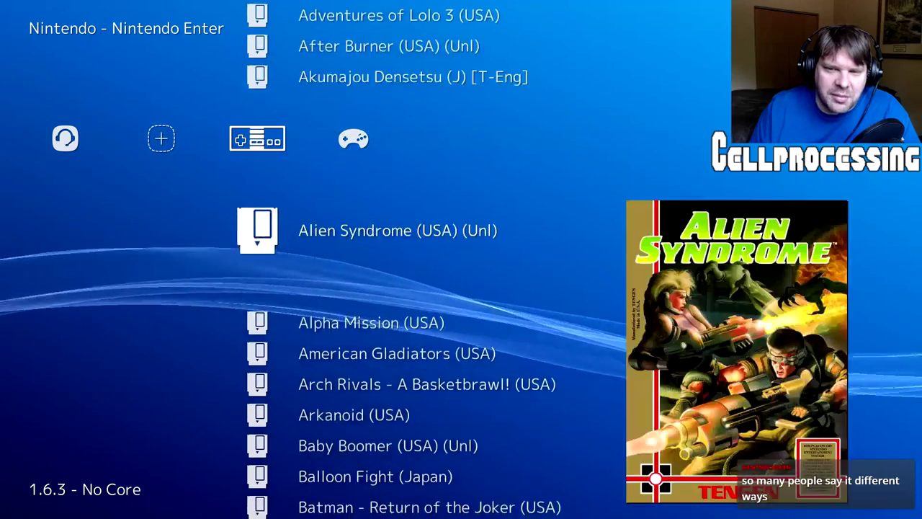
key("Down")
key("Down")
key("Down")
key("Down")
key("Down")
key("Down")
key("Down")
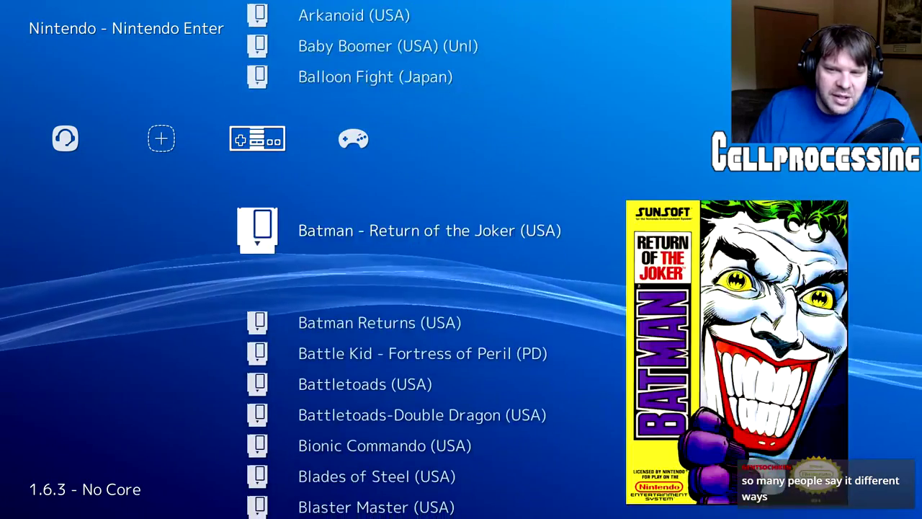
key("Down")
key("Down")
key("Down")
key("Down")
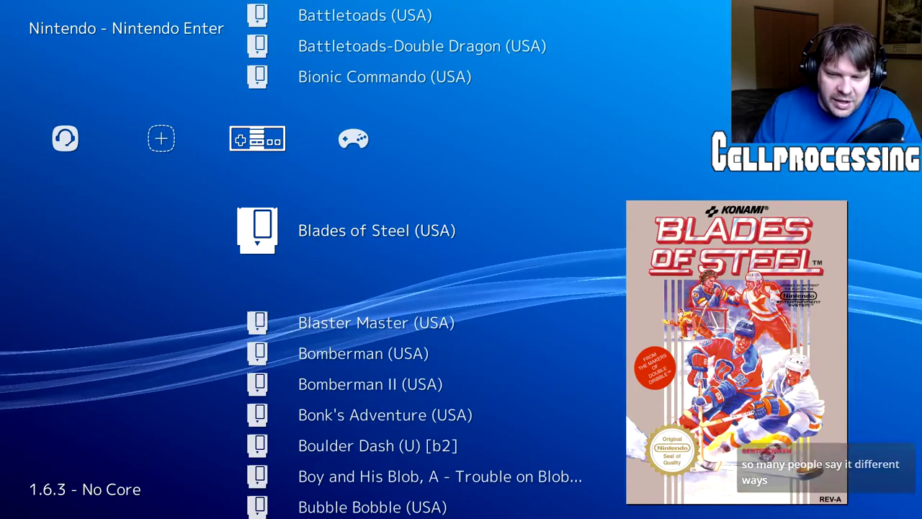
key("Down")
key("Down")
key("Down")
key("Down")
key("Down")
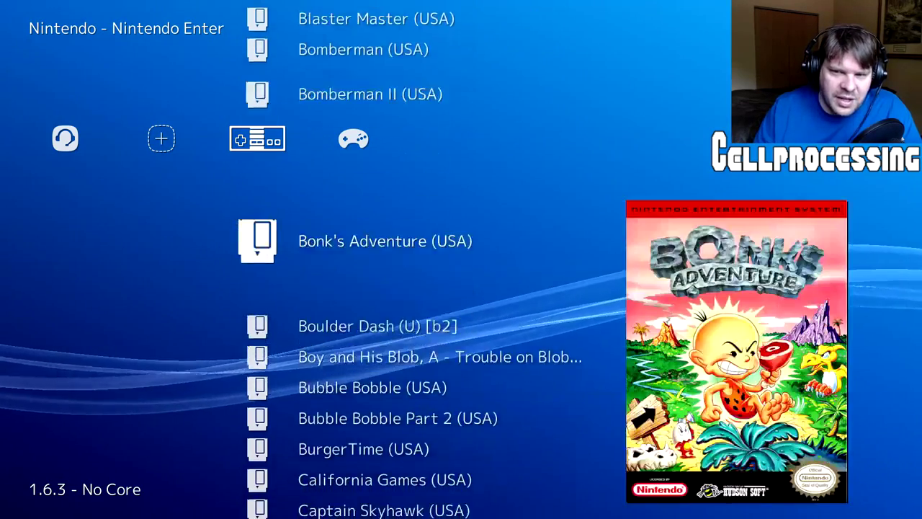
key("Up")
key("Up")
key("Up")
key("Up")
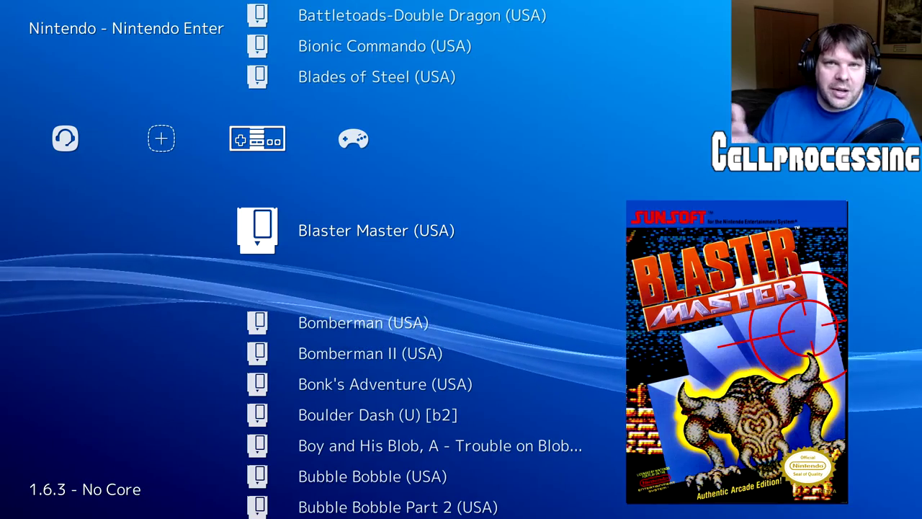
key("Down")
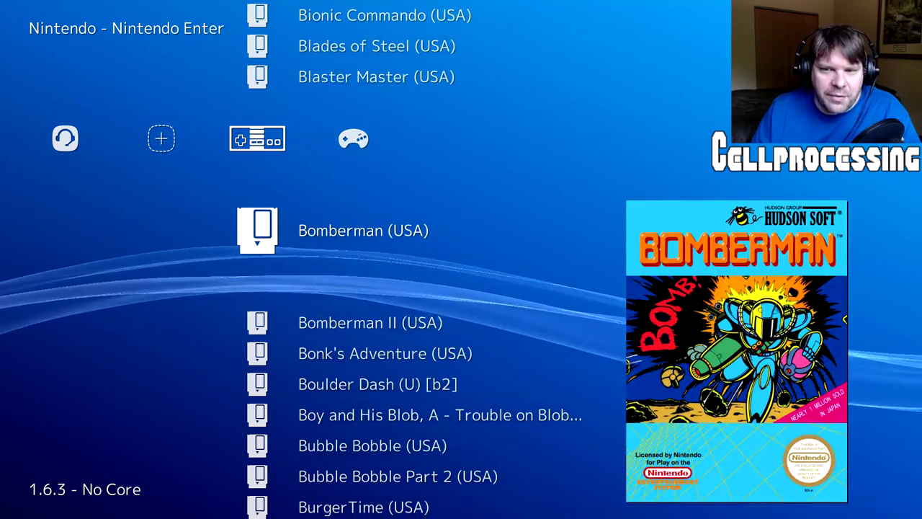
Step: Leave the Nintendo Entertainment System playlist, go to Settings and look through the settings categories around Frame Throttle
key("Left")
key("Left")
key("Left")
key("Left")
key("Left")
key("Left")
key("Left")
key("Up")
key("Up")
key("Up")
key("Up")
key("Up")
key("Up")
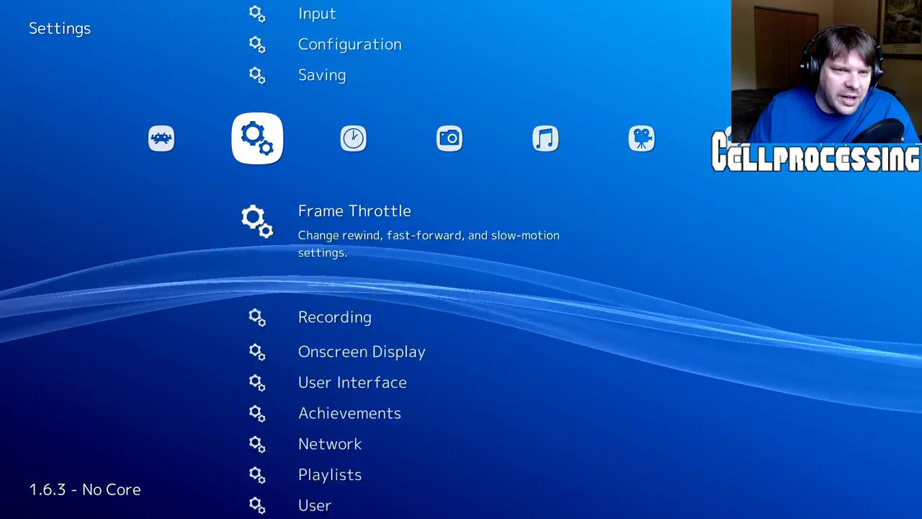
key("Up")
key("Up")
key("Up")
Step: Go back to the Nintendo Entertainment System playlist and launch 1942 with the FCEUmm core
key("Right")
key("Right")
key("Right")
key("Right")
key("Right")
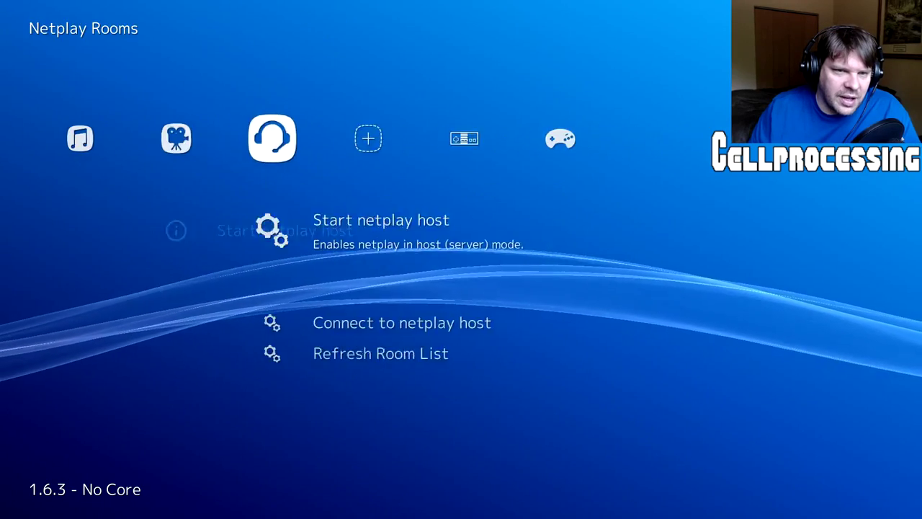
key("Right")
key("Right")
key("Return")
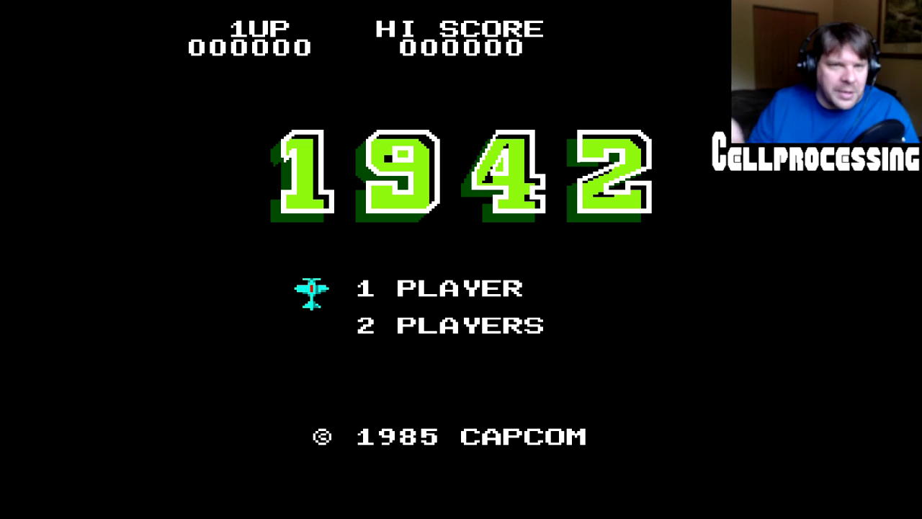
Step: Bring up the Quick Menu over the running 1942 game and look through its entries from Resume to Information
key("F1")
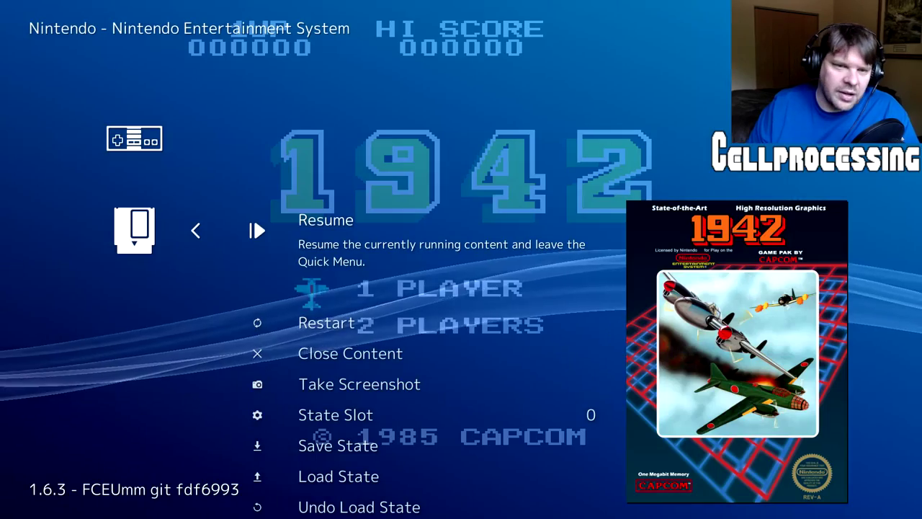
key("Down")
key("Down")
key("Down")
key("Down")
key("Down")
key("Down")
key("Down")
key("Down")
key("Down")
key("Down")
key("Down")
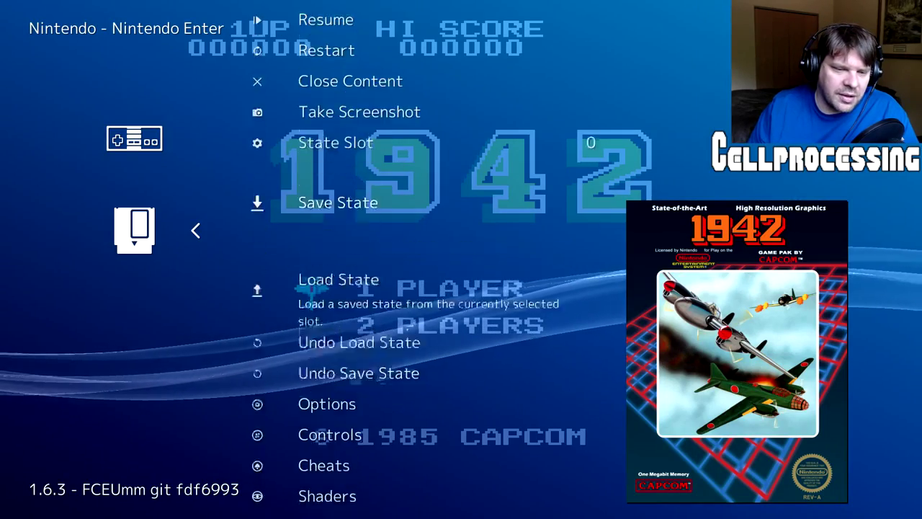
key("Up")
key("Up")
key("Up")
key("Up")
key("Up")
key("Up")
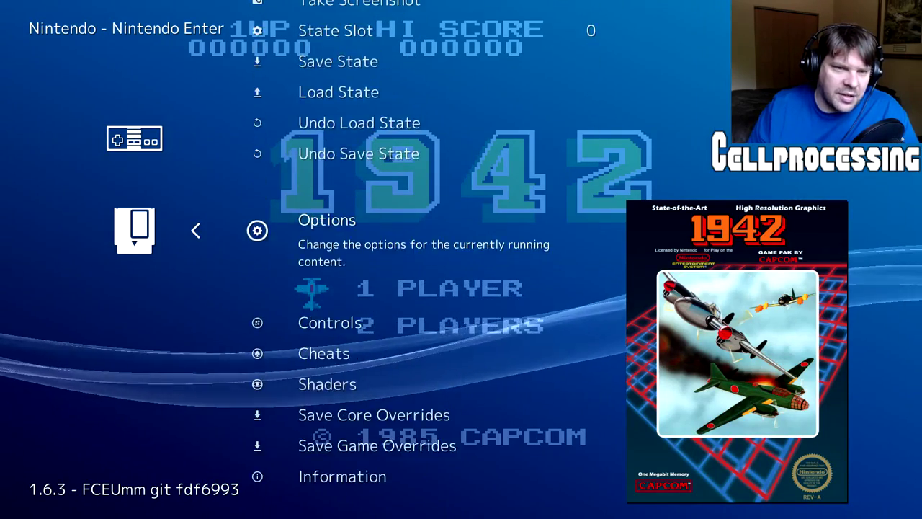
Step: Leave the Quick Menu, go to the Video settings and open the Video Filter file list
key("BackSpace")
key("Left")
key("Left")
key("Left")
key("Left")
key("Left")
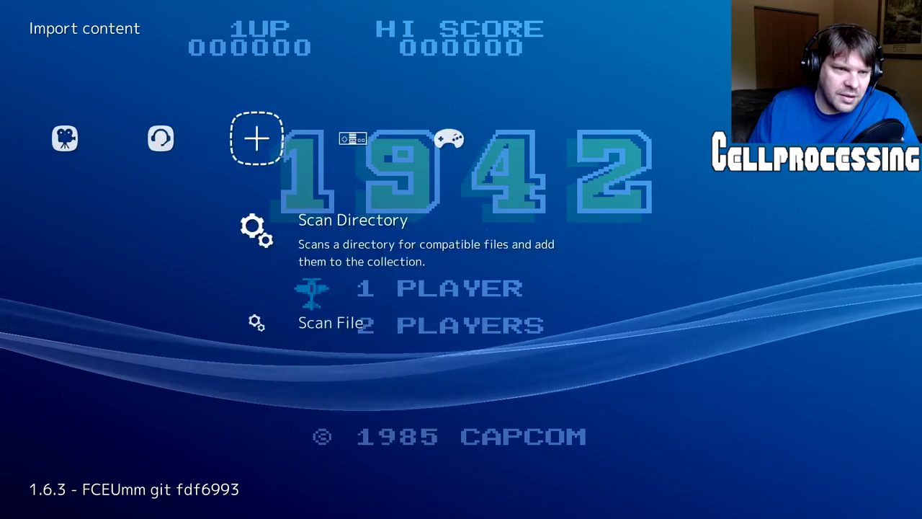
key("Left")
key("Left")
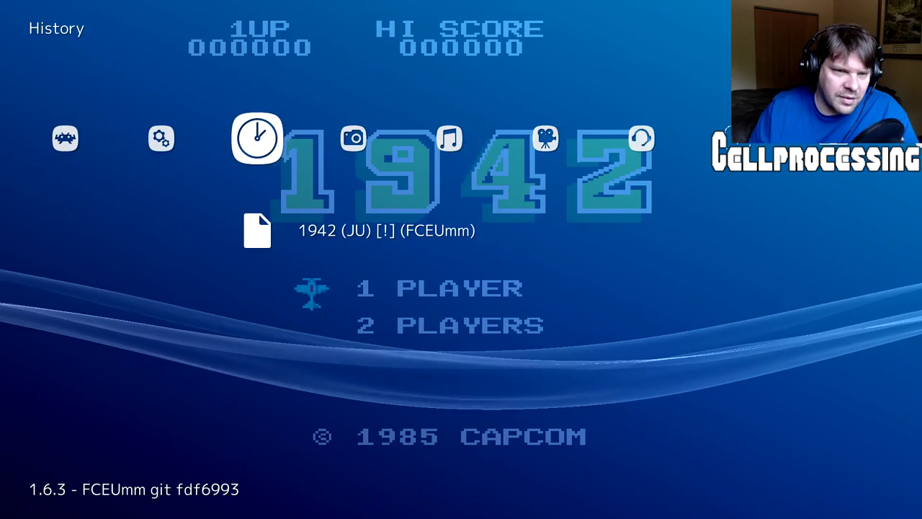
key("Down")
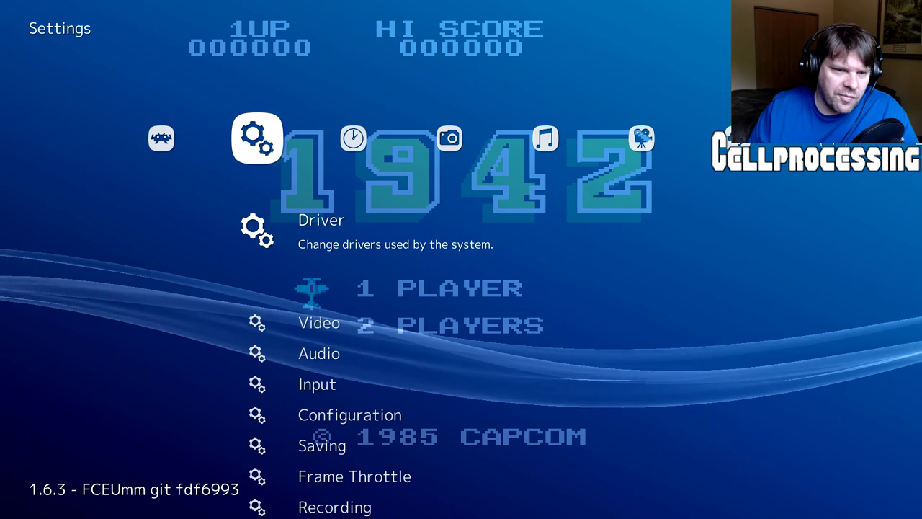
key("Down")
key("Up")
key("Return")
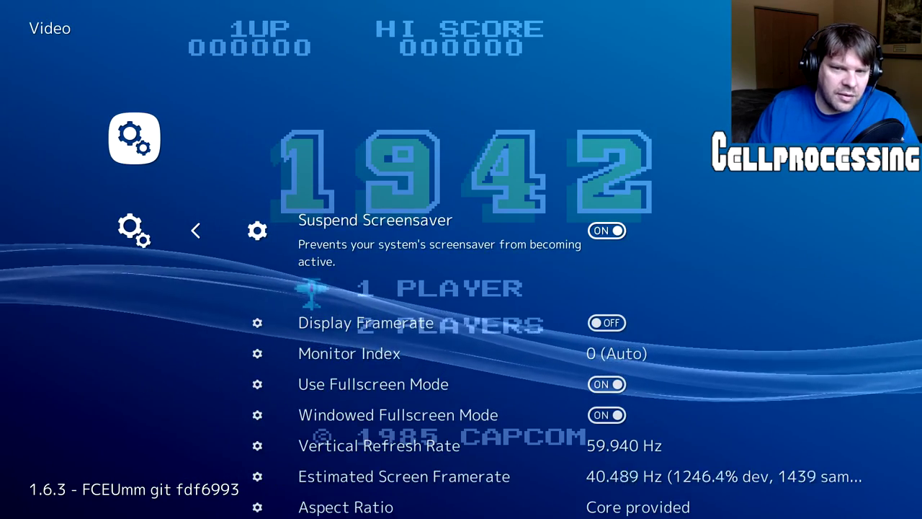
key("Page_Down")
key("Page_Down")
key("Return")
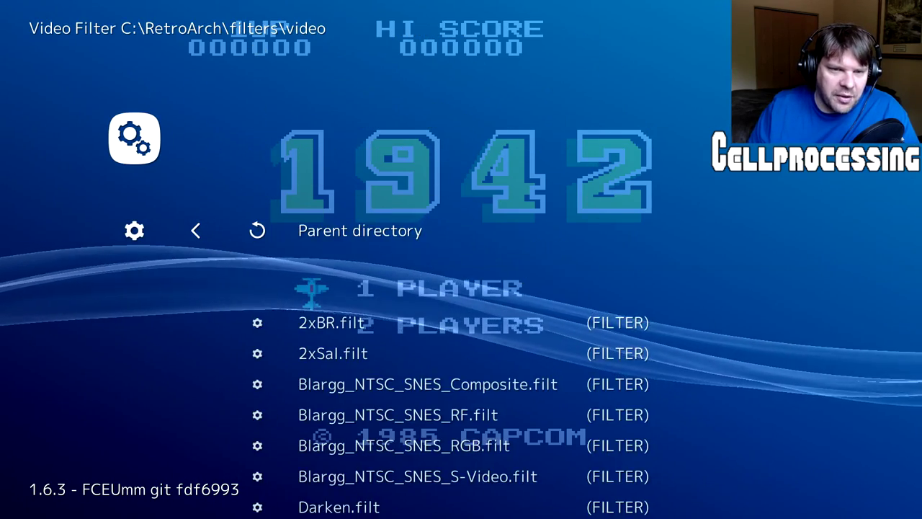
Step: Look through the available video filters from 2xBR.filt to SuperEagle.filt
key("Down")
key("Down")
key("Down")
key("Down")
key("Down")
key("Down")
key("Down")
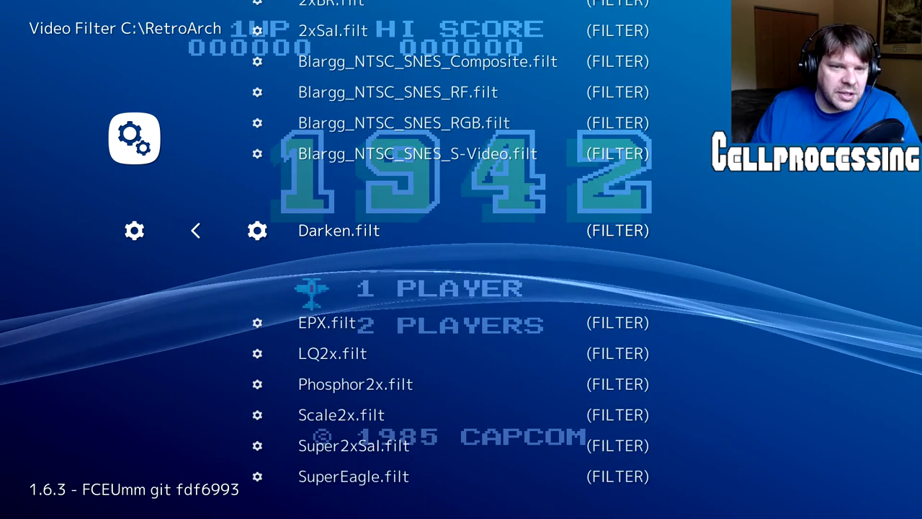
key("Down")
key("Down")
key("Down")
key("Down")
key("Down")
key("Down")
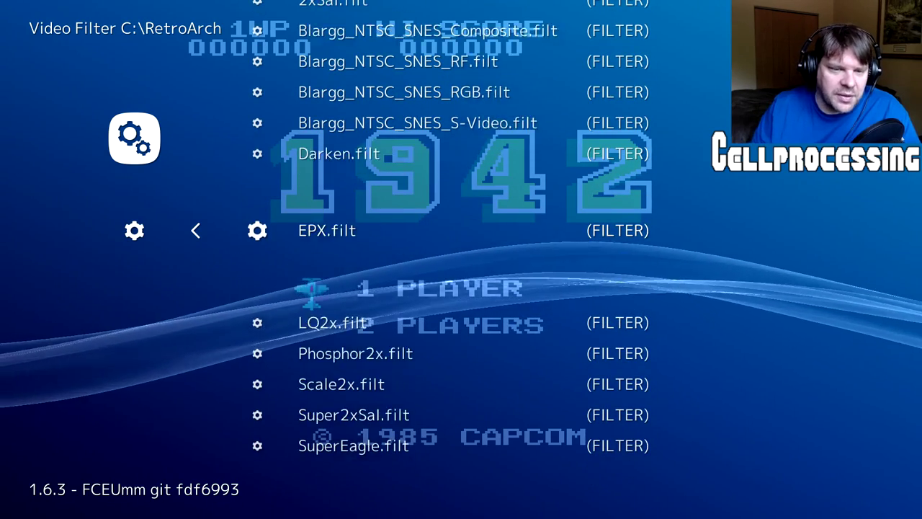
key("Up")
key("Up")
key("Up")
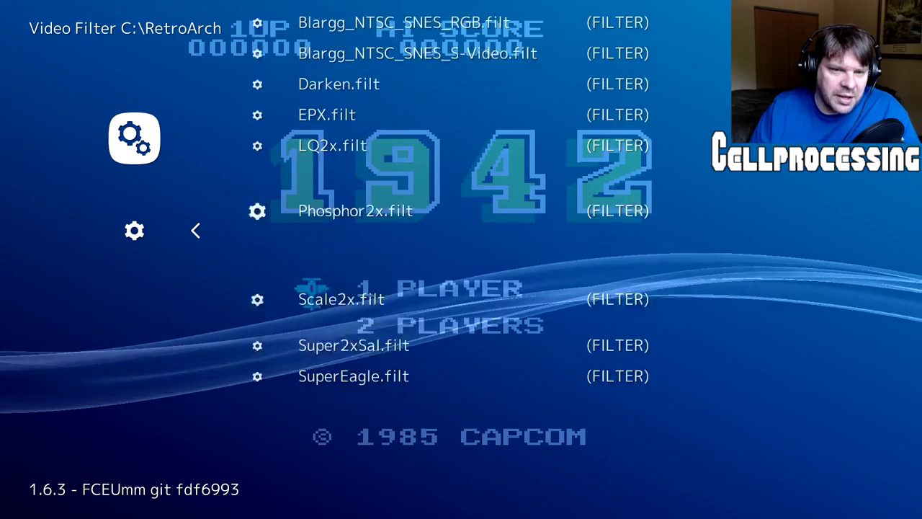
Step: Go back up the filter list and choose Blargg_NTSC_SNES_RGB.filt as the video filter
key("Down")
key("Down")
key("Up")
key("Up")
key("Up")
key("Up")
key("Up")
key("Up")
key("Up")
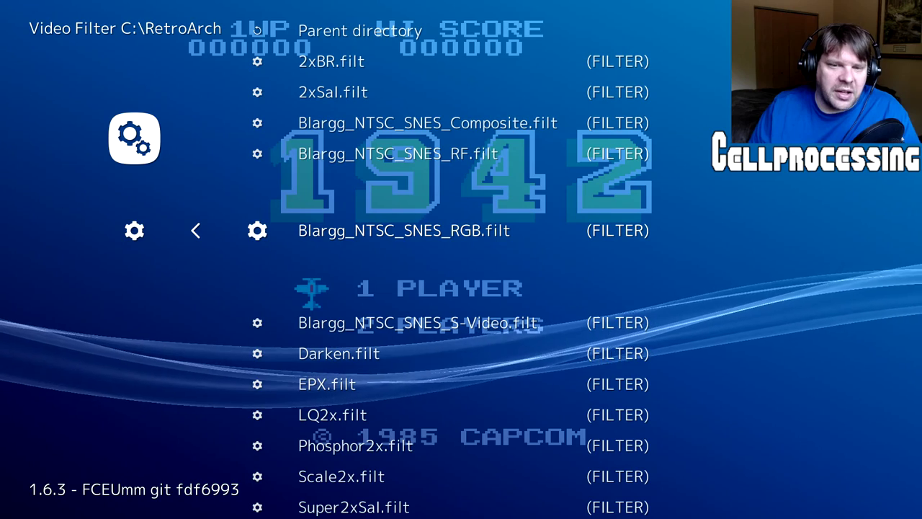
key("Up")
key("Up")
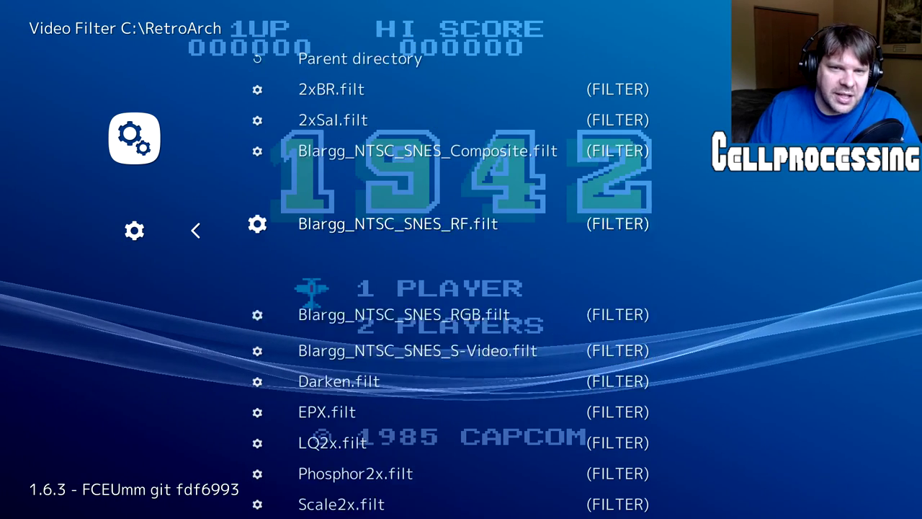
key("Down")
key("Down")
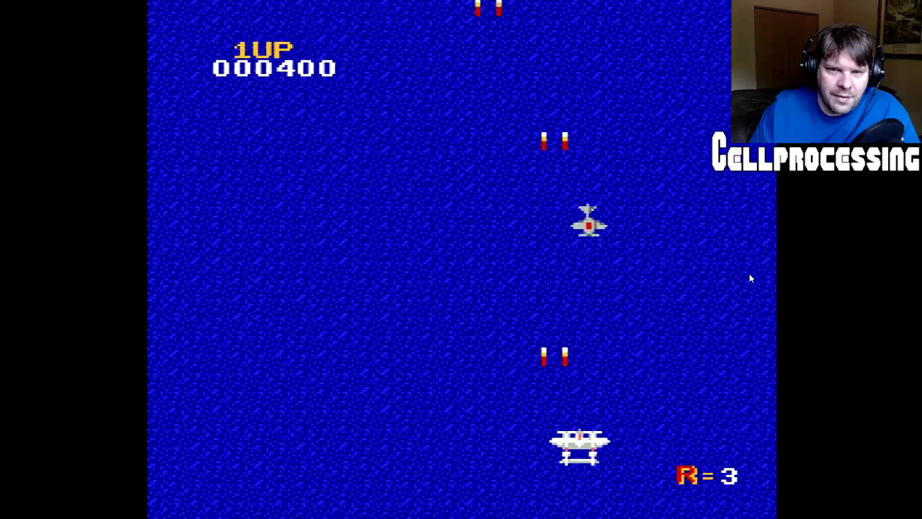
Step: Bring up the menu over the running 1942 game, dismiss the help message and look through the settings categories
key("F1")
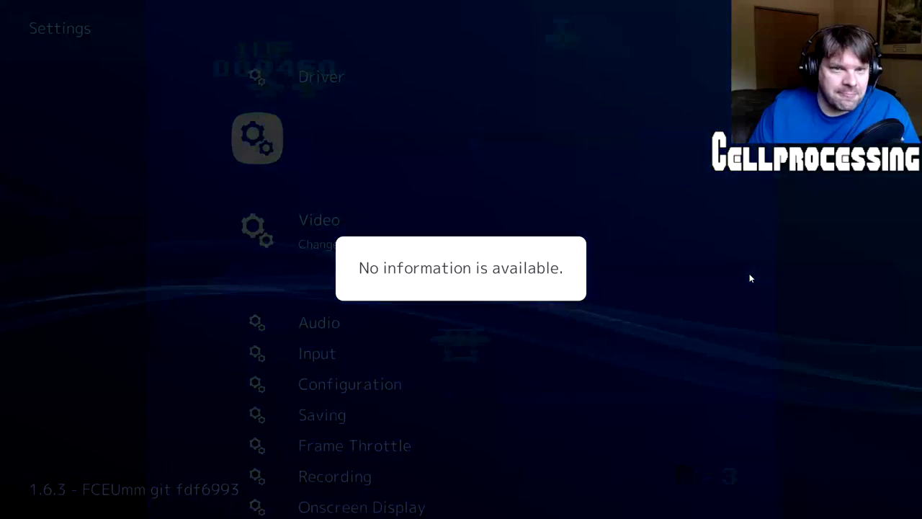
key("BackSpace")
key("Down")
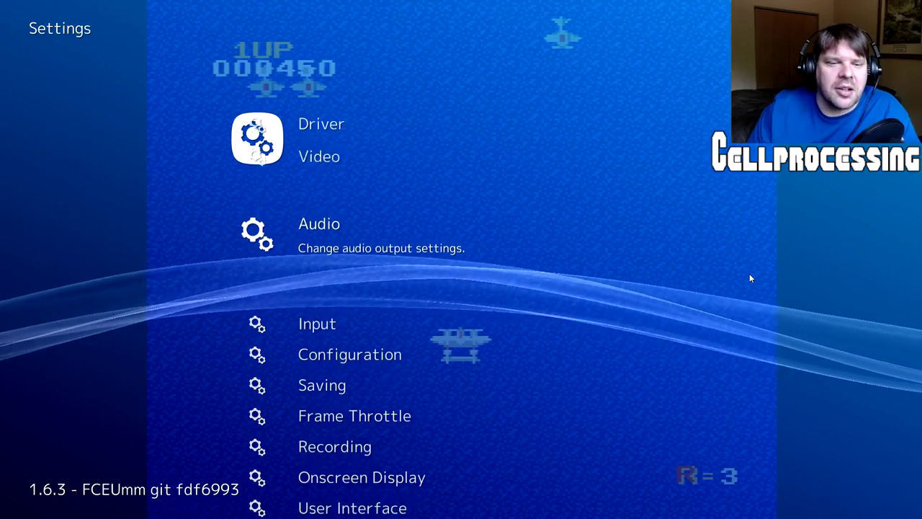
key("Down")
key("Down")
key("Down")
key("Down")
key("Down")
key("Up")
key("Up")
key("Up")
key("Up")
key("Up")
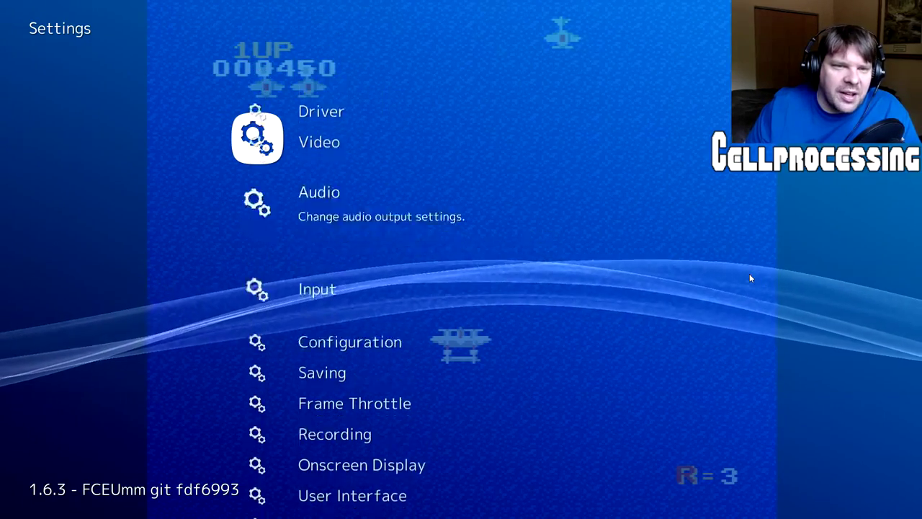
Step: Open the running 1942 entry in History, close its content and return to Settings
key("Right")
key("Right")
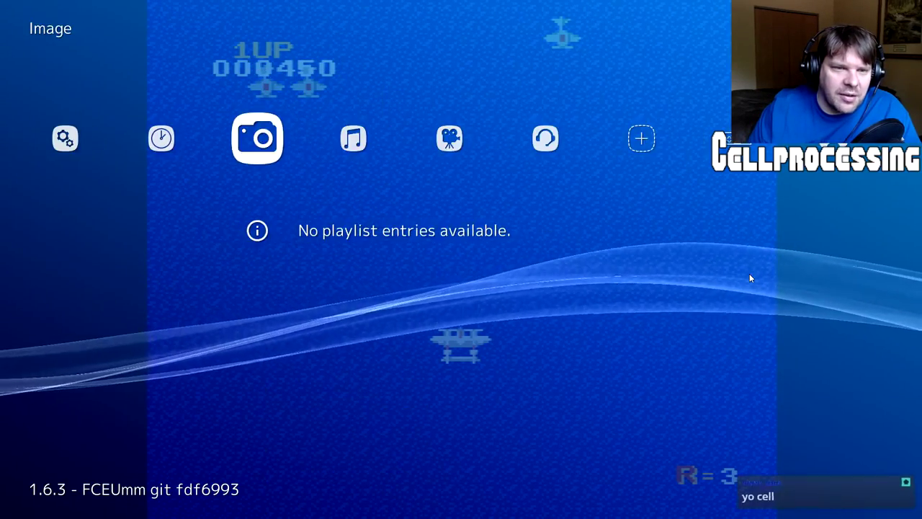
key("Left")
key("Return")
key("Down")
key("Down")
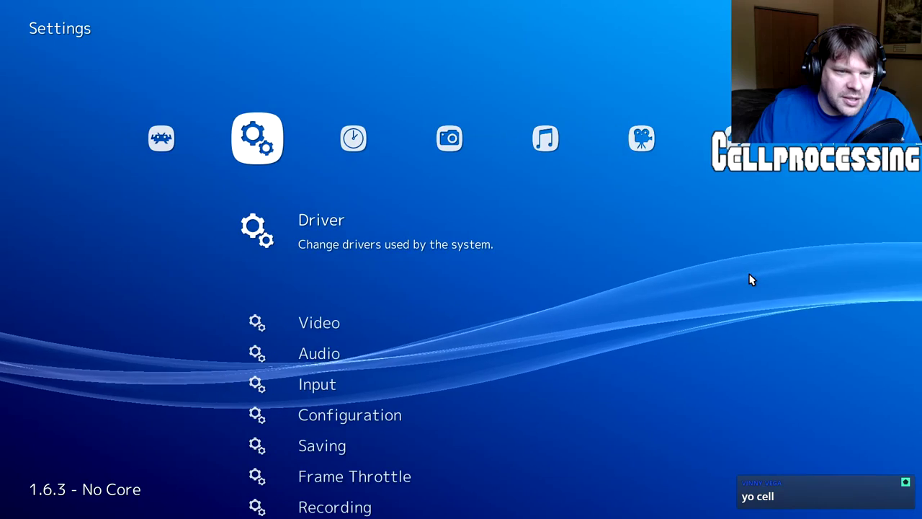
Step: Look through the settings categories from Driver down to Playlists
key("Down")
key("Down")
key("Down")
key("Down")
key("Down")
key("Down")
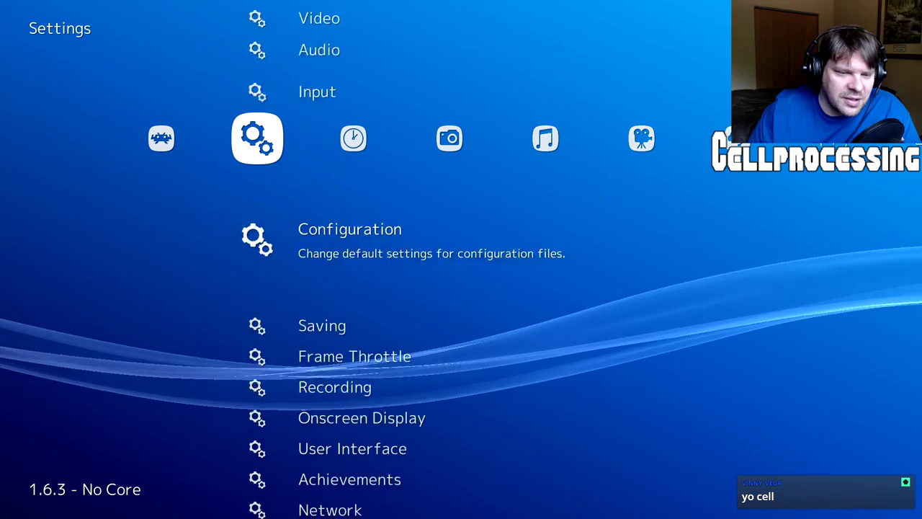
key("Down")
key("Down")
key("Down")
key("Down")
key("Down")
key("Down")
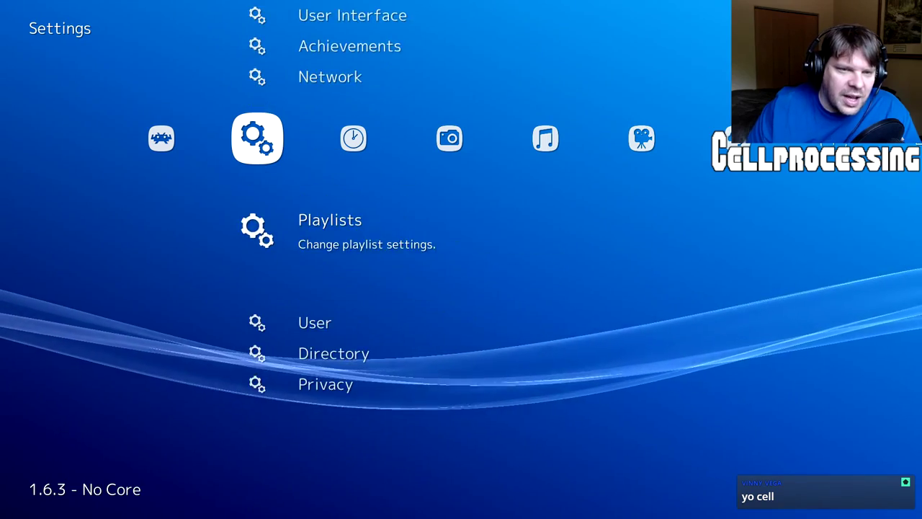
Step: Go back up the settings categories and open the Video settings
key("Up")
key("Up")
key("Up")
key("Up")
key("Up")
key("Up")
key("Up")
key("Up")
key("Up")
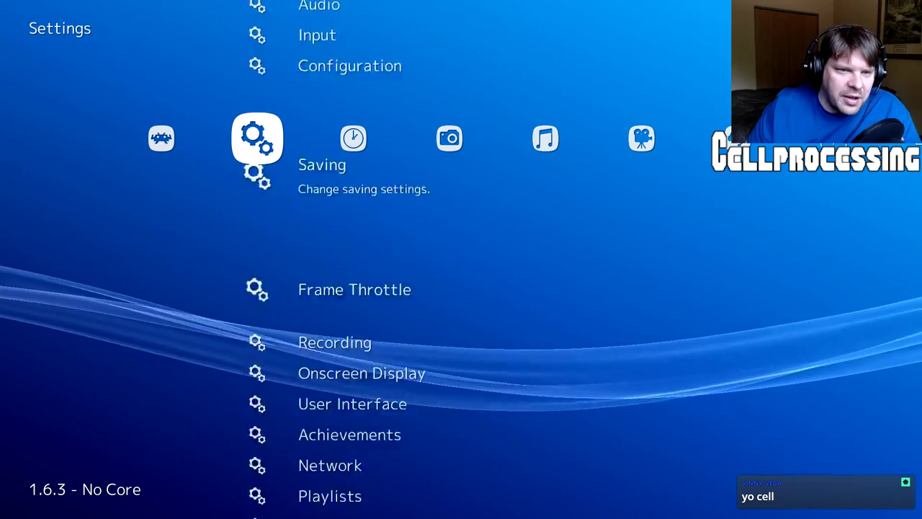
key("Up")
key("Up")
key("Return")
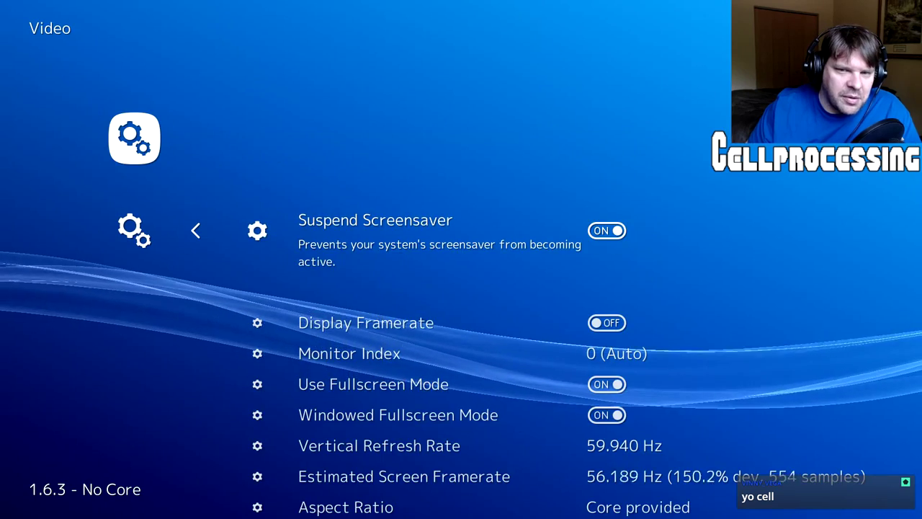
Step: Review the Video settings from Suspend Screensaver down to Video Filter
key("Down")
key("Down")
key("Down")
key("Down")
key("Down")
key("Down")
key("Down")
key("Down")
key("Down")
key("Down")
key("Down")
key("Down")
key("Down")
key("Down")
key("Down")
key("Down")
key("Down")
key("Down")
key("Down")
key("Down")
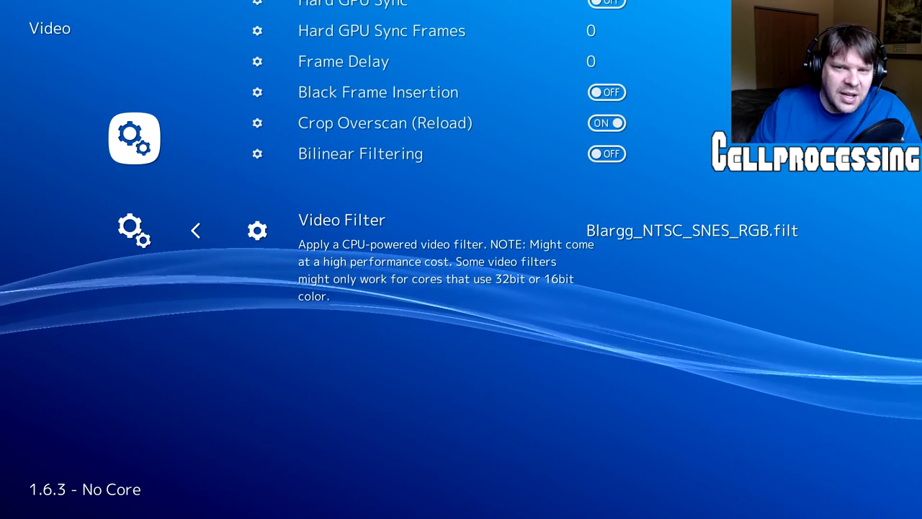
Step: Reopen the video filter list and select Blargg_NTSC_SNES_RGB.filt again as the video filter
key("Return")
key("Down")
key("Down")
key("Down")
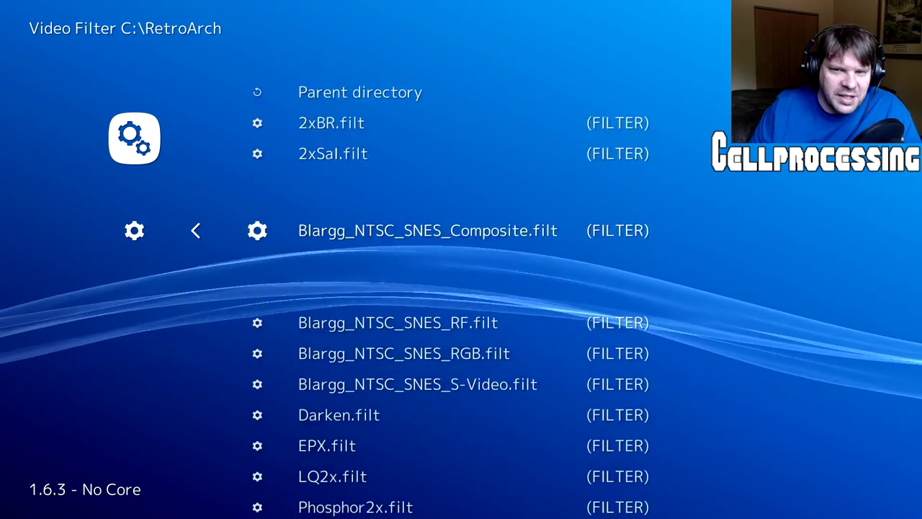
key("Up")
key("Up")
key("Down")
key("Down")
key("Down")
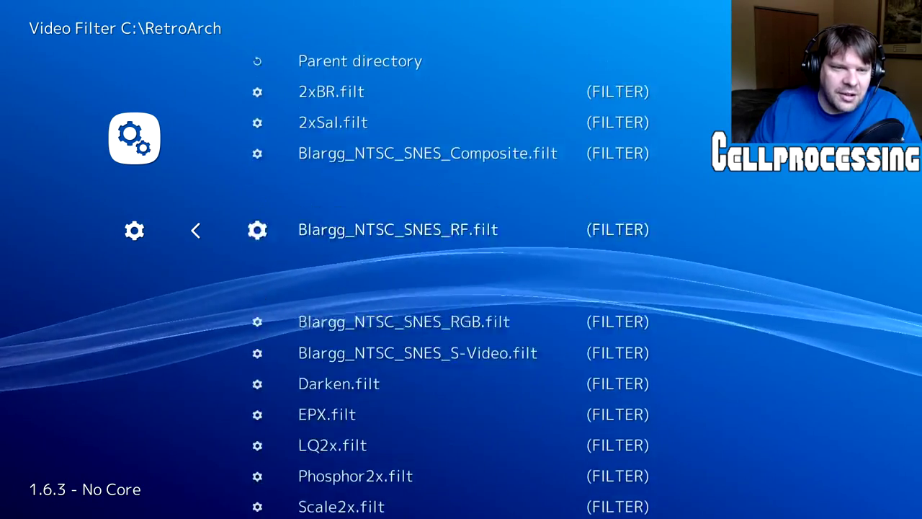
key("Down")
key("Return")
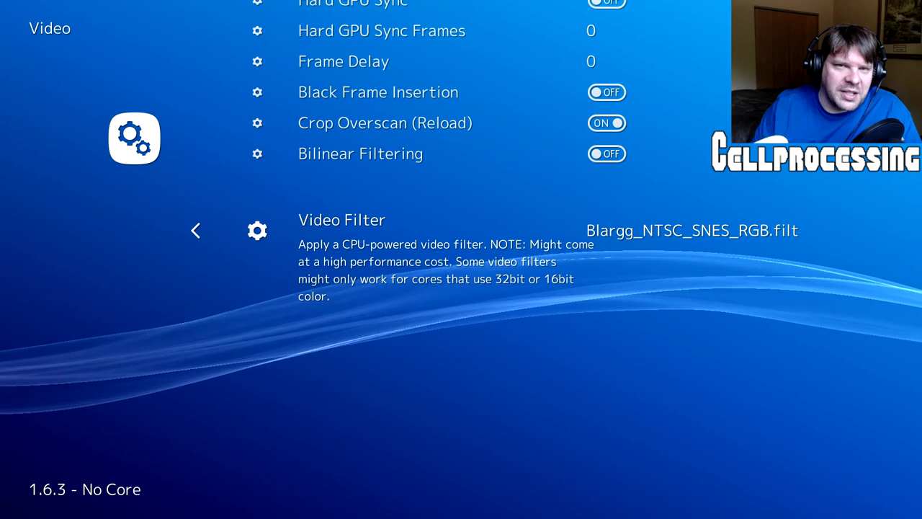